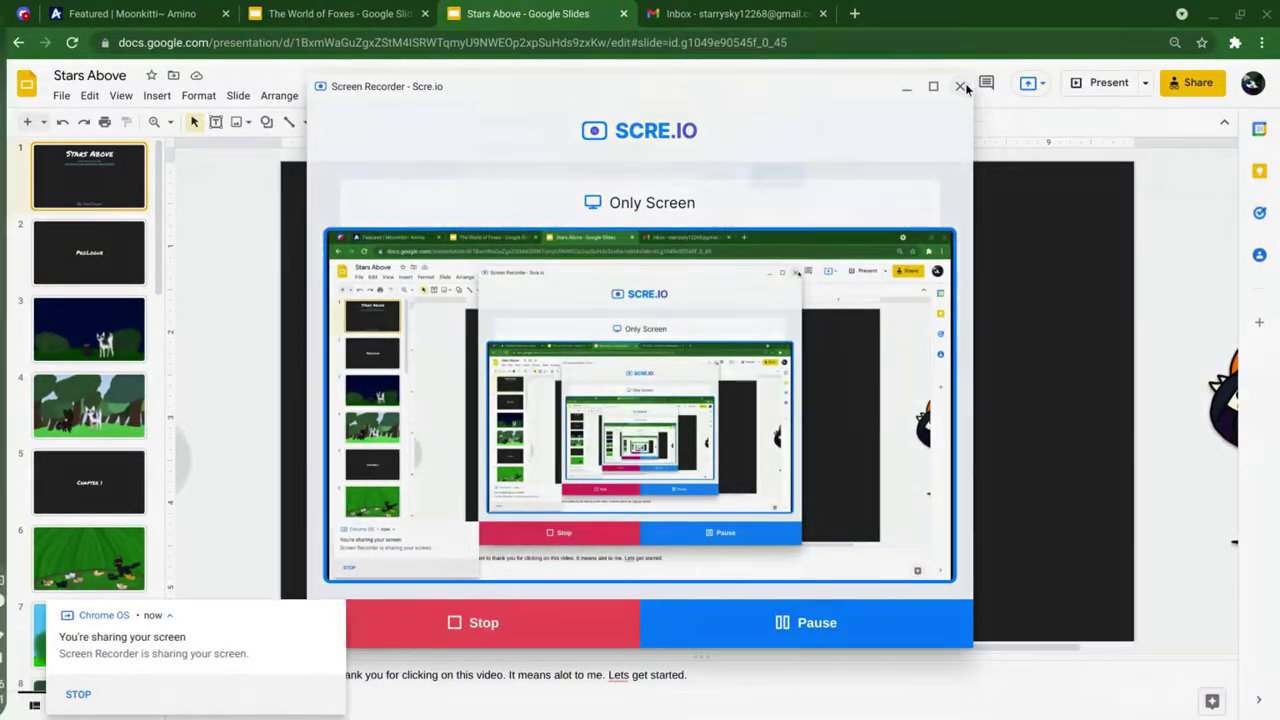
# - Minimize the screen recorder window so the Stars Above presentation is unobstructed
pyautogui.click(960, 86)
pyautogui.click(726, 178)
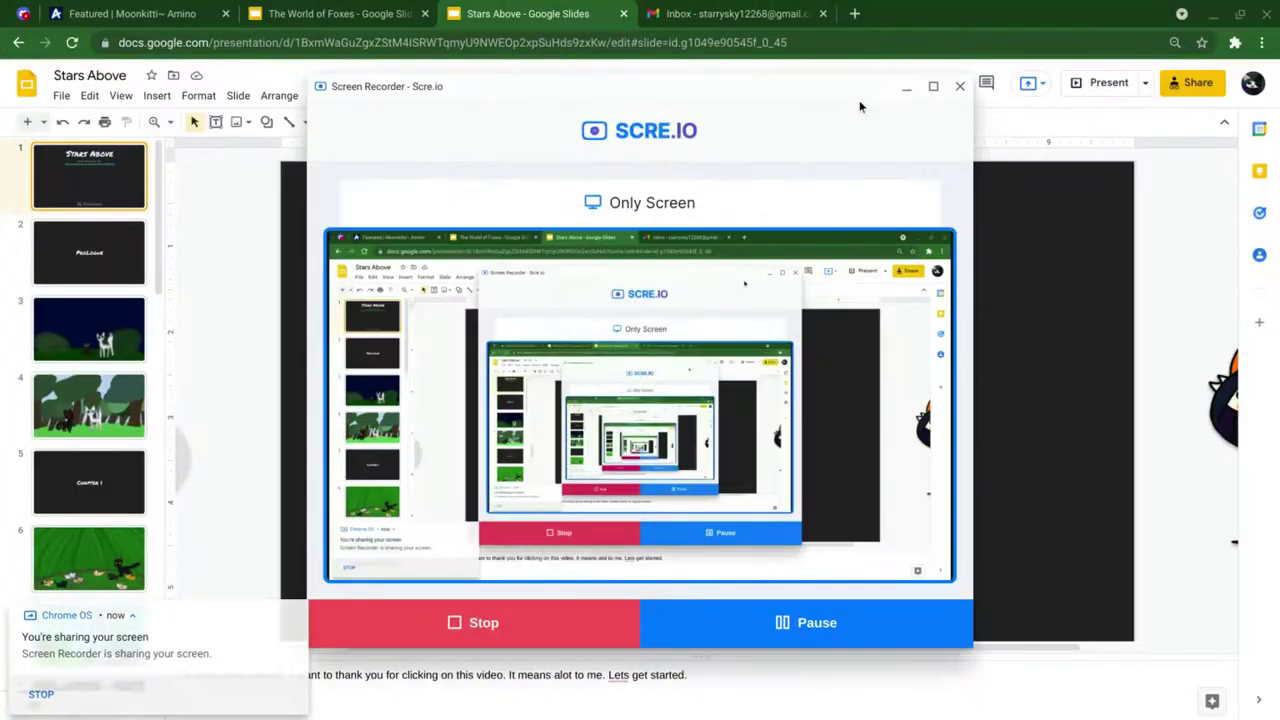
pyautogui.click(906, 88)
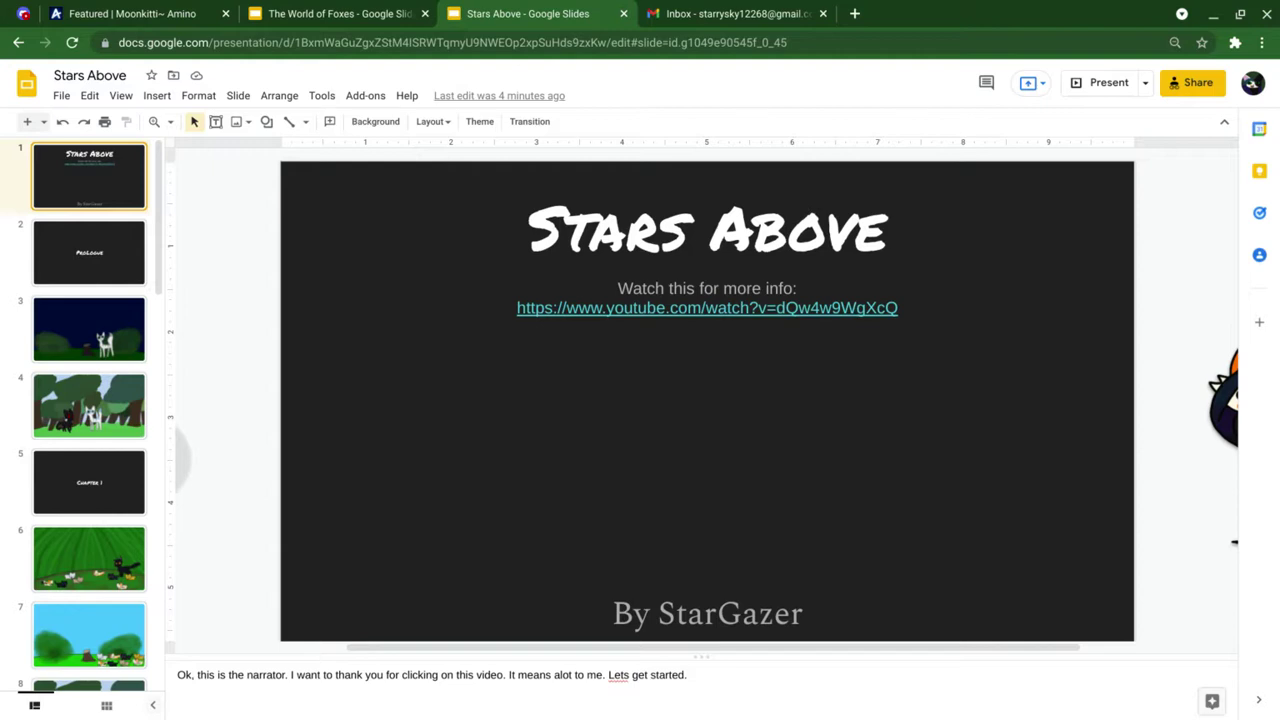
# - On the title slide, delete the grey cat picture and place the black-and-orange cat centred between the link and the author line
pyautogui.moveTo(183, 455); pyautogui.dragTo(660, 456)
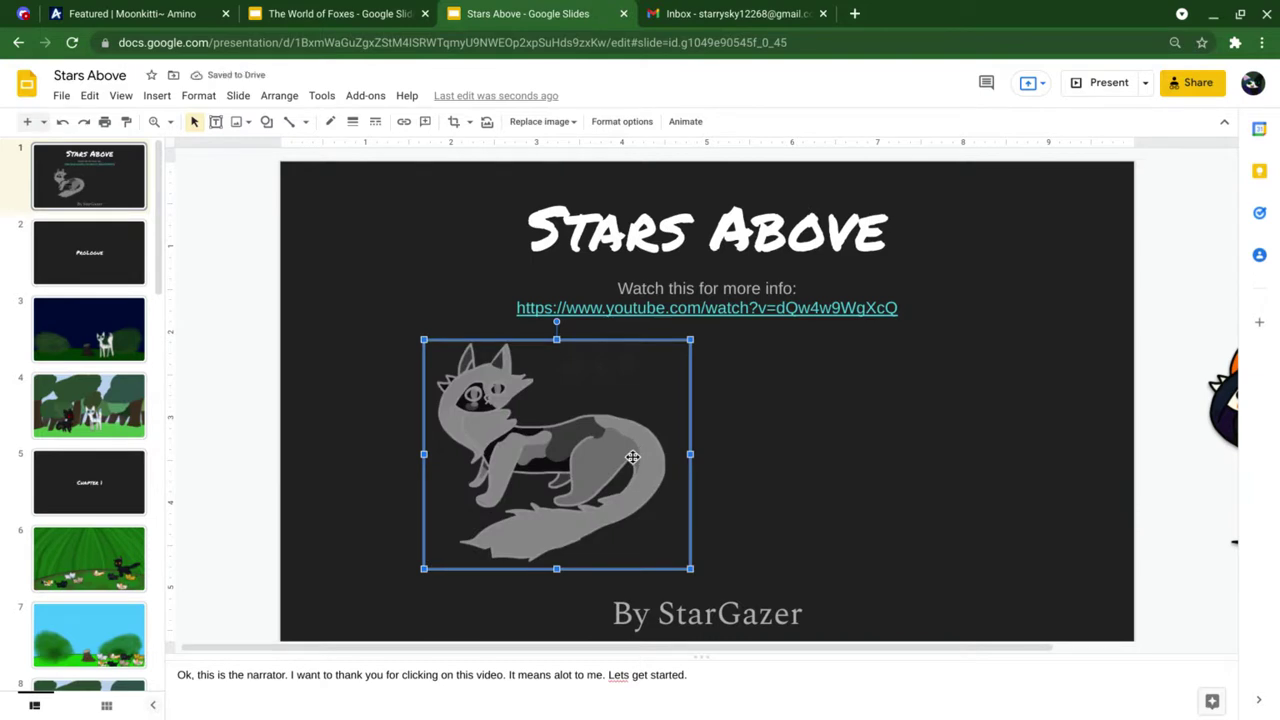
pyautogui.press('Delete')
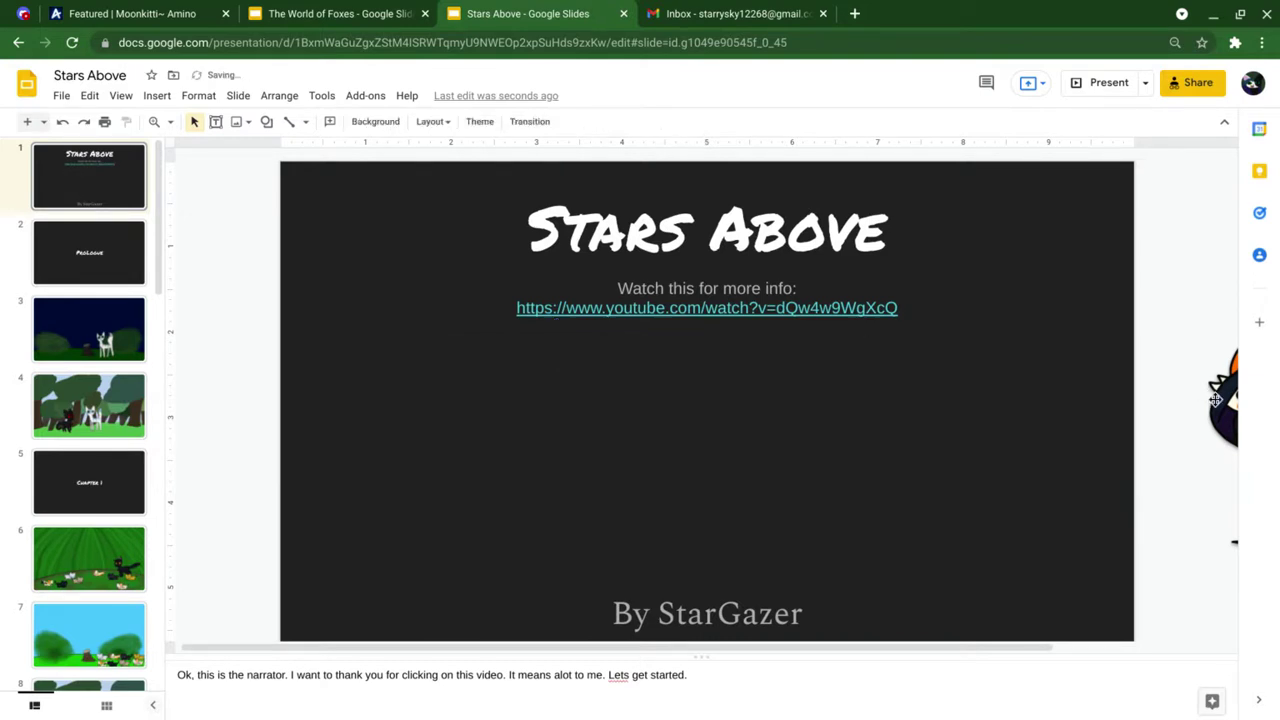
pyautogui.moveTo(1212, 398); pyautogui.dragTo(646, 417)
pyautogui.click(1011, 417)
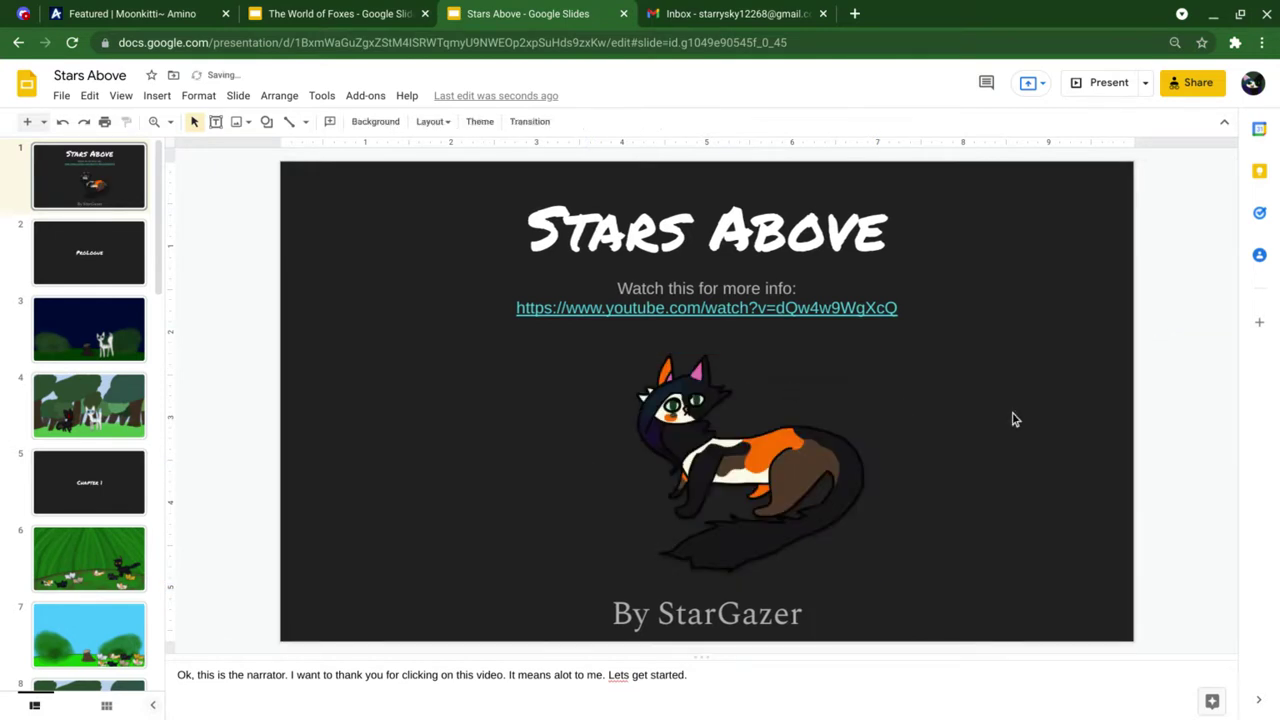
pyautogui.click(741, 473)
pyautogui.moveTo(741, 473); pyautogui.dragTo(712, 470)
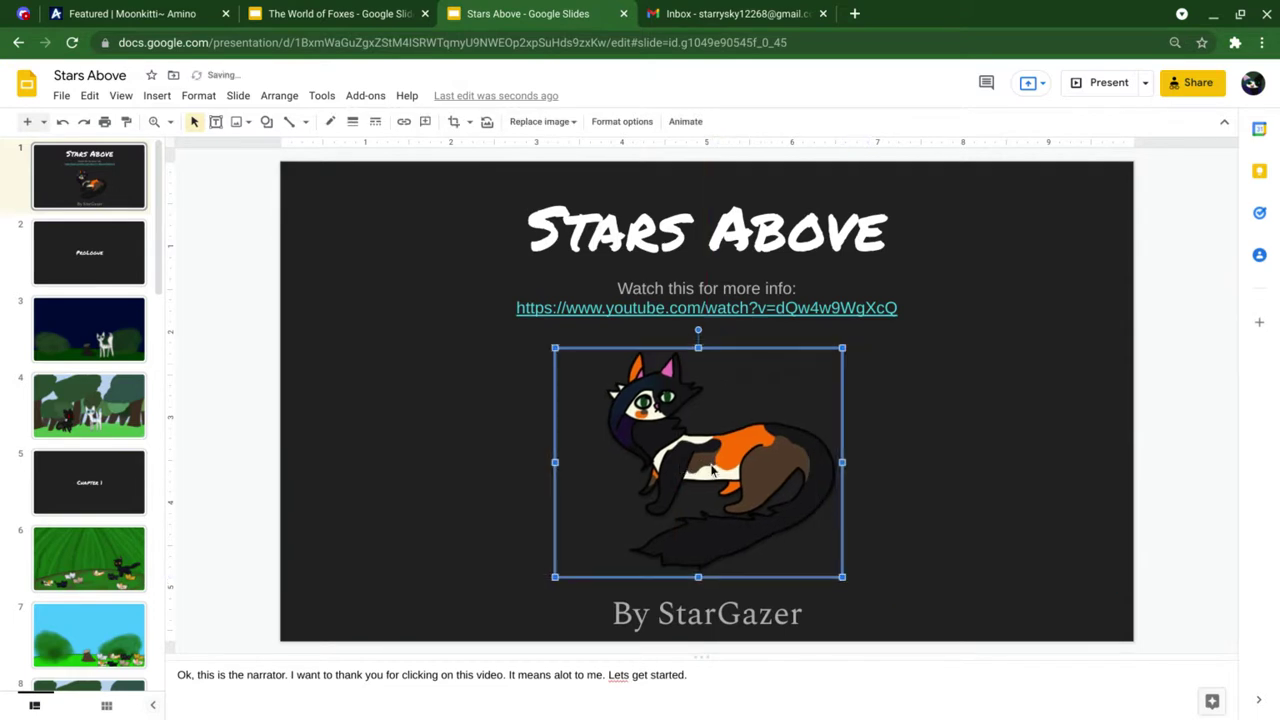
pyautogui.click(884, 428)
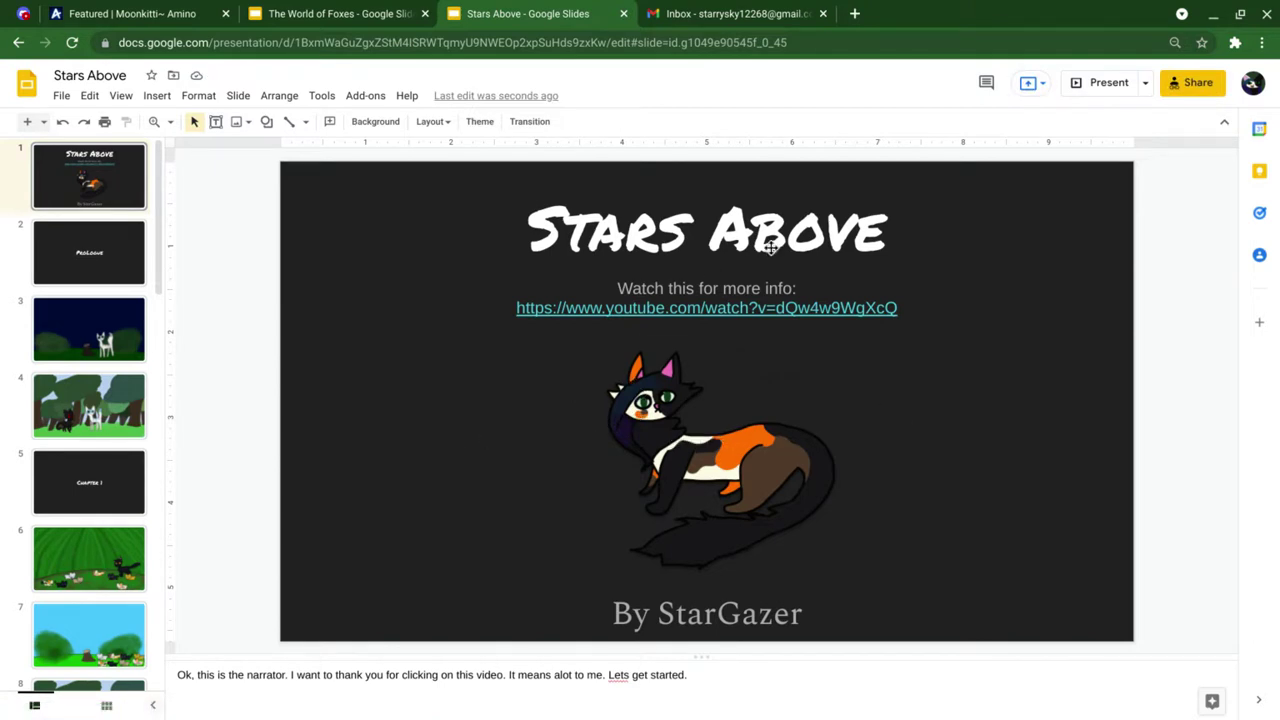
# - On the night scene in slide 3, move the large white cat closer to the stump and place the off-slide kitten left of the stump
pyautogui.click(72, 236)
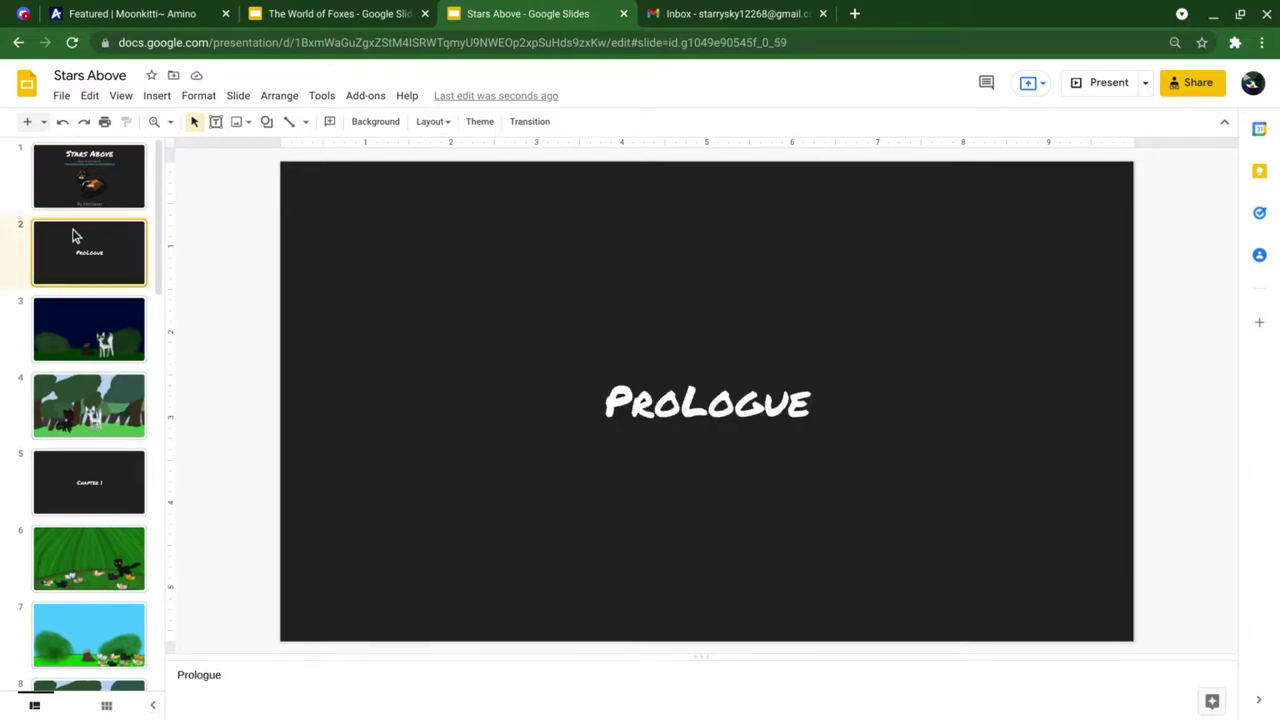
pyautogui.click(117, 322)
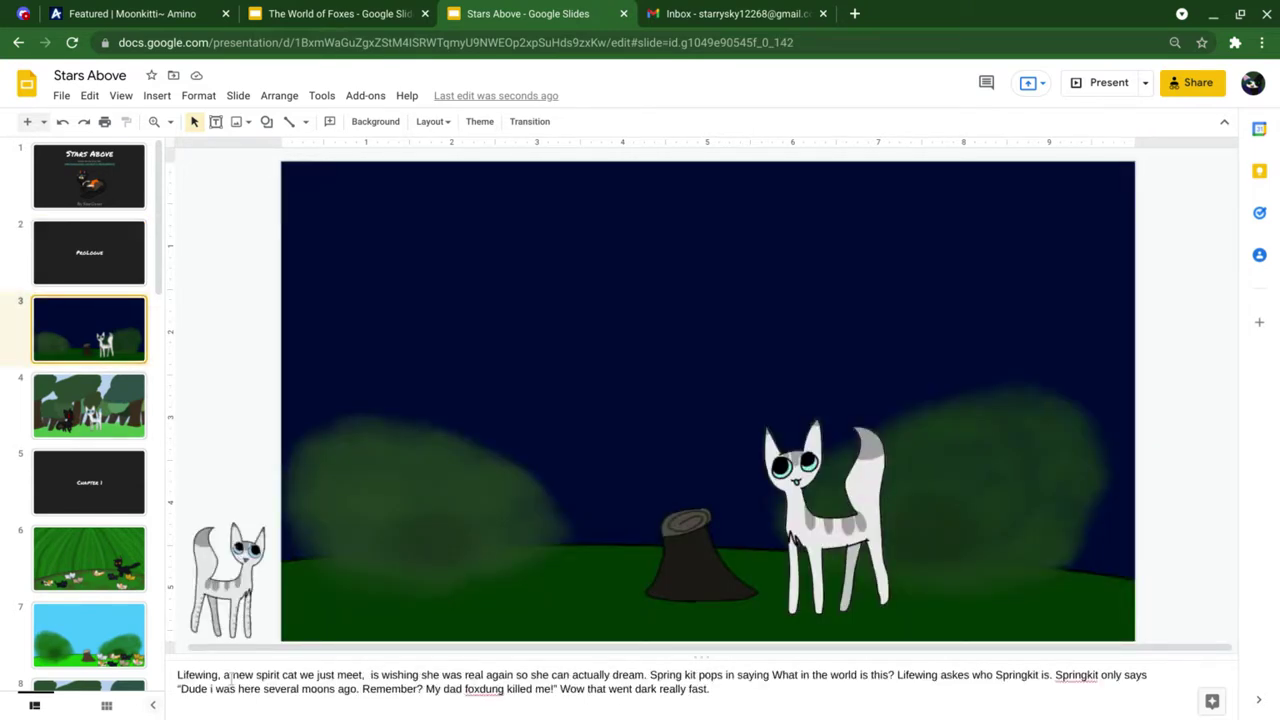
pyautogui.click(889, 535)
pyautogui.moveTo(862, 521); pyautogui.dragTo(833, 537)
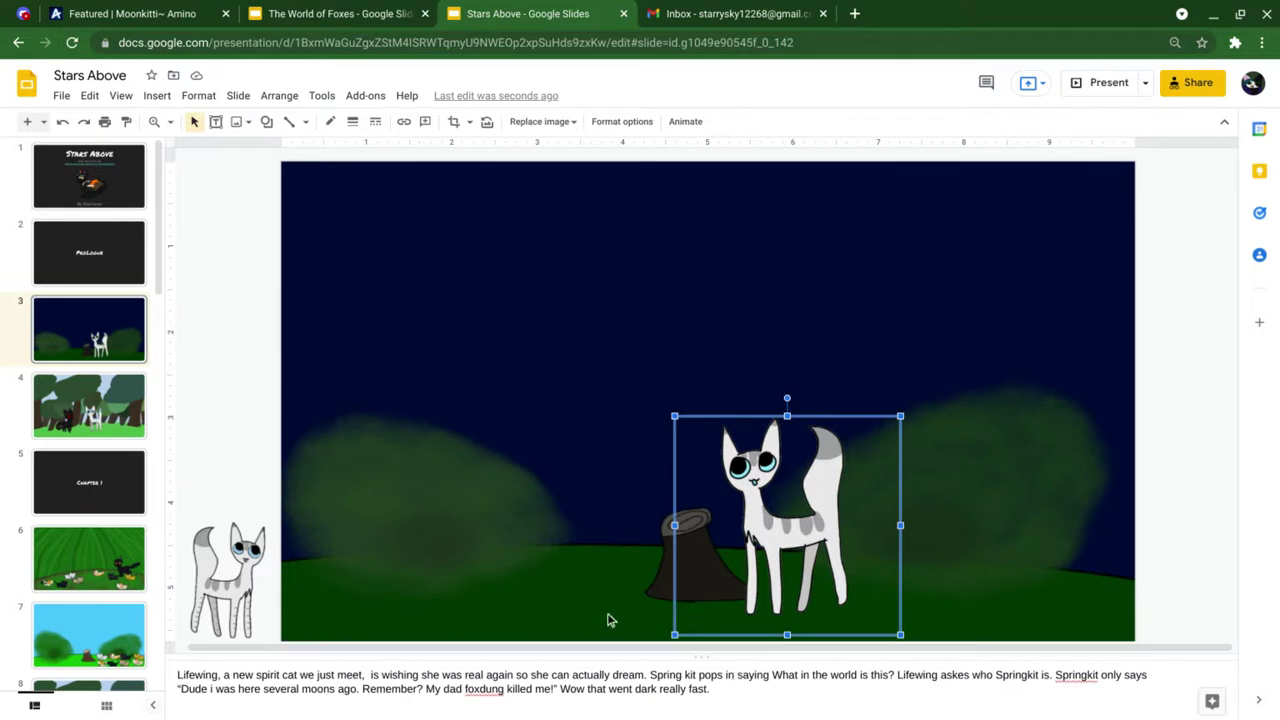
pyautogui.click(216, 580)
pyautogui.moveTo(216, 580); pyautogui.dragTo(488, 561)
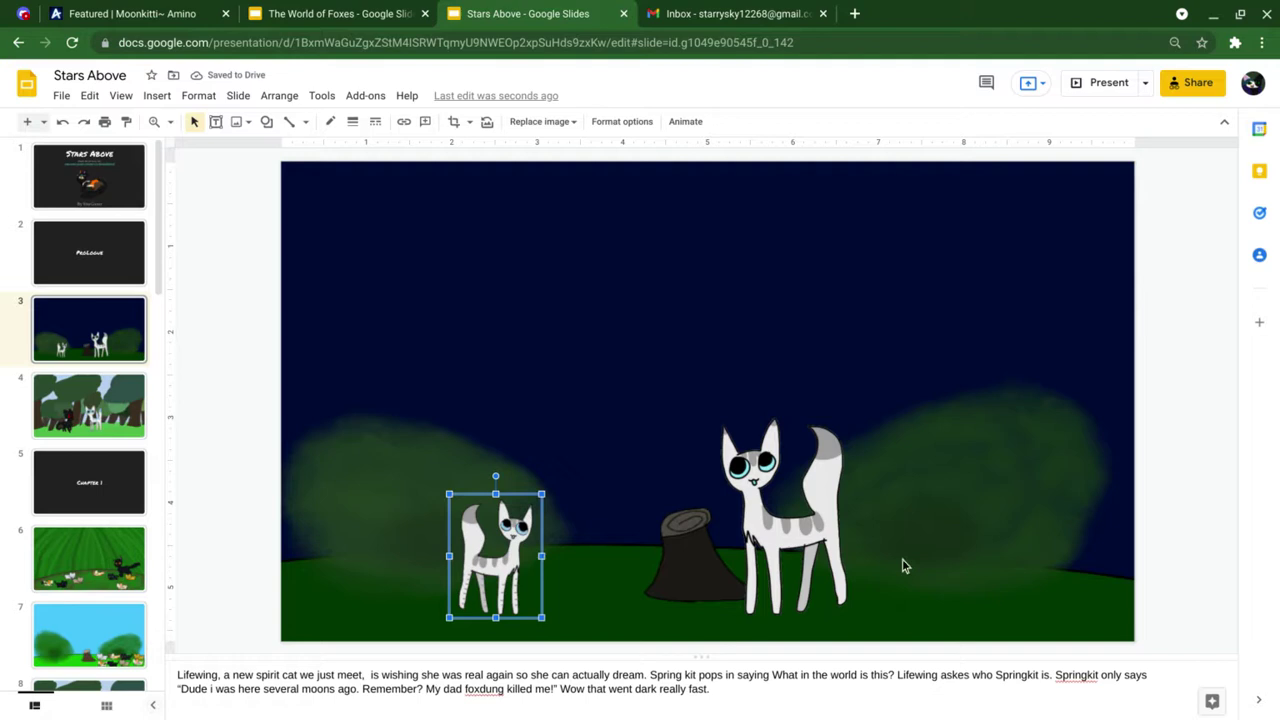
# - Nudge the large white cat up slightly and shift it left so it overlaps the edge of the stump
pyautogui.click(808, 540)
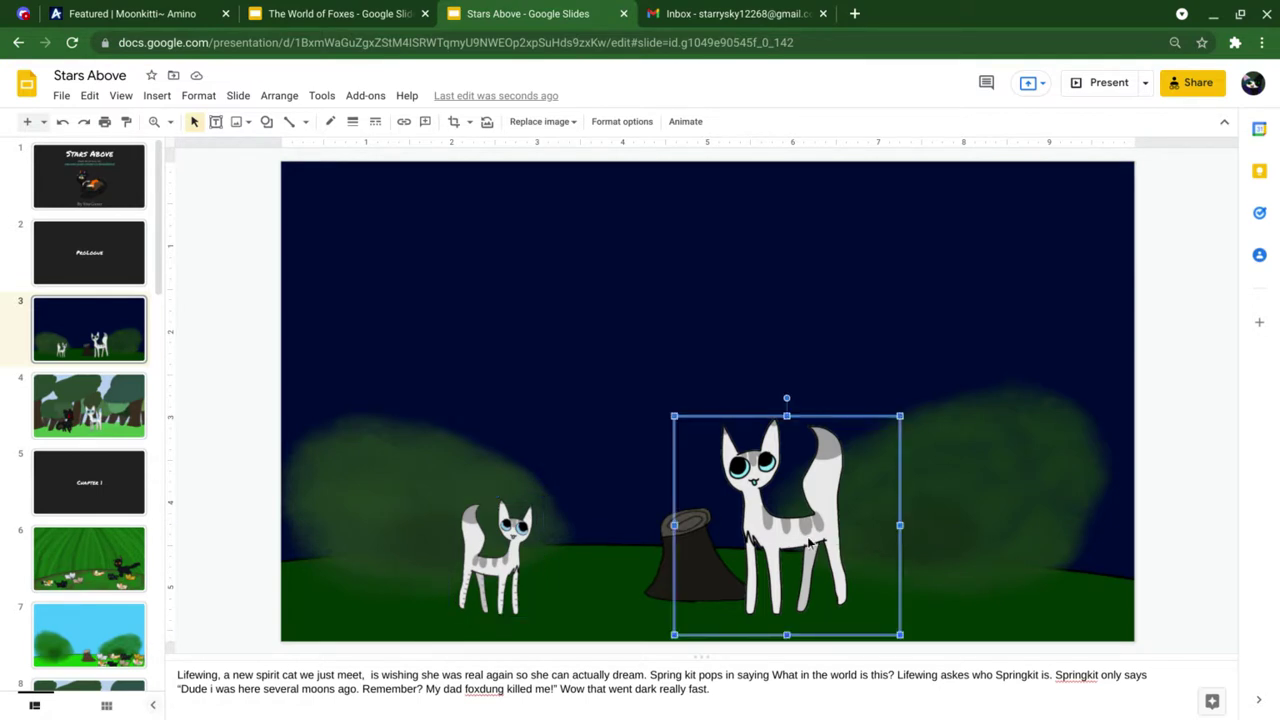
pyautogui.press('Up')
pyautogui.press('Up')
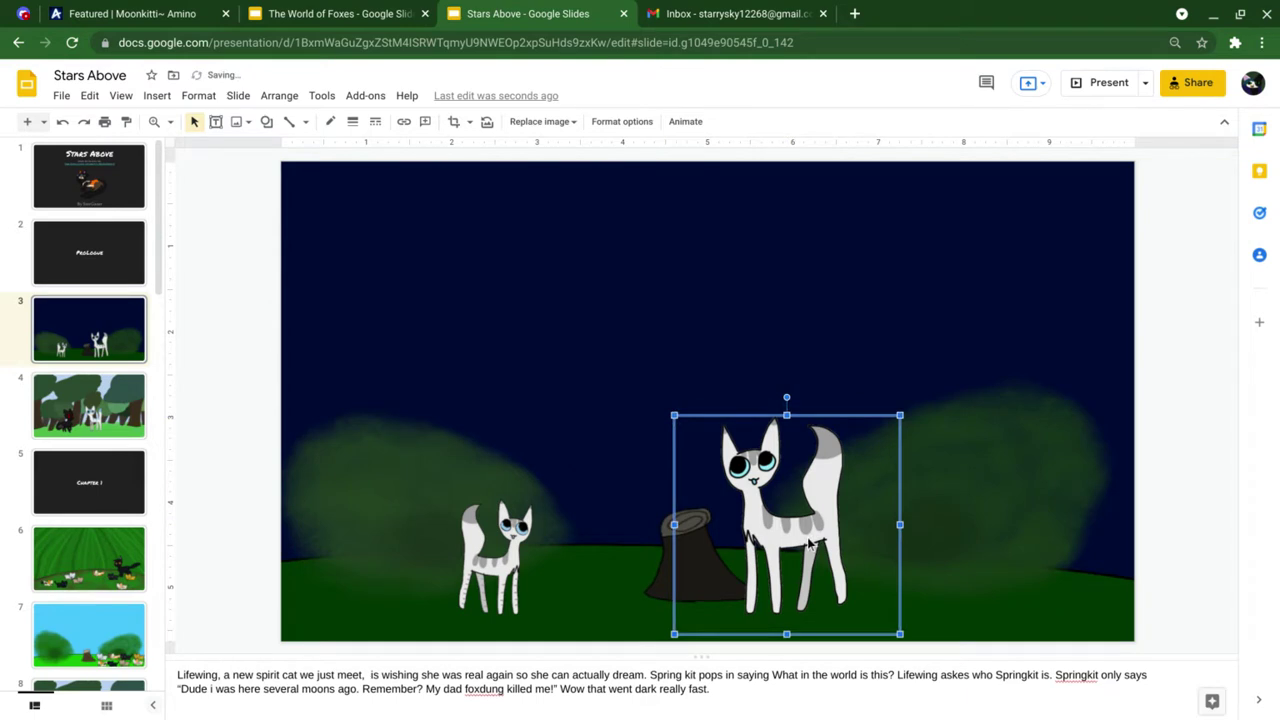
pyautogui.press('Up')
pyautogui.press('Up')
pyautogui.press('Up')
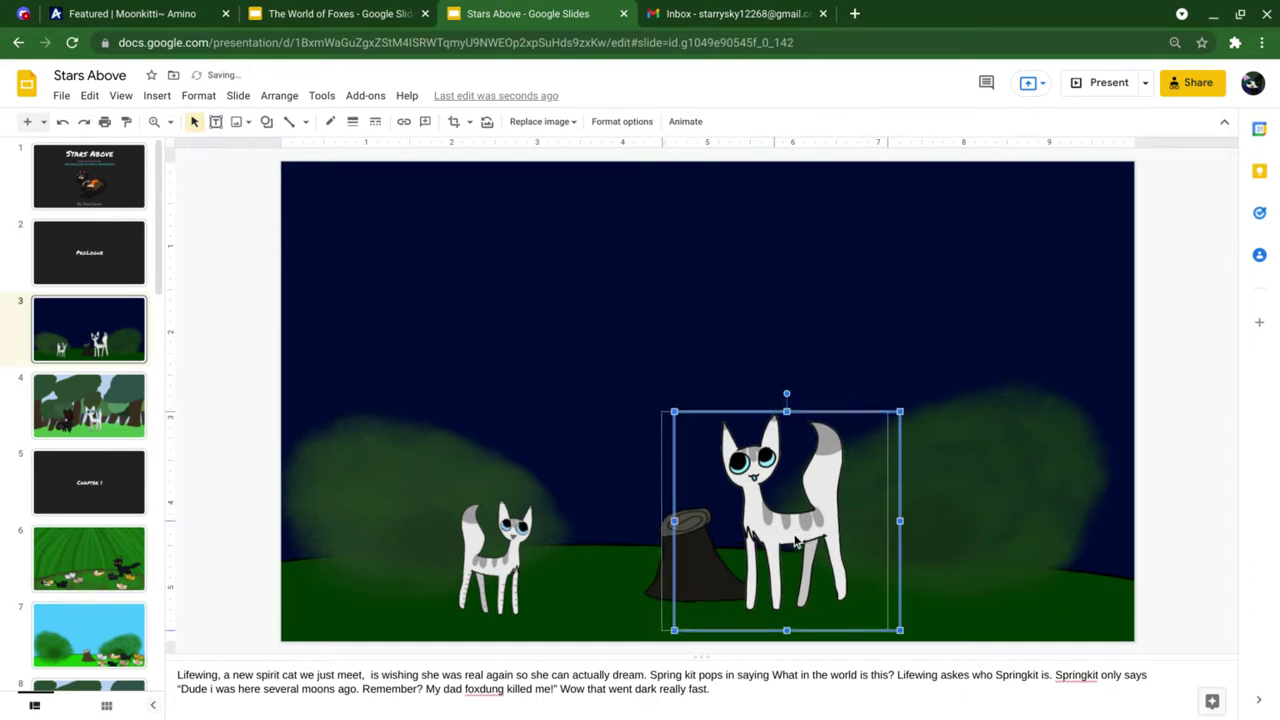
pyautogui.moveTo(808, 540); pyautogui.dragTo(789, 539)
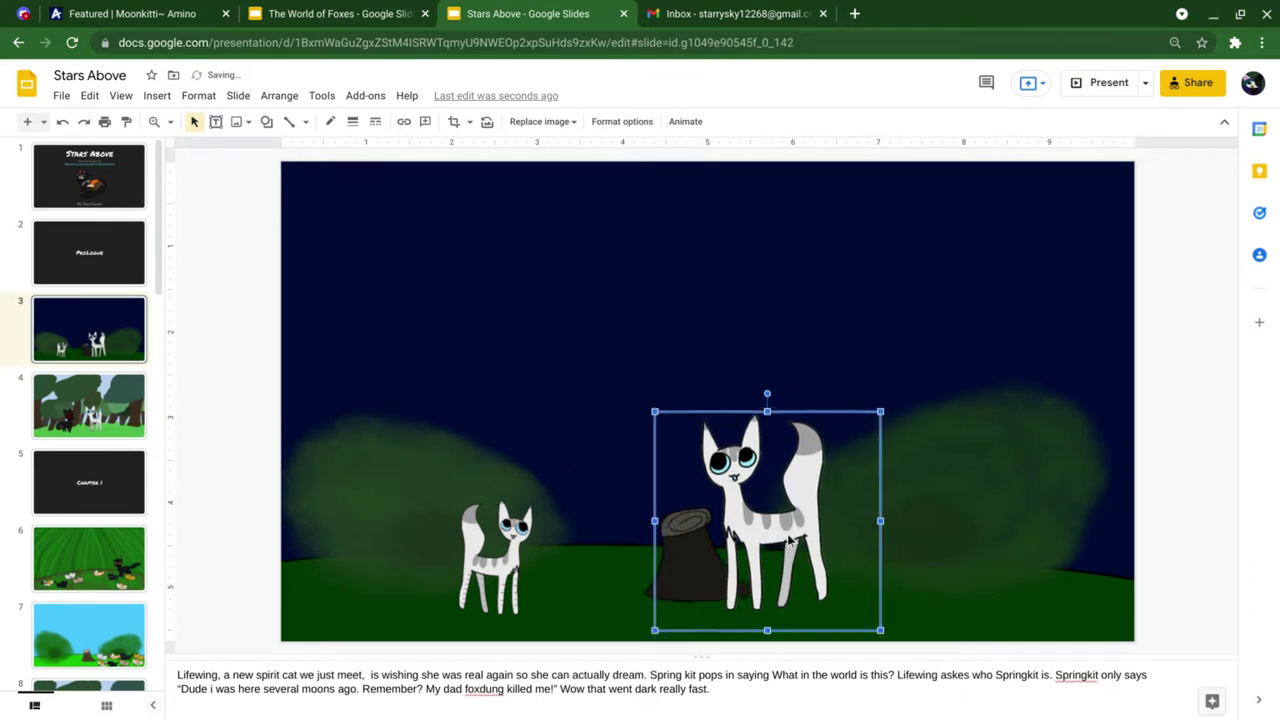
pyautogui.click(515, 565)
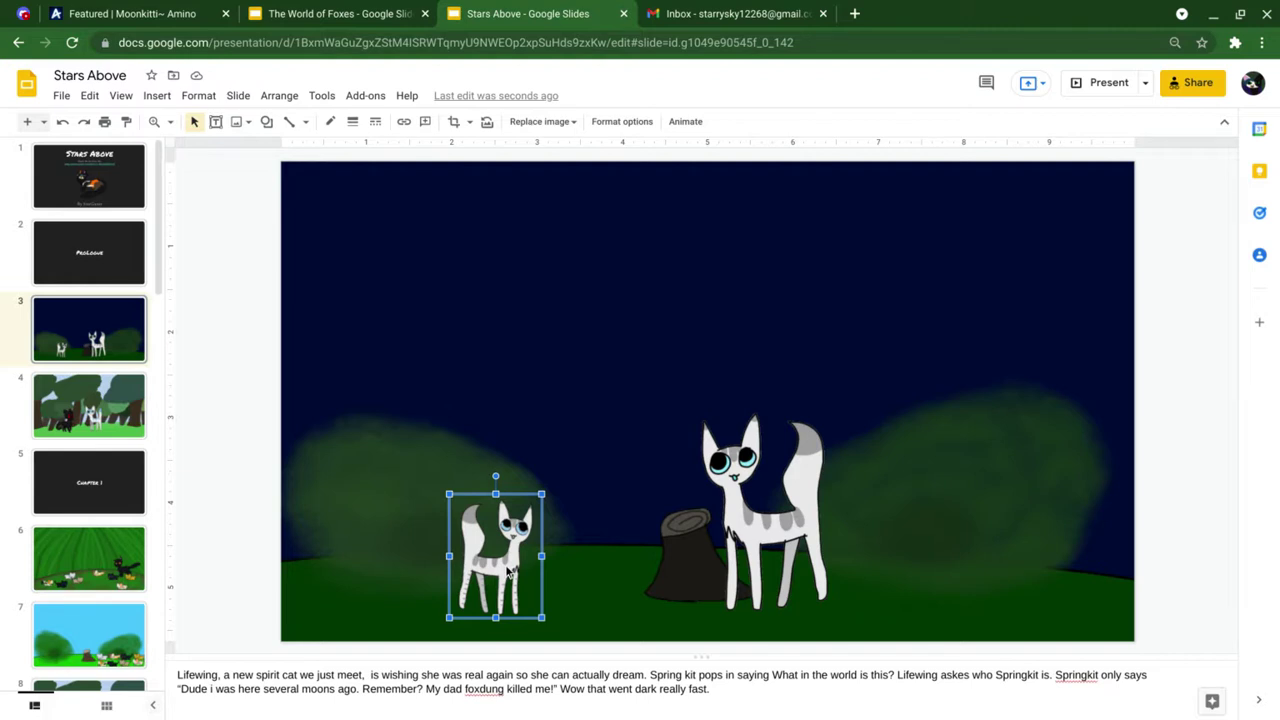
pyautogui.click(443, 337)
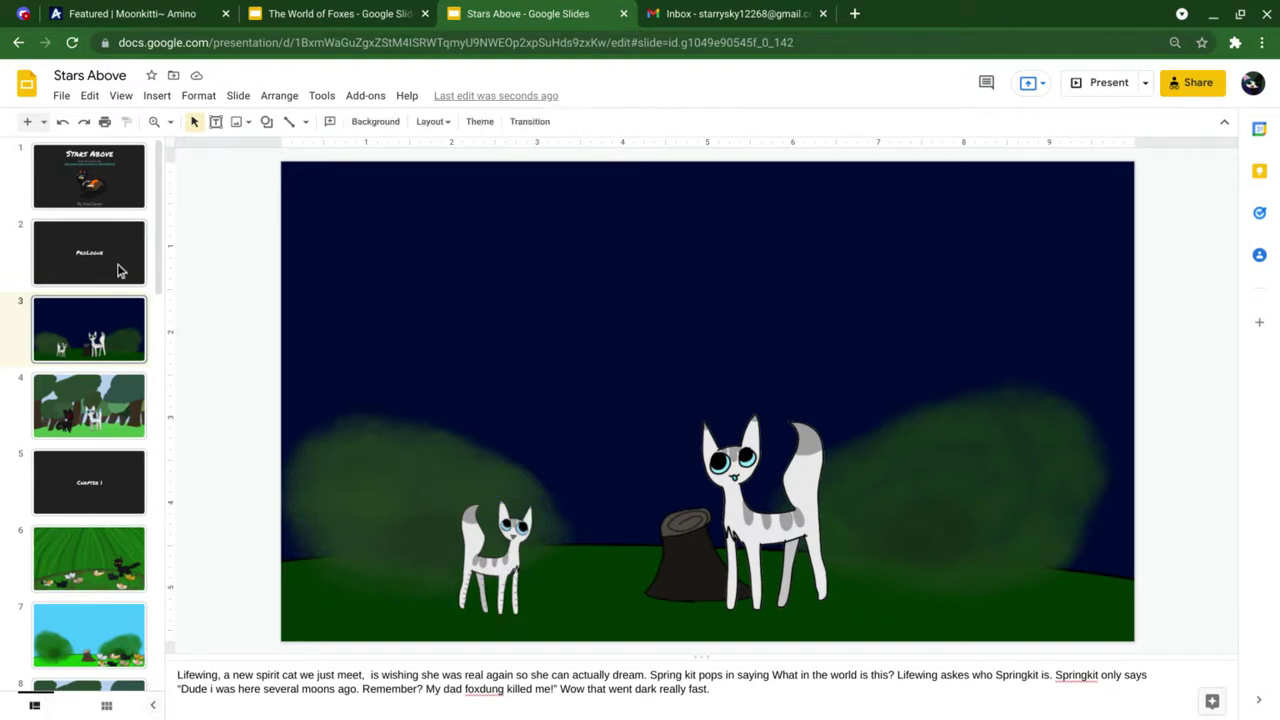
# - On the forest scene in slide 4, move the red-eyed black cat slightly closer to the white cat
pyautogui.click(87, 395)
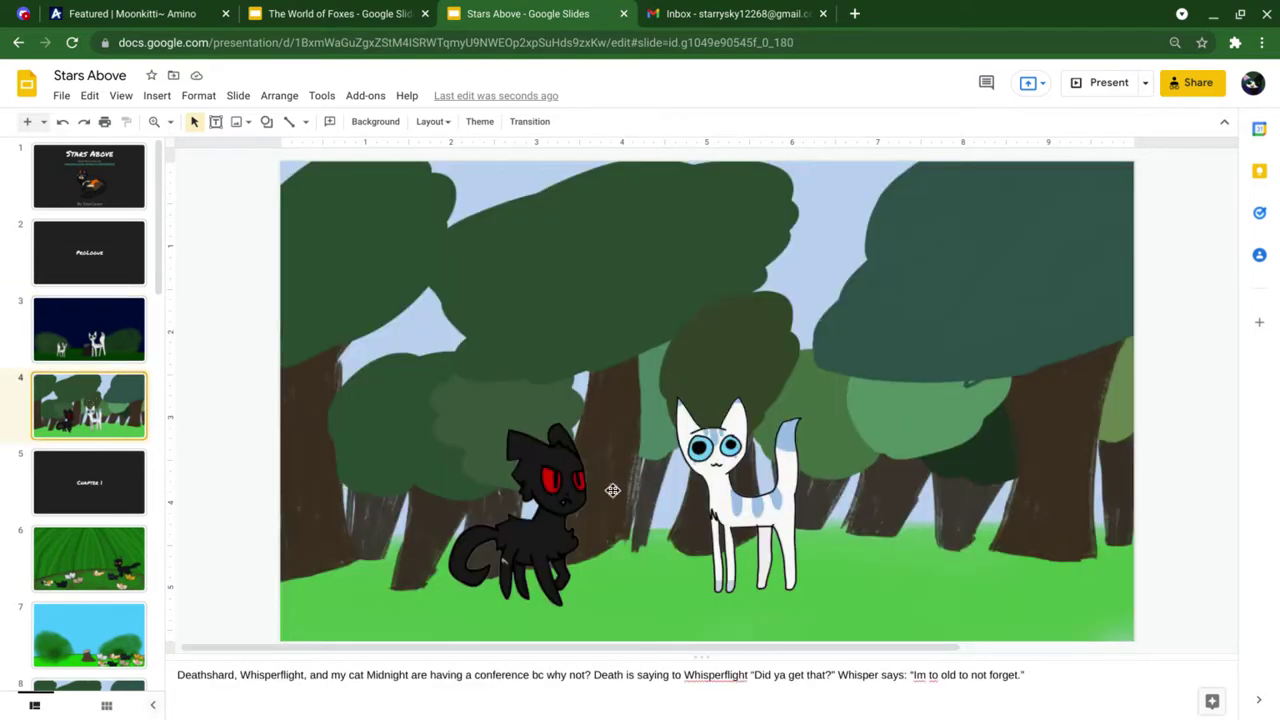
pyautogui.moveTo(563, 531); pyautogui.dragTo(576, 533)
pyautogui.click(1068, 300)
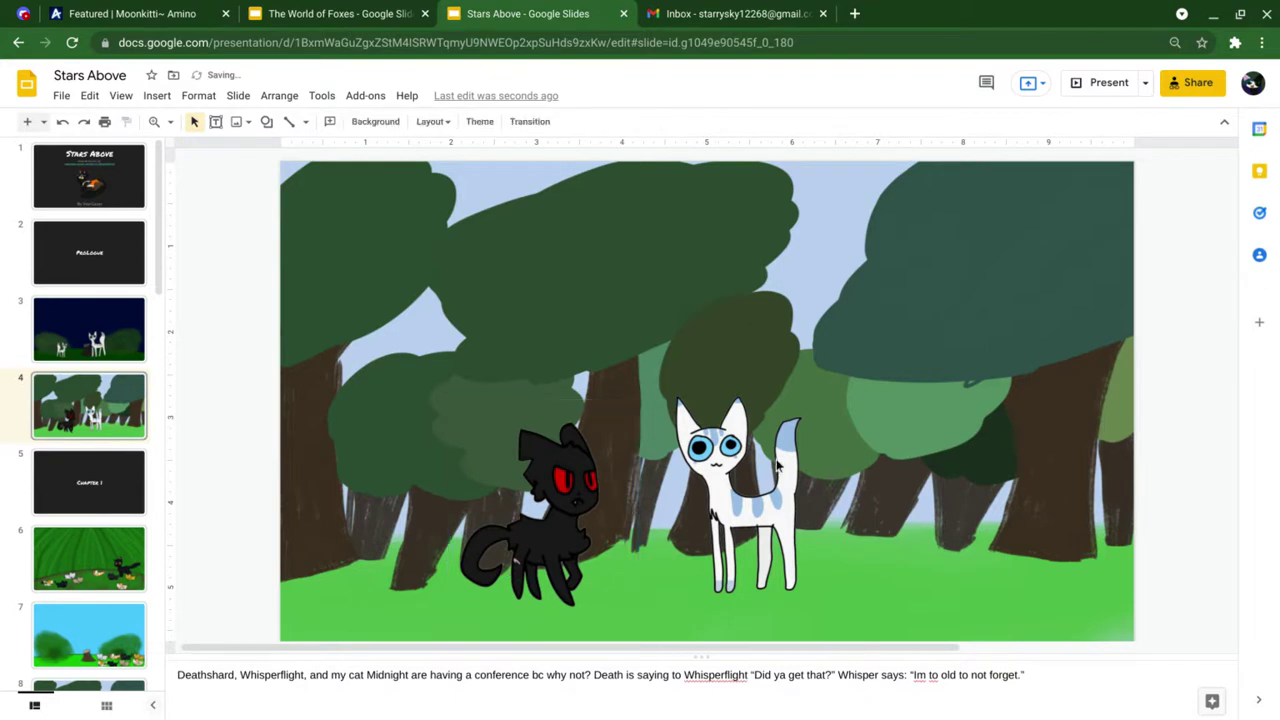
pyautogui.click(772, 487)
pyautogui.click(1003, 315)
# - Bring the off-slide photo of the black cat at a window onto the forest scene, to the right of the white cat
pyautogui.moveTo(849, 647); pyautogui.dragTo(1191, 652)
pyautogui.click(1106, 434)
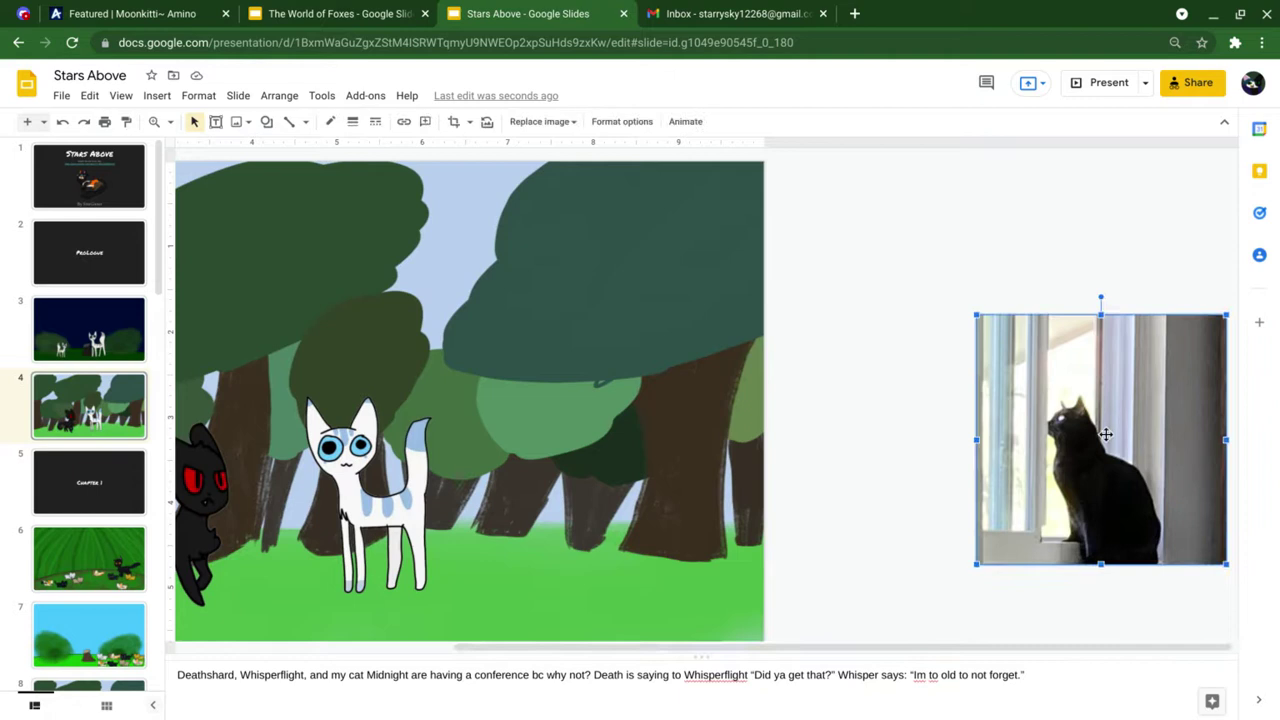
pyautogui.moveTo(1106, 434); pyautogui.dragTo(609, 473)
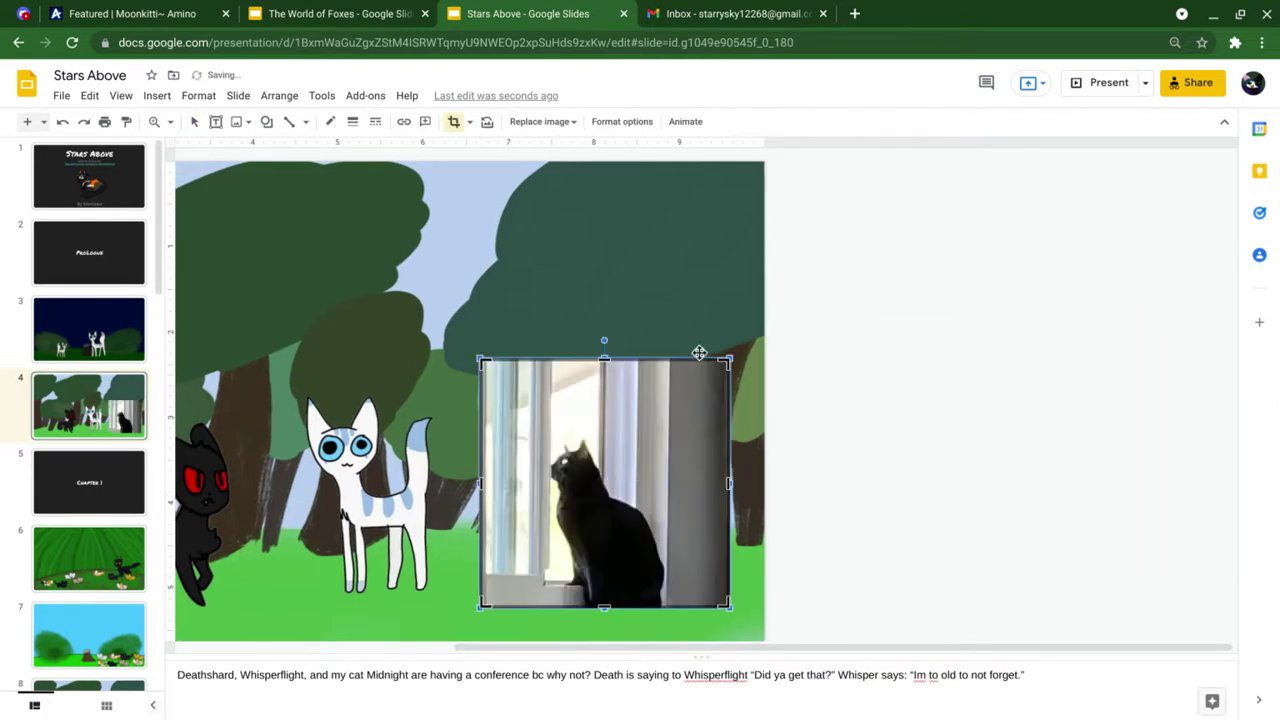
pyautogui.click(716, 306)
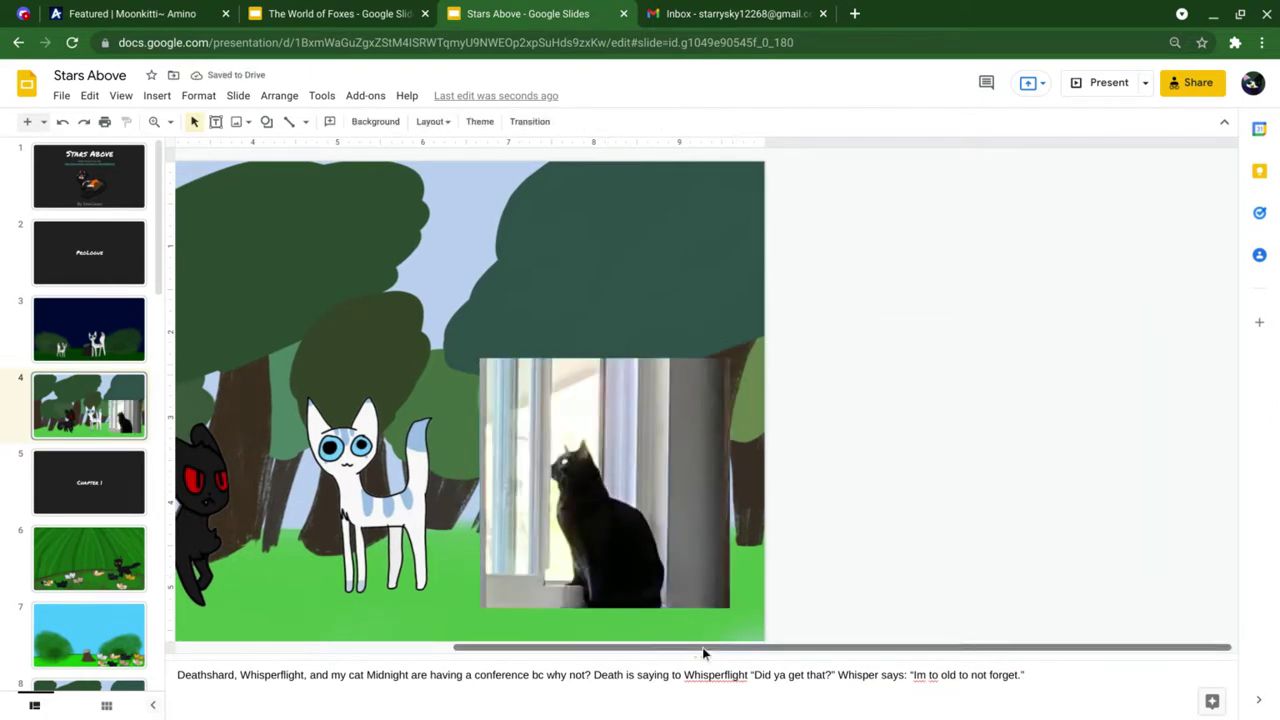
pyautogui.moveTo(700, 657); pyautogui.dragTo(487, 655)
# - Shift the black cat photo slightly right and down, away from the white cat
pyautogui.click(466, 497)
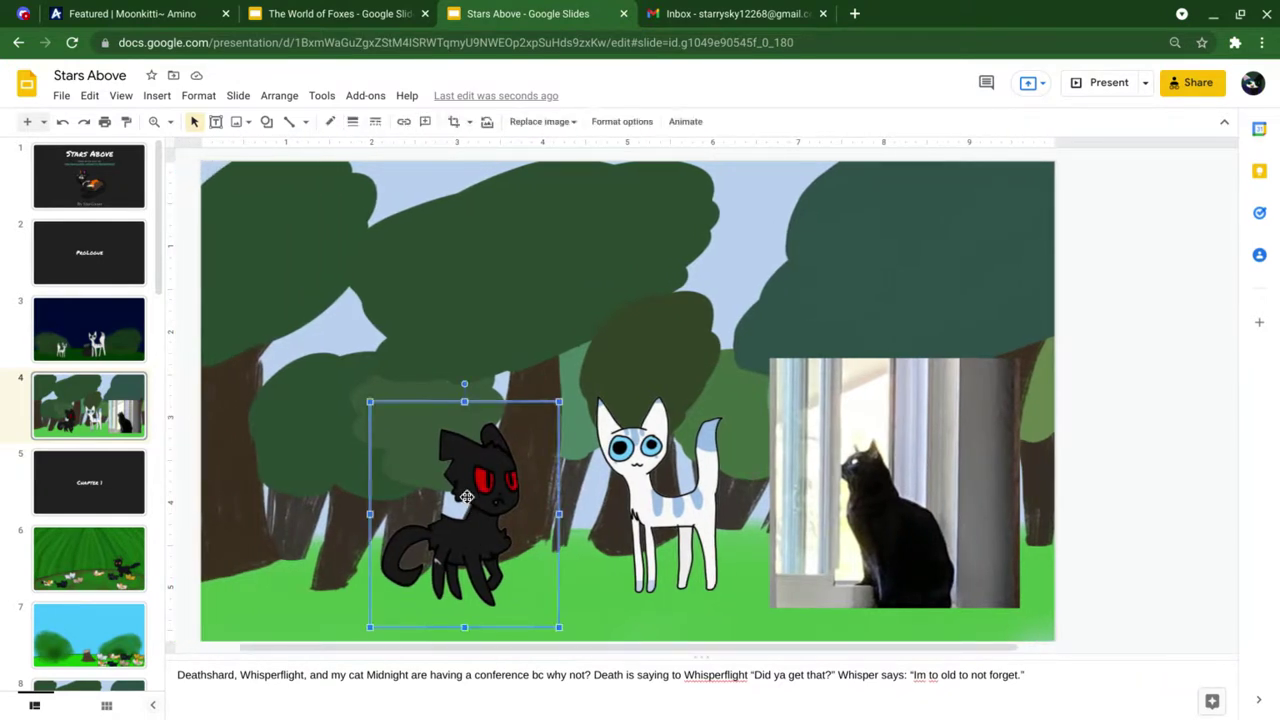
pyautogui.click(664, 521)
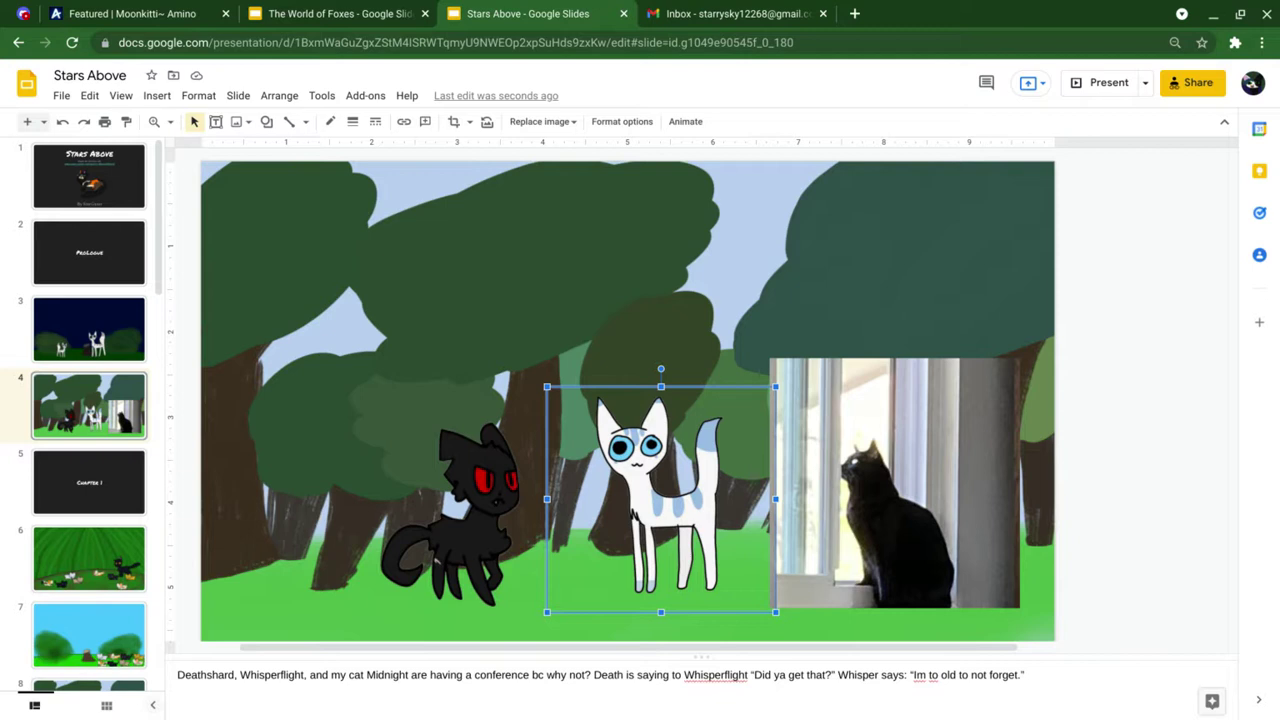
pyautogui.click(871, 503)
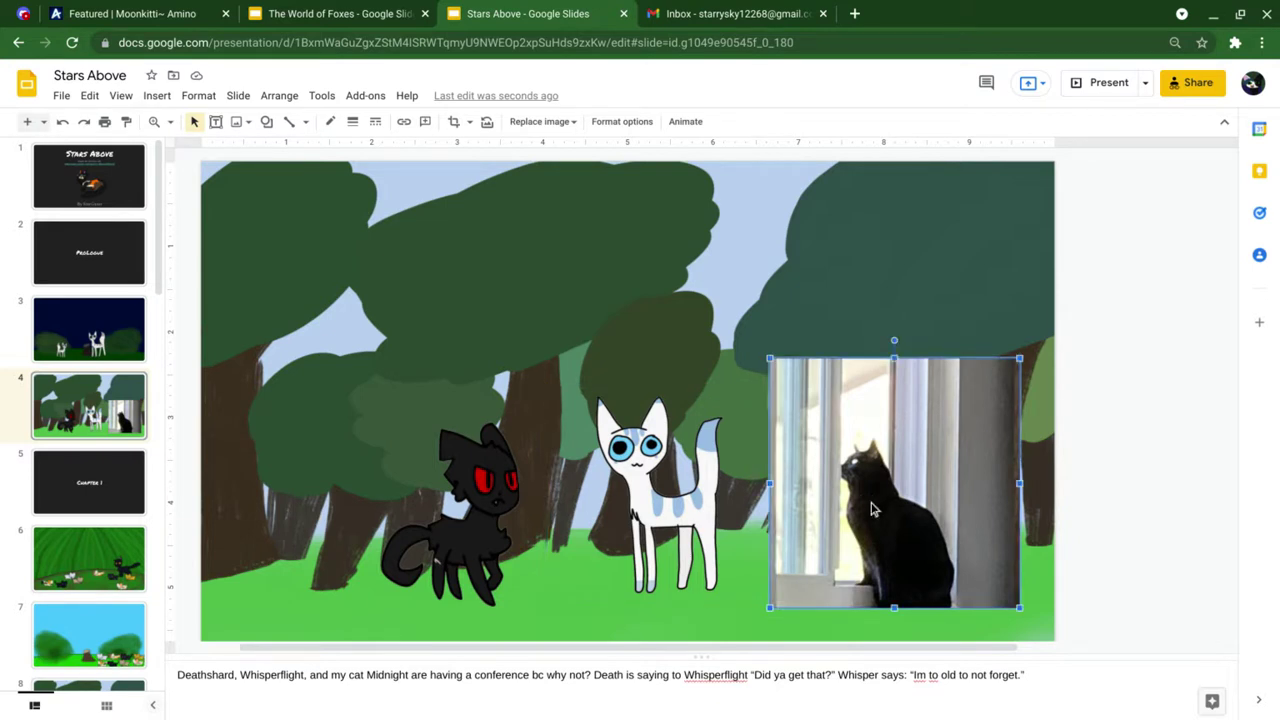
pyautogui.moveTo(871, 503); pyautogui.dragTo(881, 509)
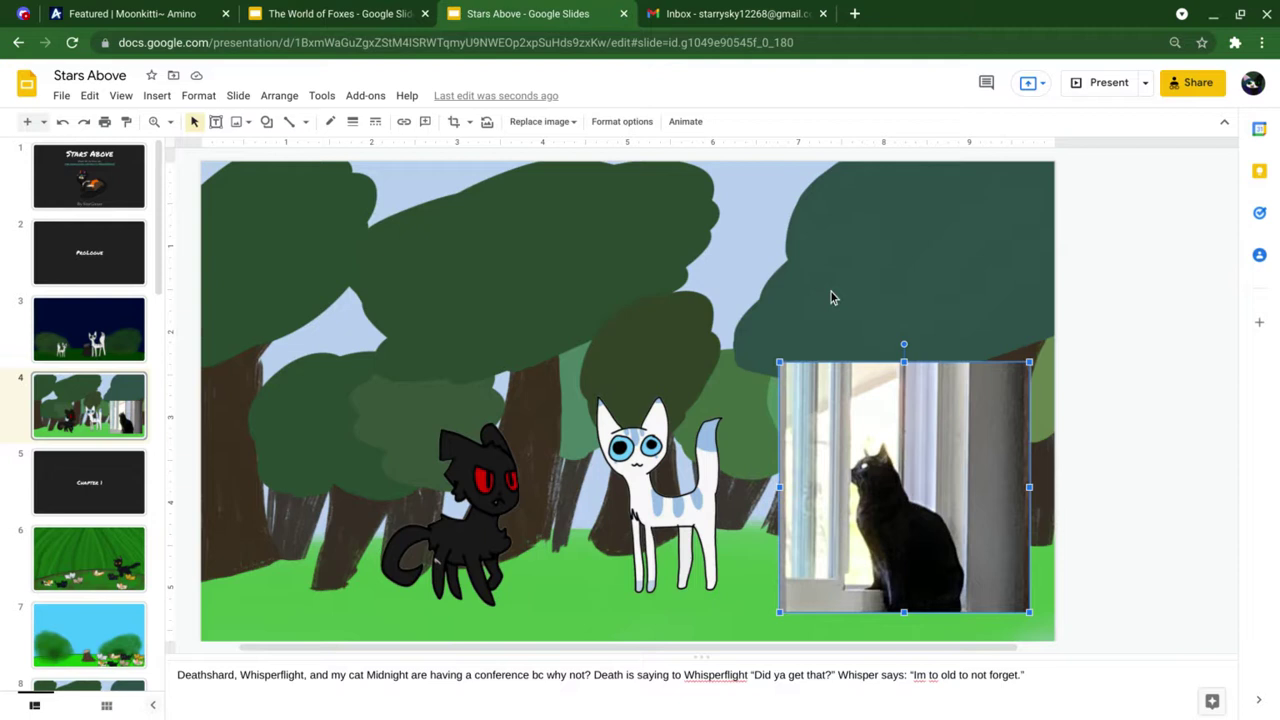
pyautogui.click(910, 318)
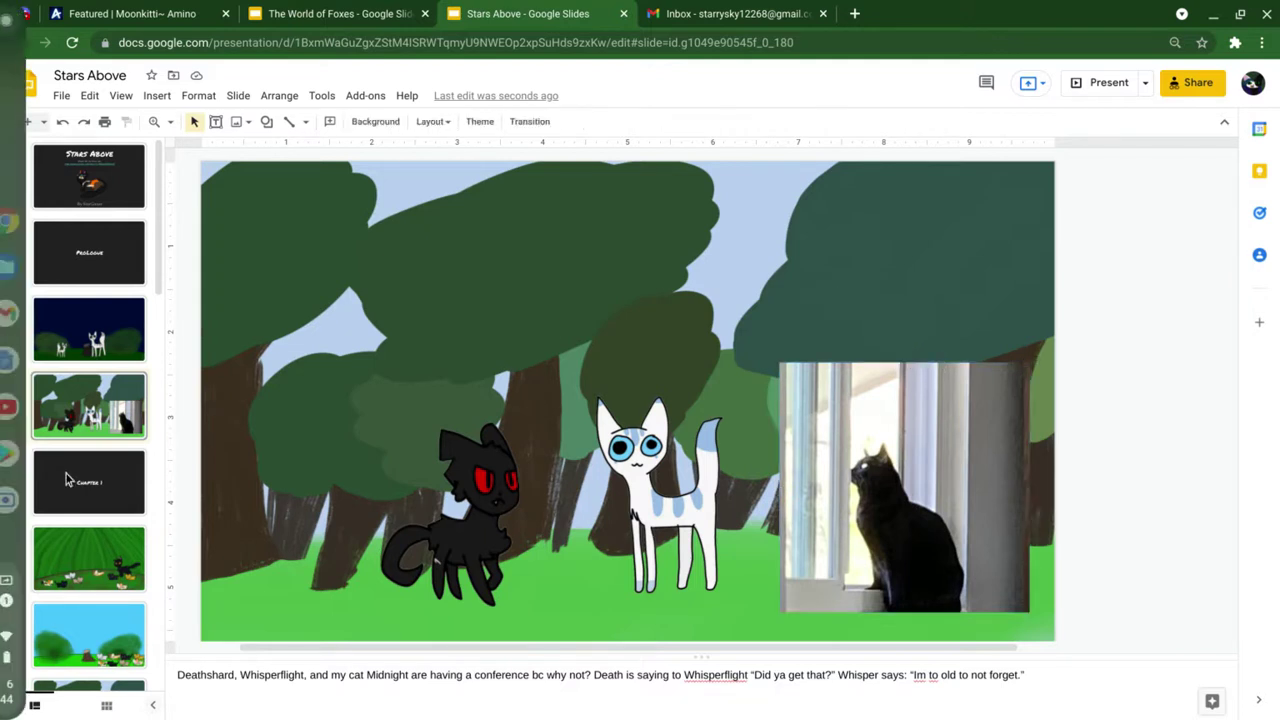
# - On slide 5, remove the "Chapter 1" title and position the empty text box in the middle of the slide
pyautogui.click(113, 484)
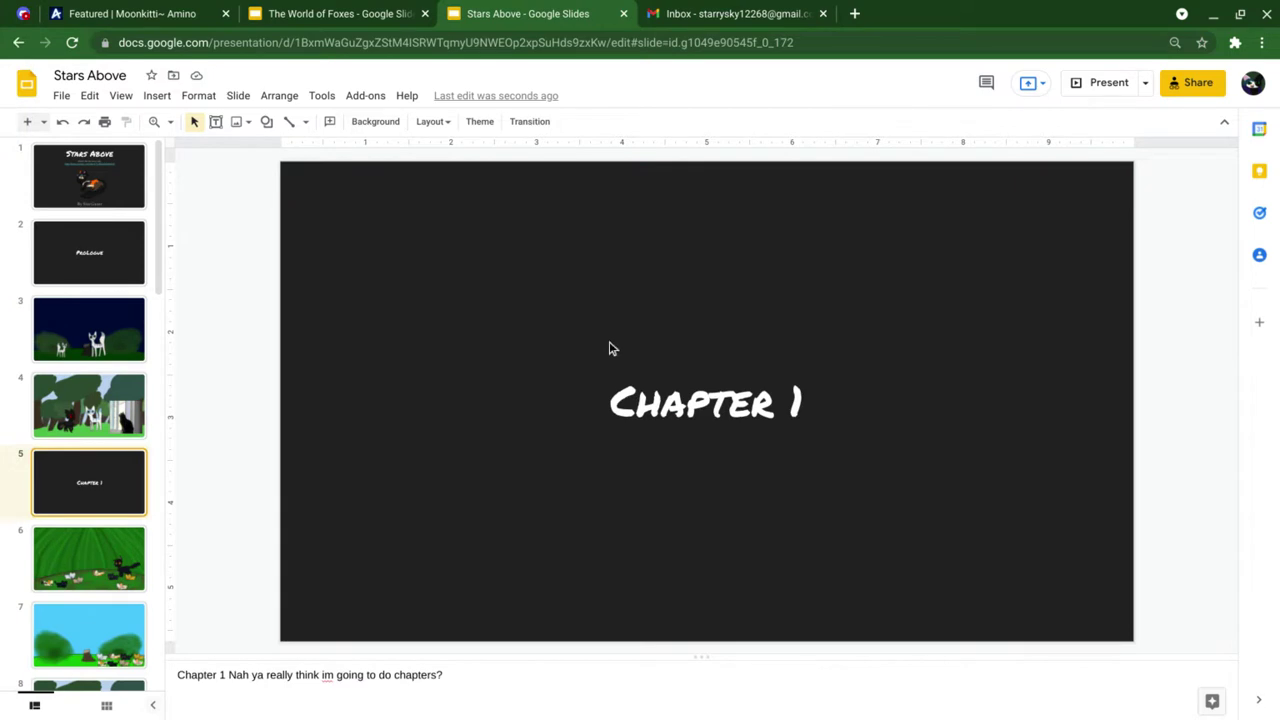
pyautogui.click(600, 241)
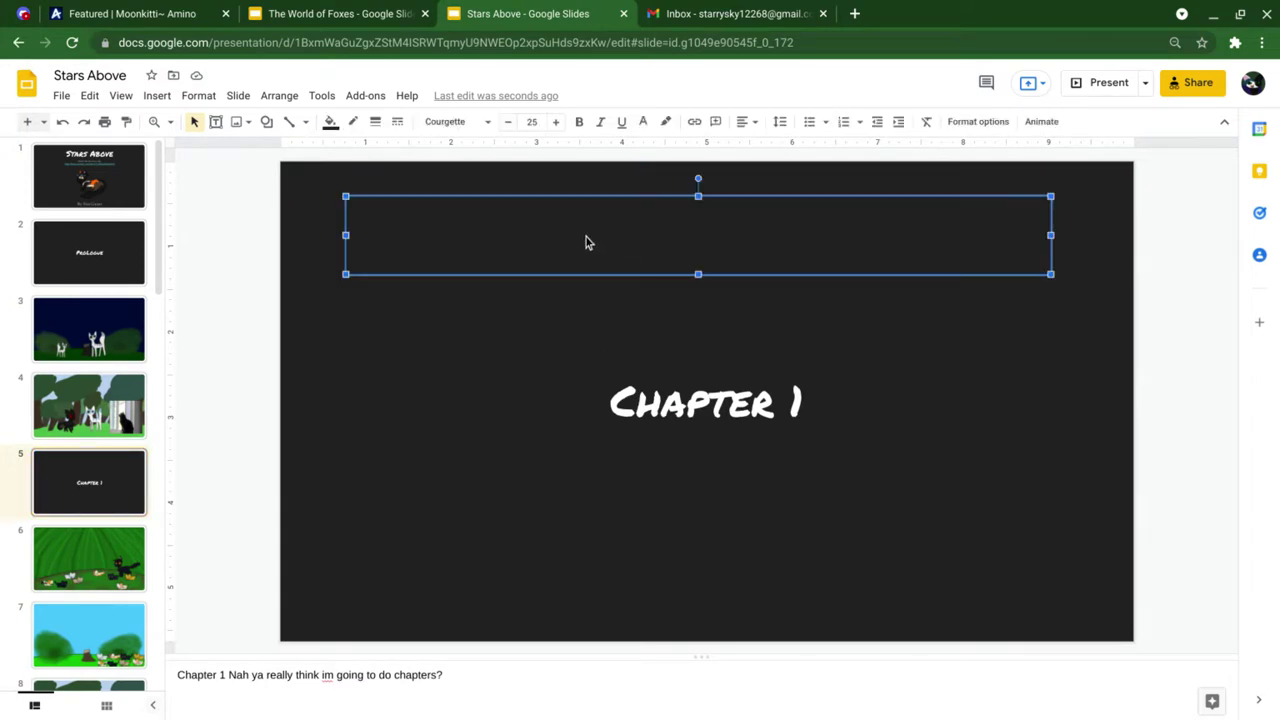
pyautogui.tripleClick(606, 400)
pyautogui.press('BackSpace')
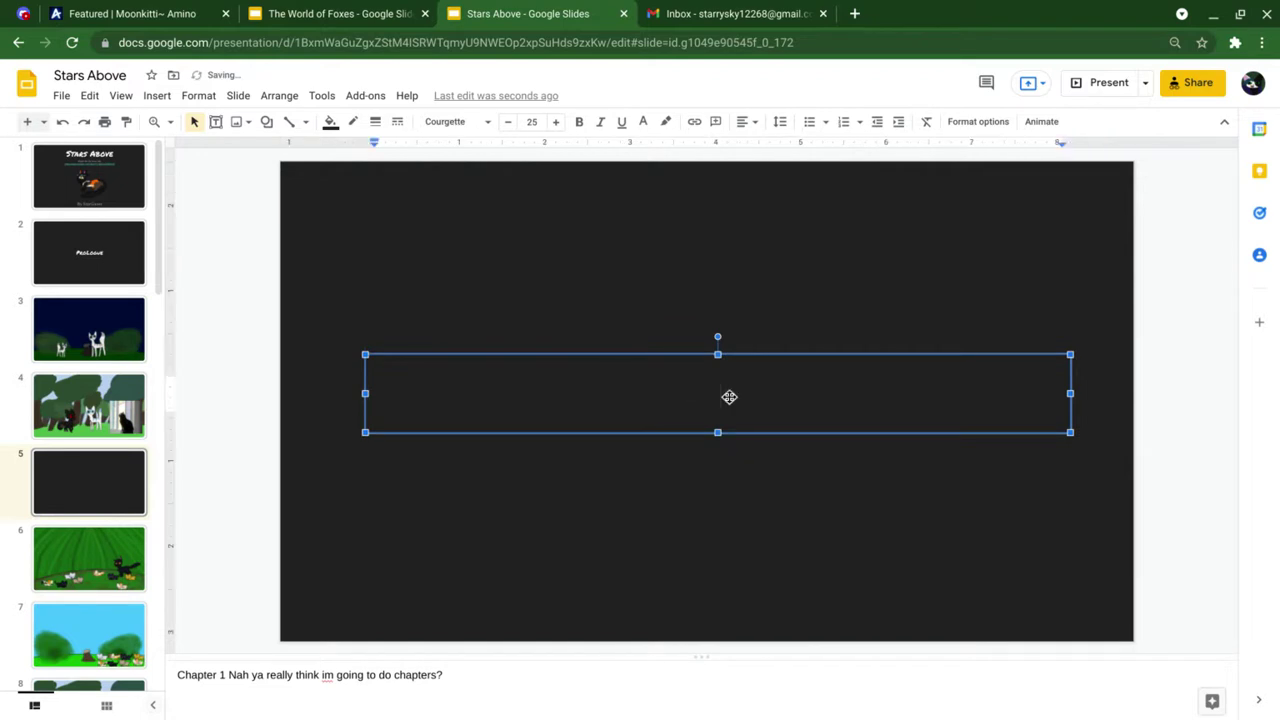
# - Enter "Nah ya really think im doin chapters?" in the empty text box on slide 5
pyautogui.write('M')
pyautogui.write('h')
pyautogui.press('BackSpace')
pyautogui.write('ah ya ')
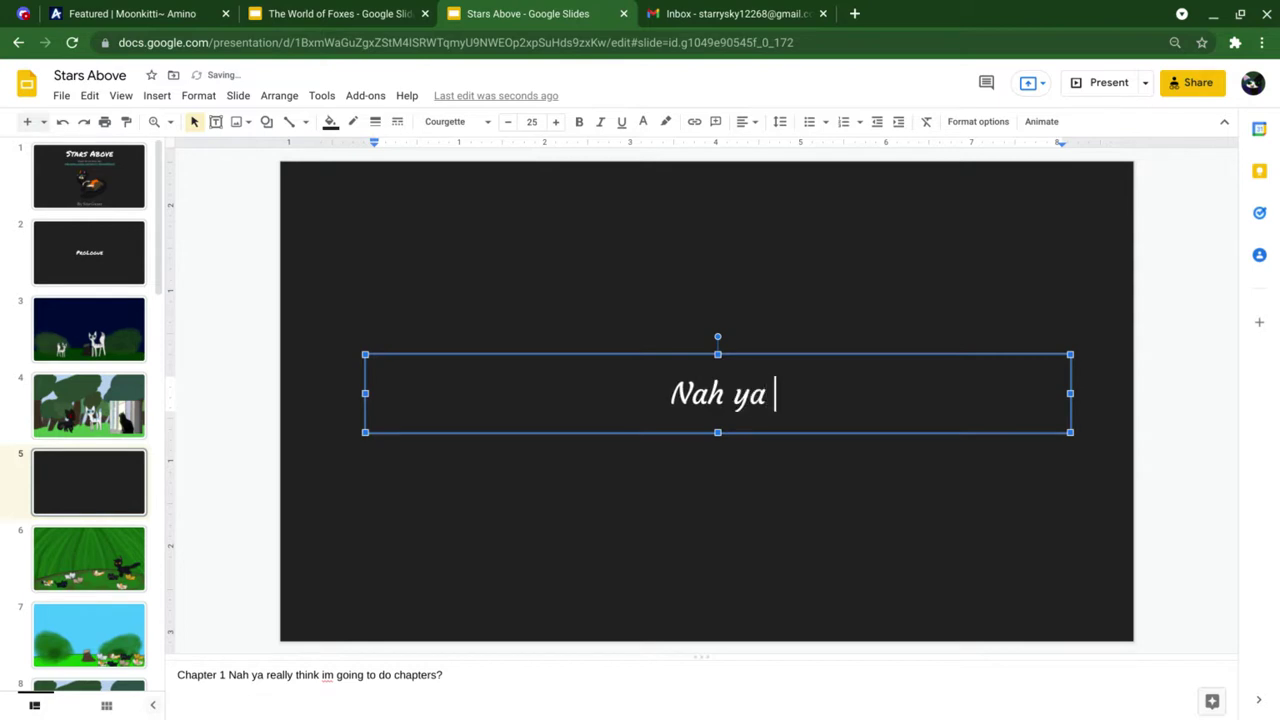
pyautogui.write('reall')
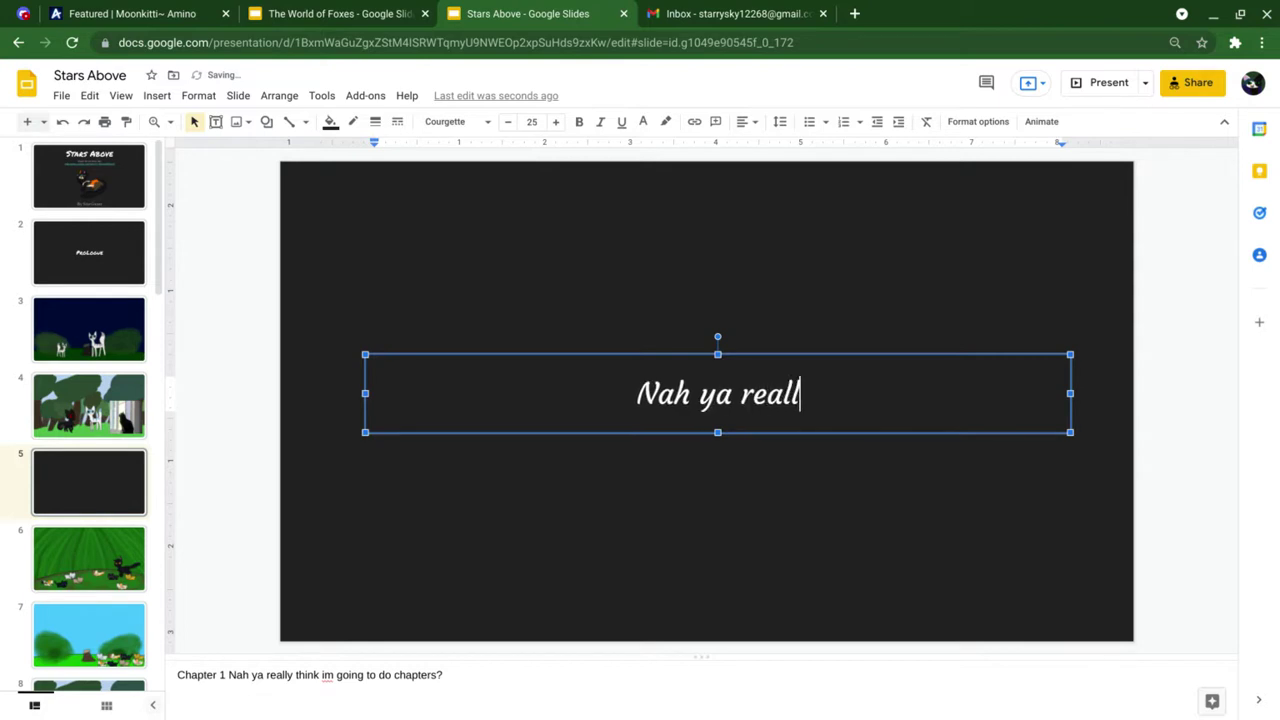
pyautogui.write('y think')
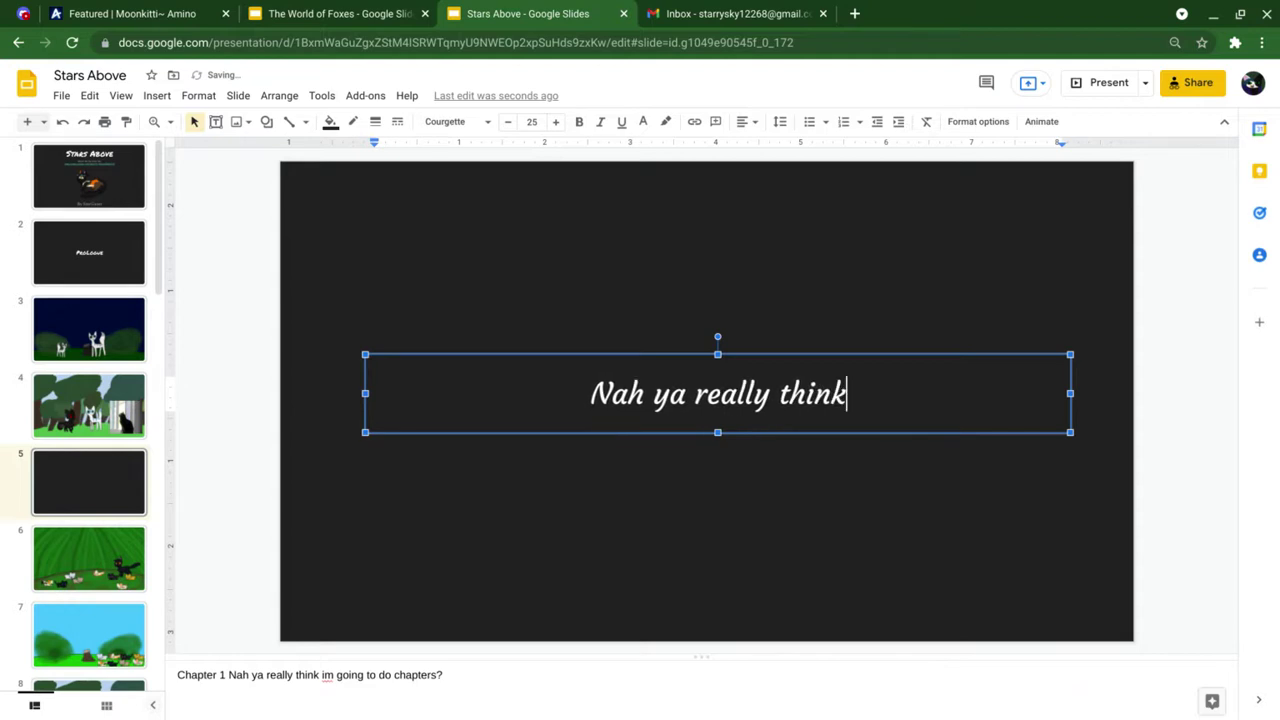
pyautogui.write(' im doin')
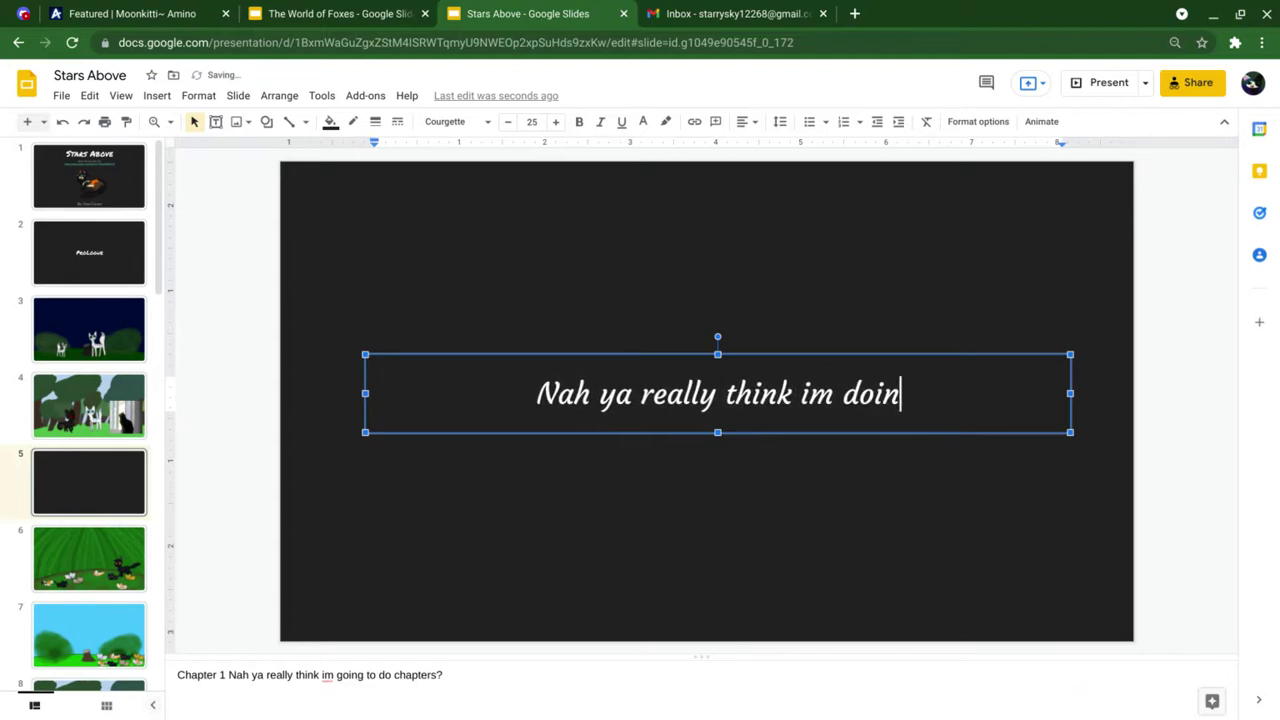
pyautogui.write(' chap')
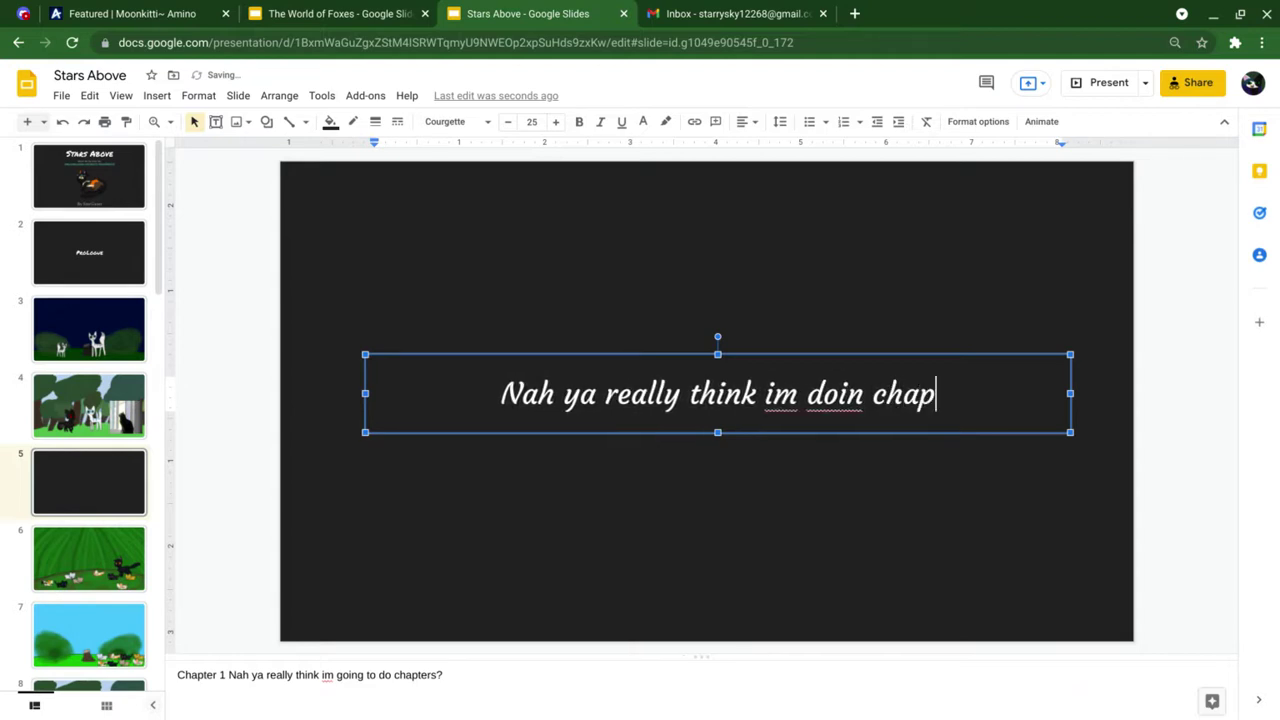
pyautogui.write('ters')
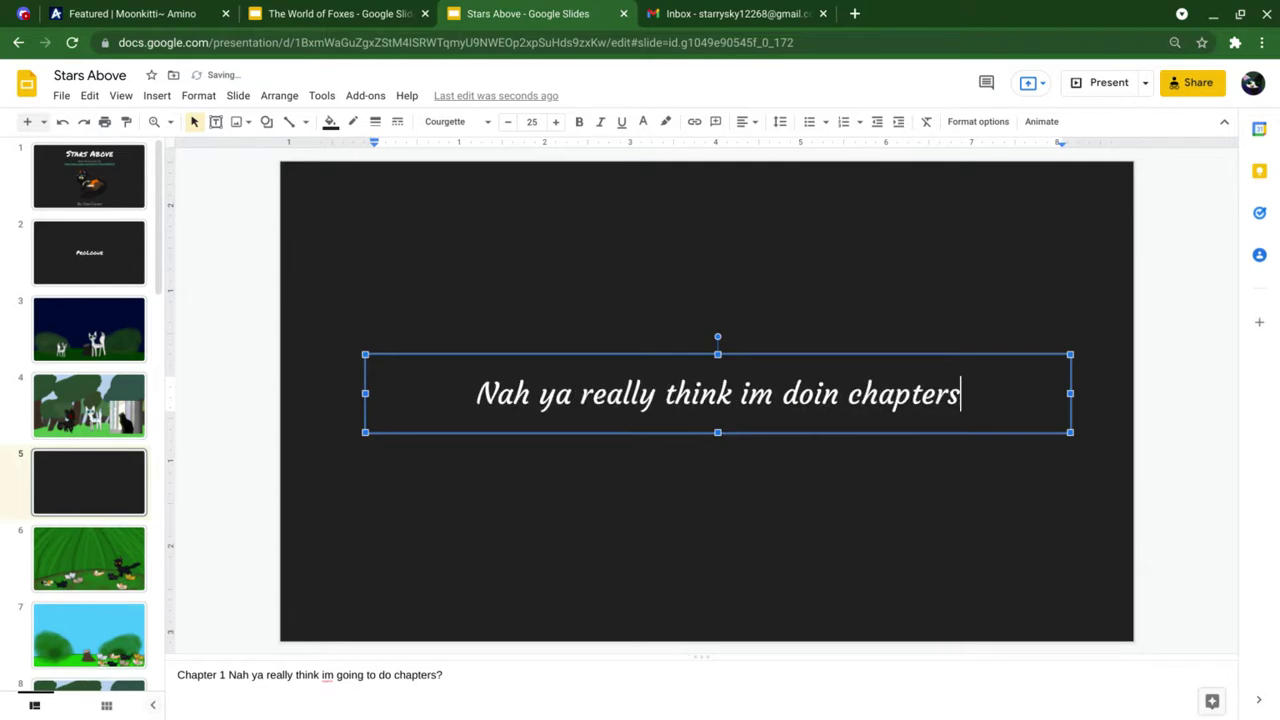
pyautogui.write('?')
pyautogui.click(843, 259)
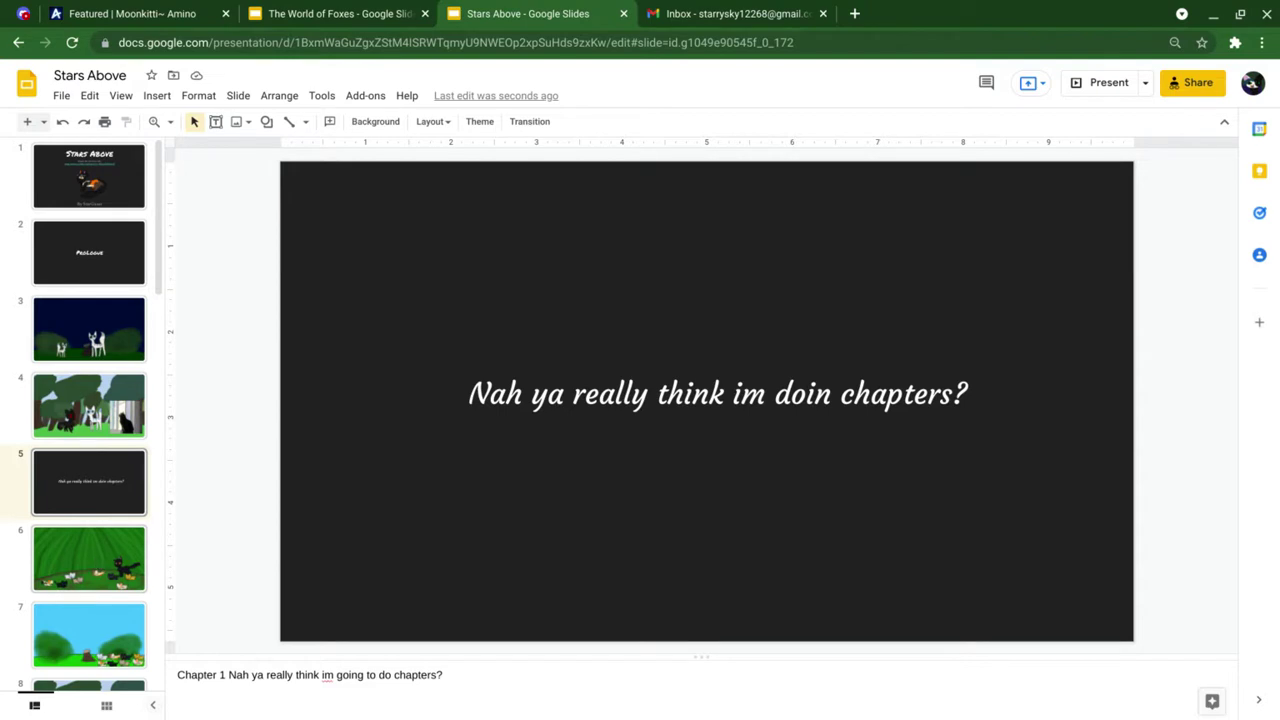
# - Go to slide 6 and single out the large black cat among the kits
pyautogui.click(97, 562)
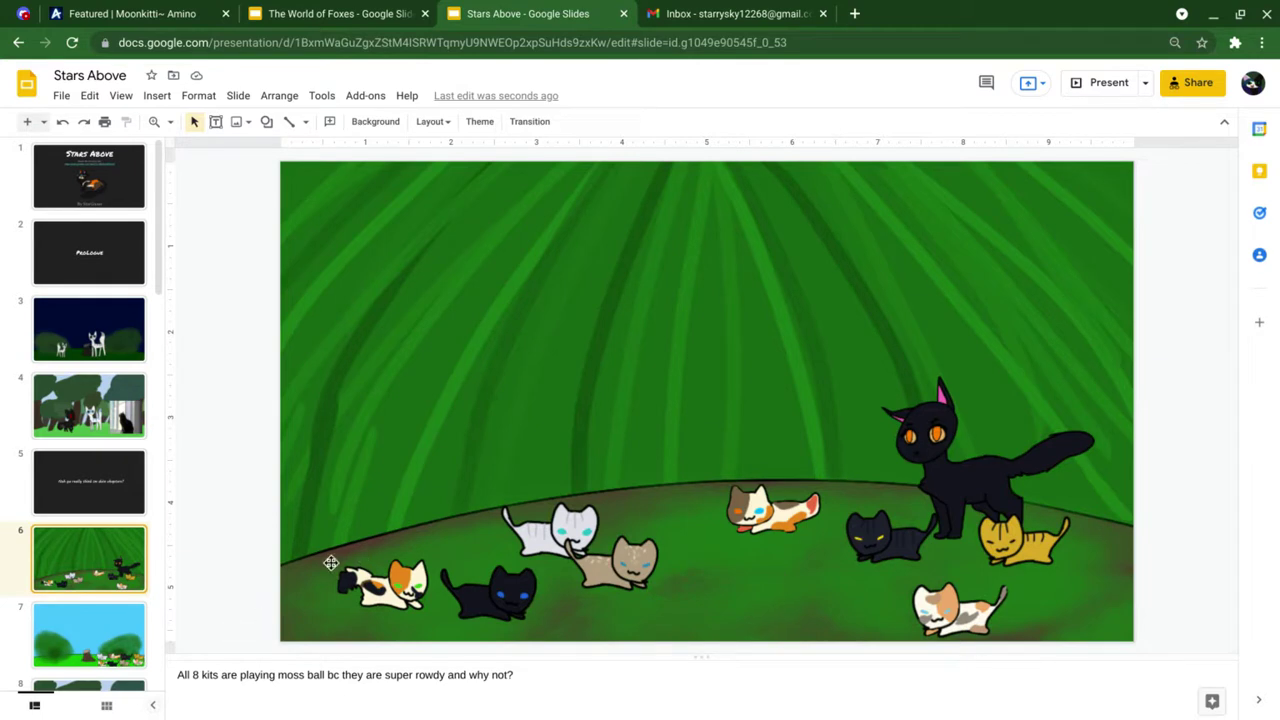
pyautogui.click(966, 486)
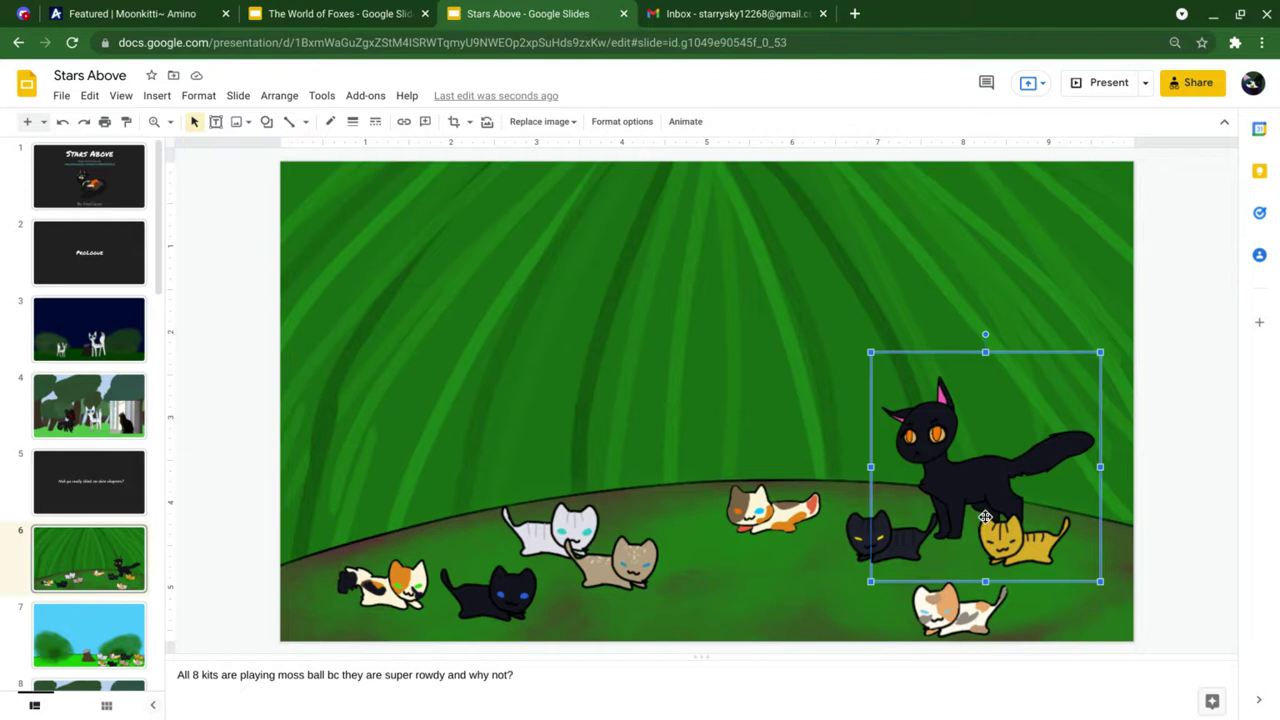
pyautogui.click(880, 300)
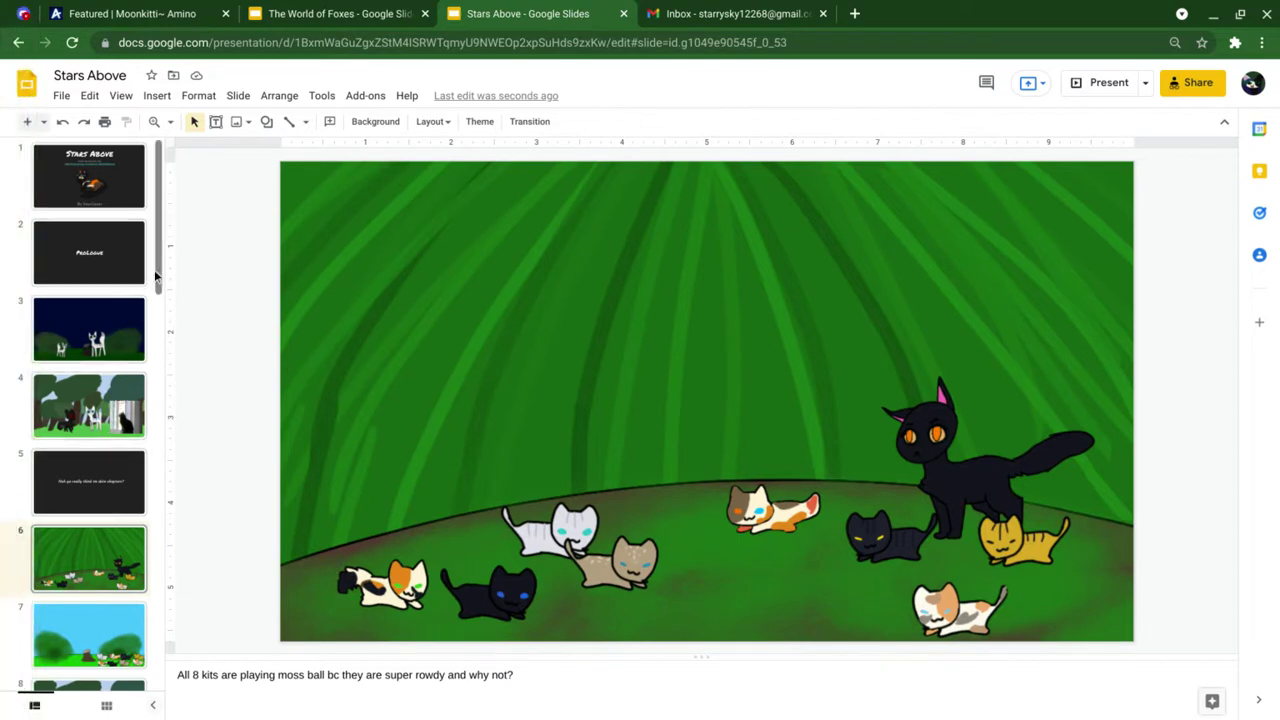
# - On slide 7, move the white kit with orange and grey patches from the lower-right group to behind the left bush
pyautogui.moveTo(155, 275); pyautogui.dragTo(157, 312)
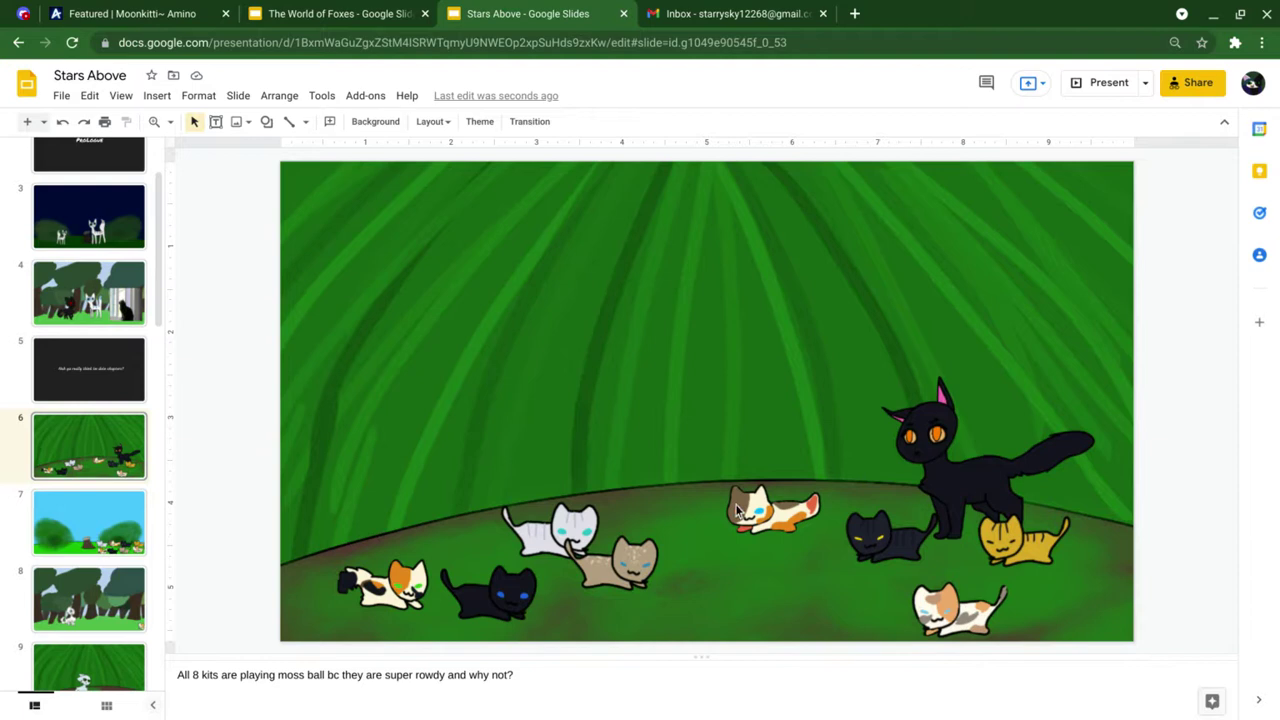
pyautogui.click(112, 526)
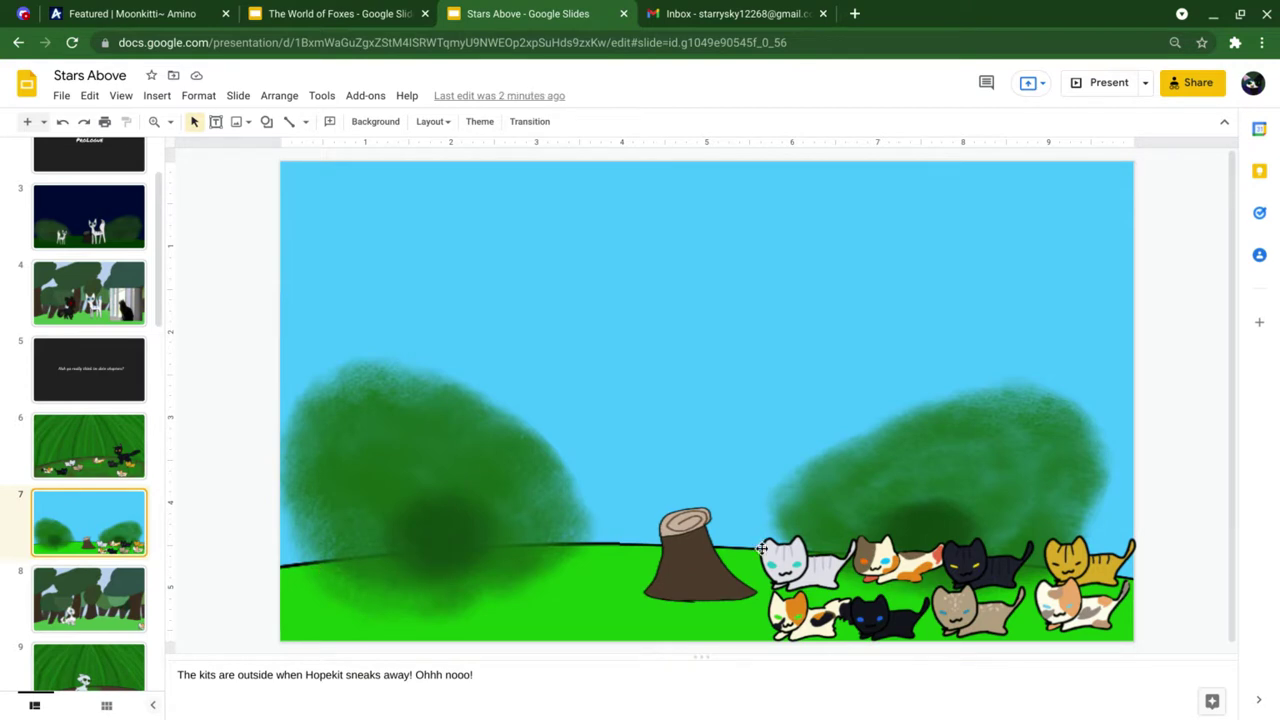
pyautogui.click(1090, 608)
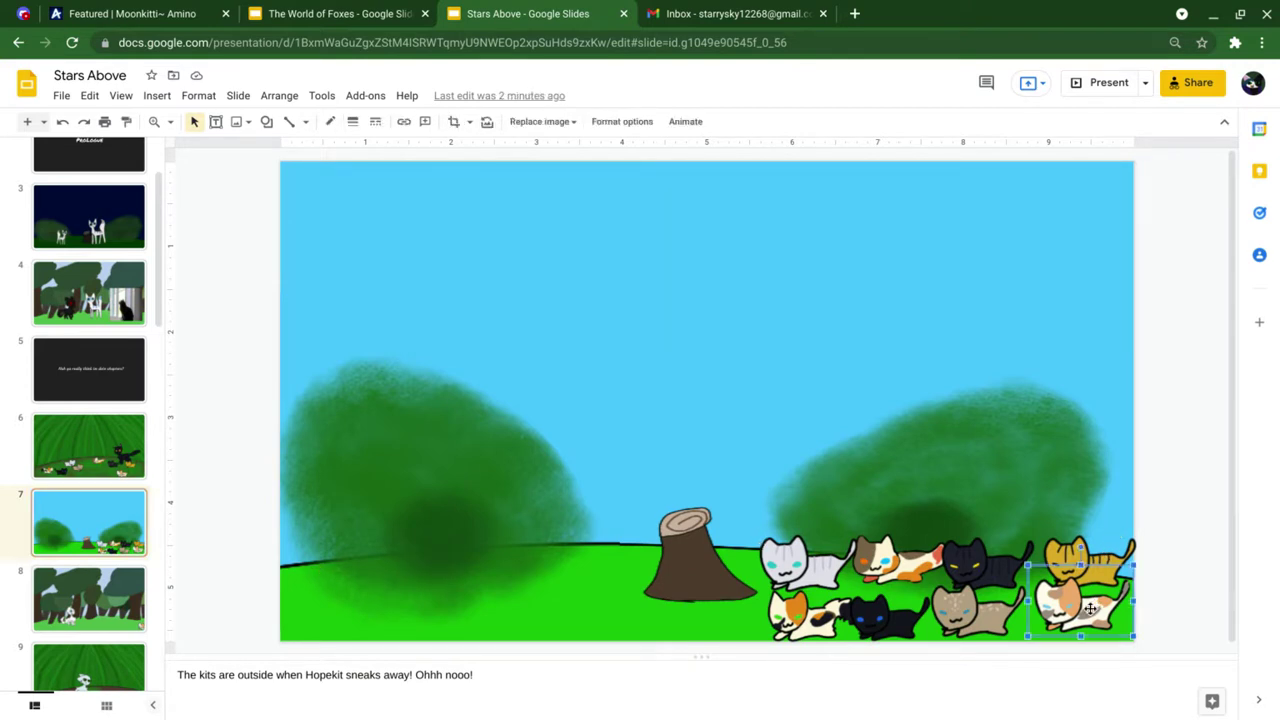
pyautogui.moveTo(641, 524); pyautogui.dragTo(617, 515)
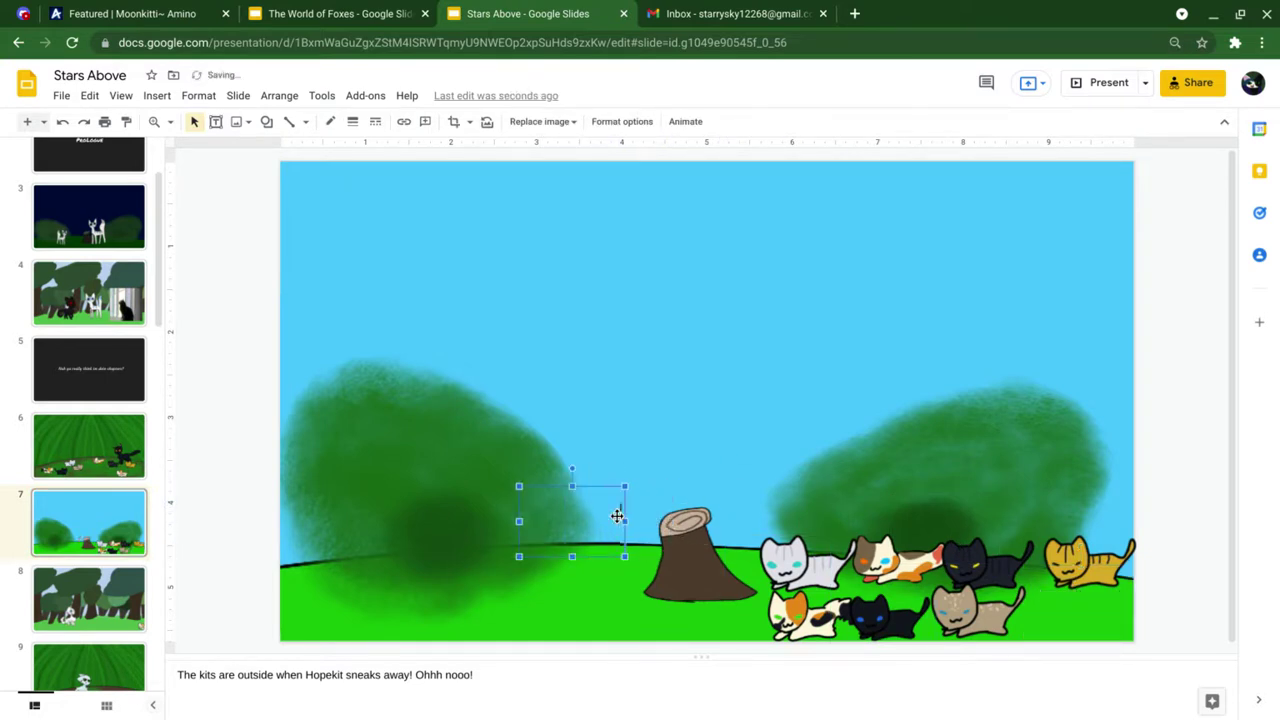
pyautogui.click(700, 350)
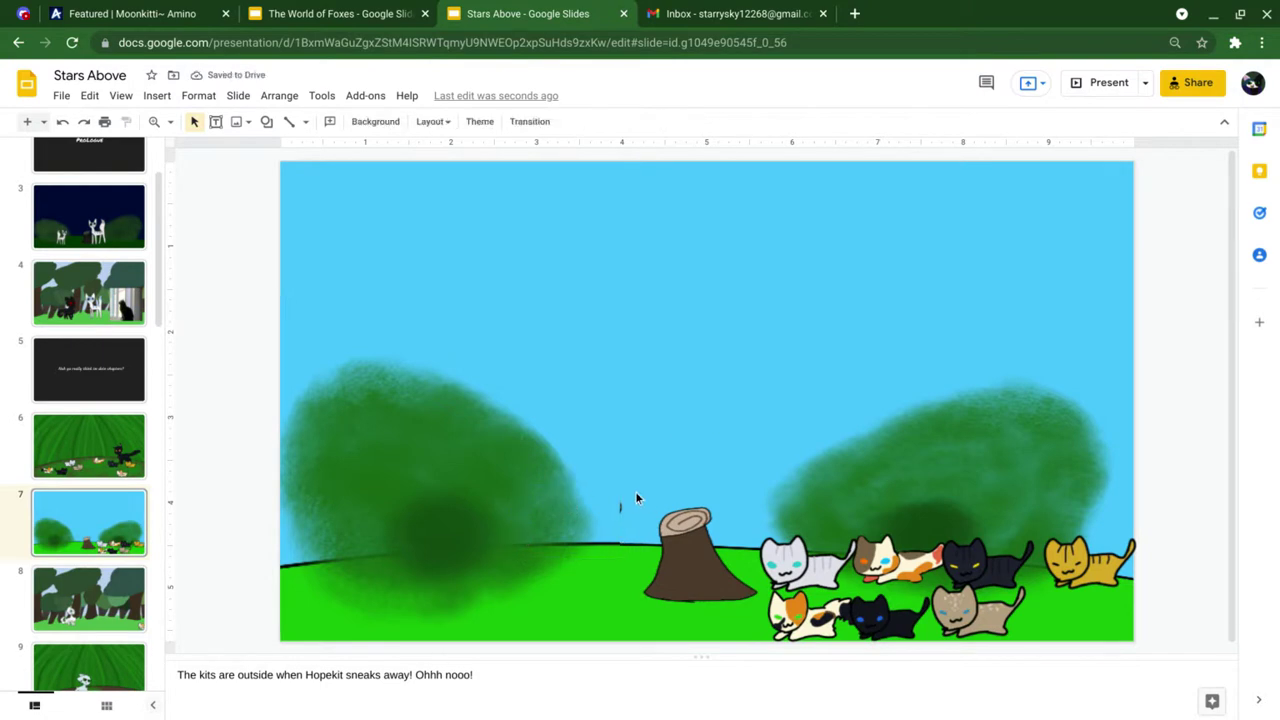
# - On slide 8, move the white cat across the forest scene to just left of the patched kit at the slide's edge
pyautogui.click(73, 585)
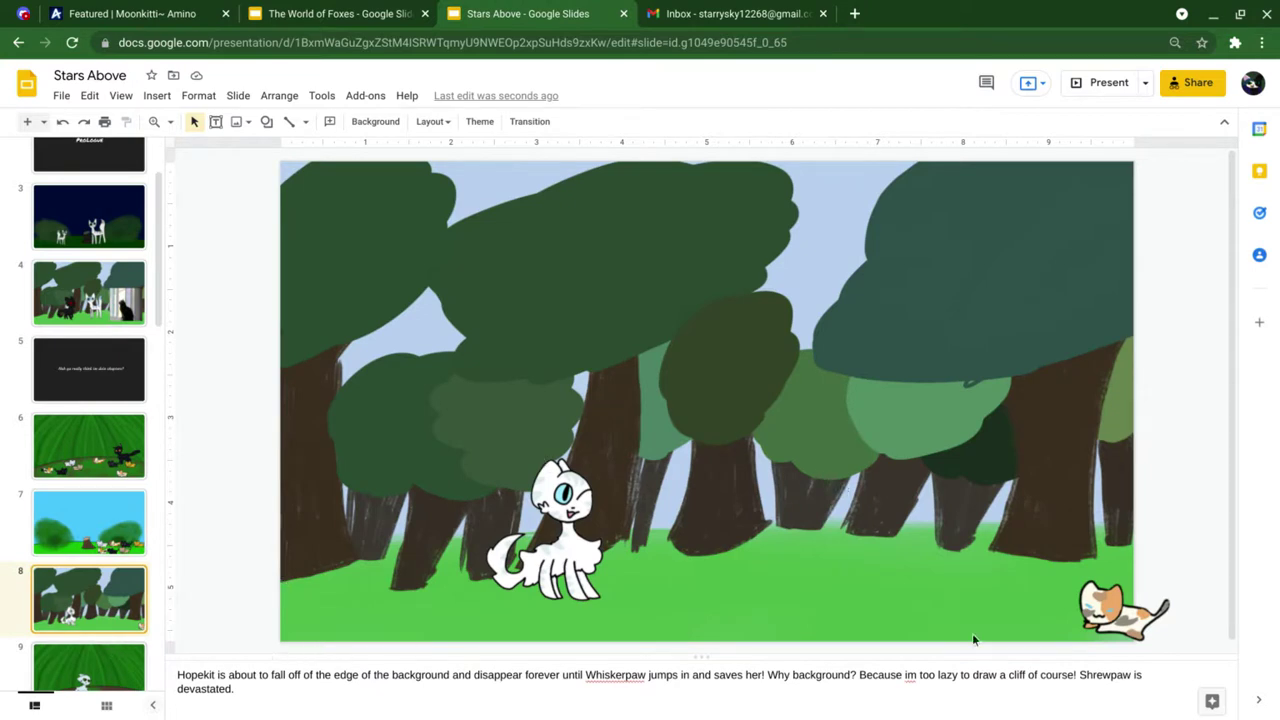
pyautogui.click(1133, 613)
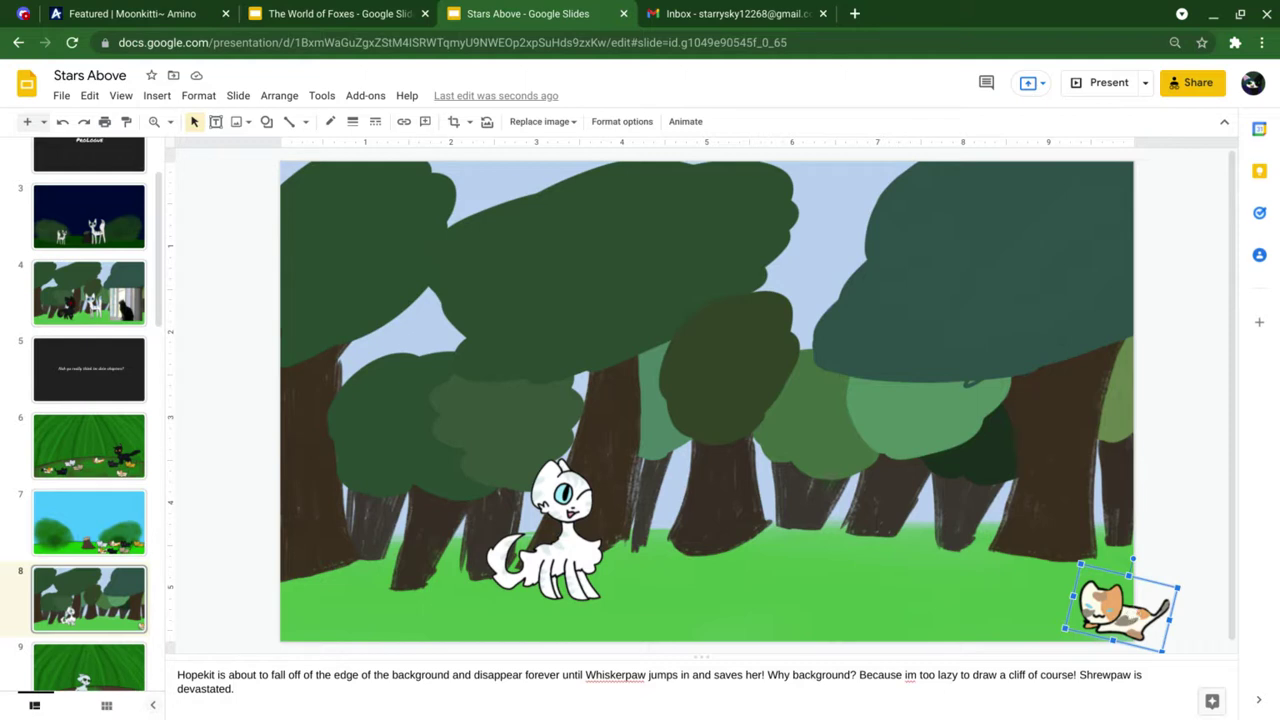
pyautogui.moveTo(580, 568); pyautogui.dragTo(1000, 563)
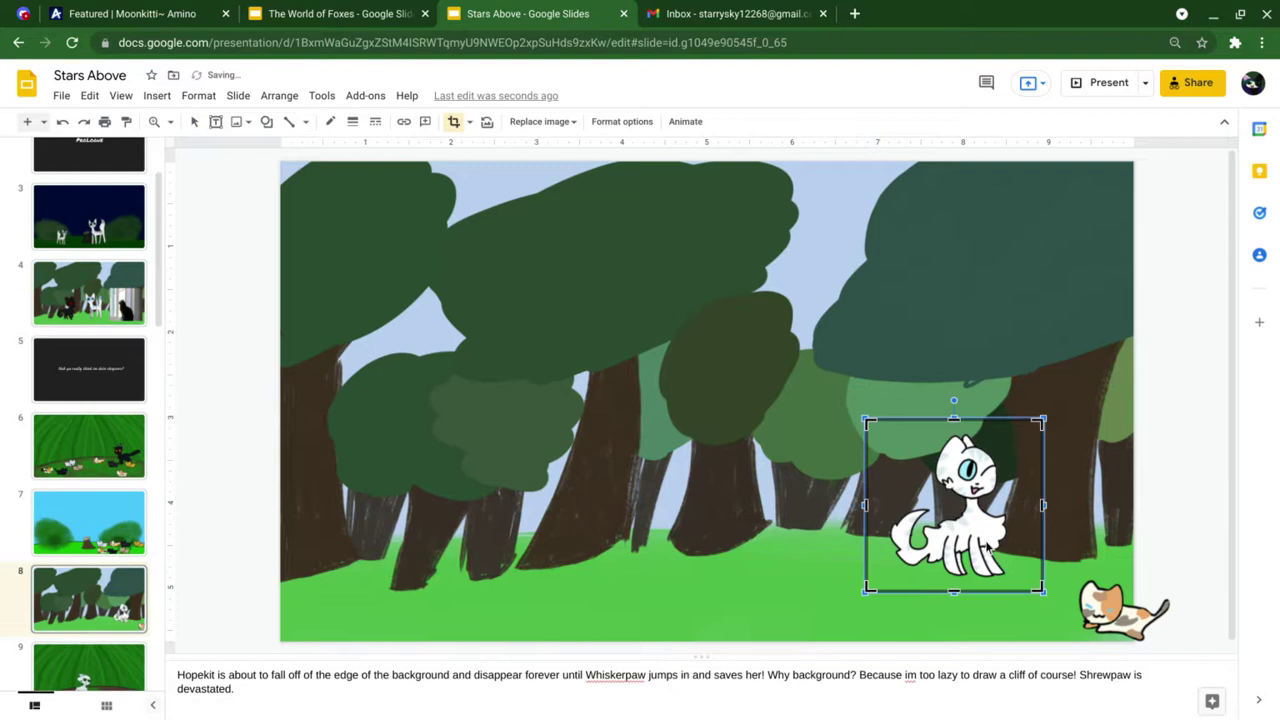
pyautogui.doubleClick(1000, 563)
pyautogui.press('Return')
pyautogui.moveTo(985, 550); pyautogui.dragTo(998, 565)
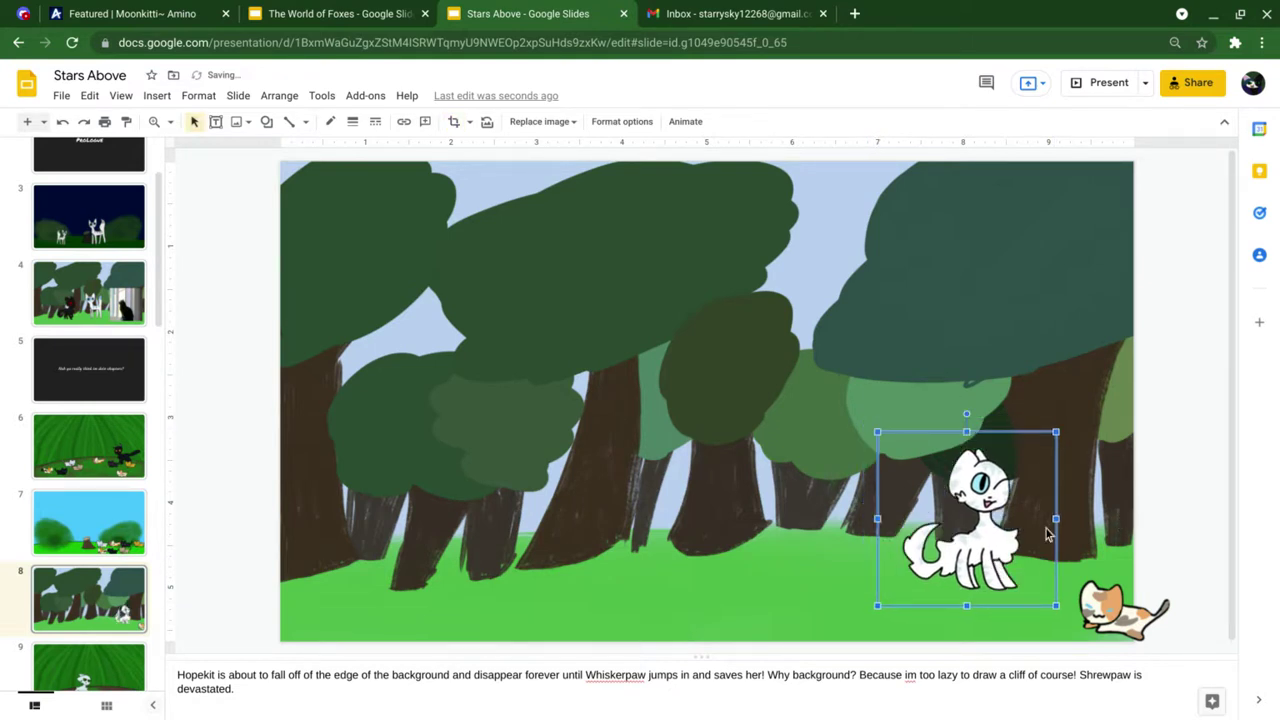
pyautogui.click(1100, 423)
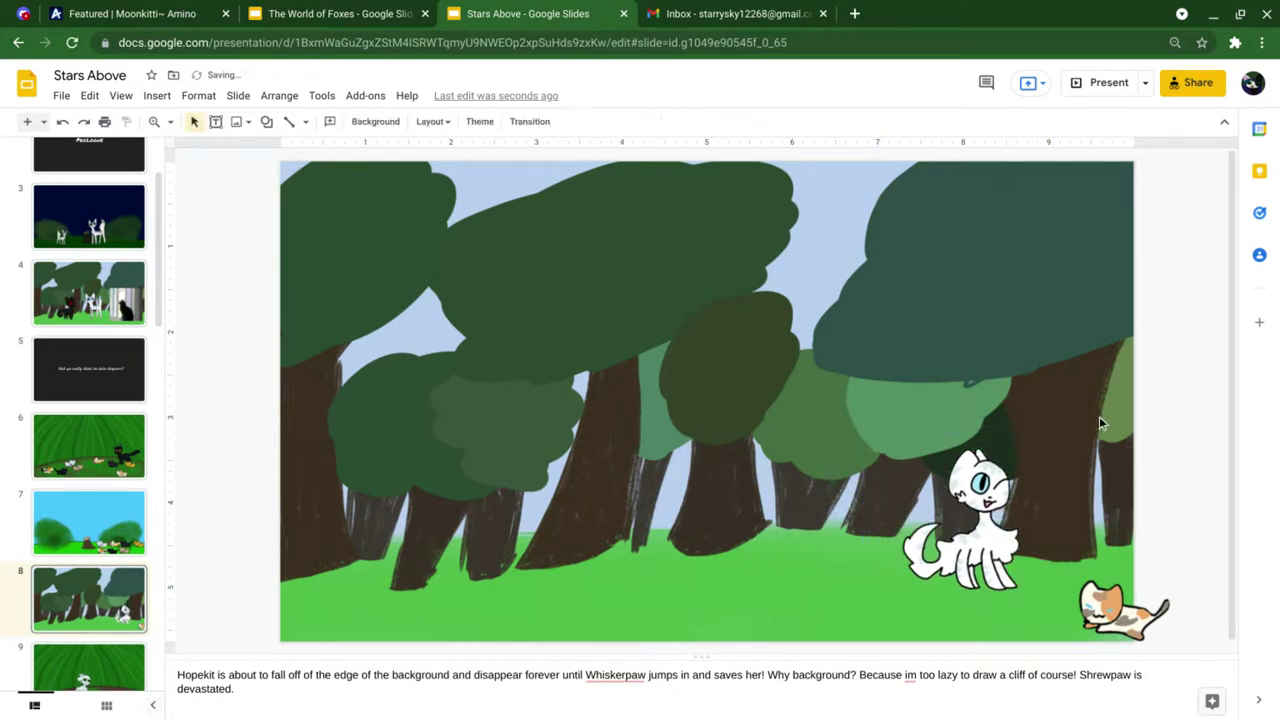
# - Move the patched kit to safety on the white cat's left side and the white cat to the slide's lower-right corner
pyautogui.click(1102, 612)
pyautogui.moveTo(1102, 612); pyautogui.dragTo(850, 583)
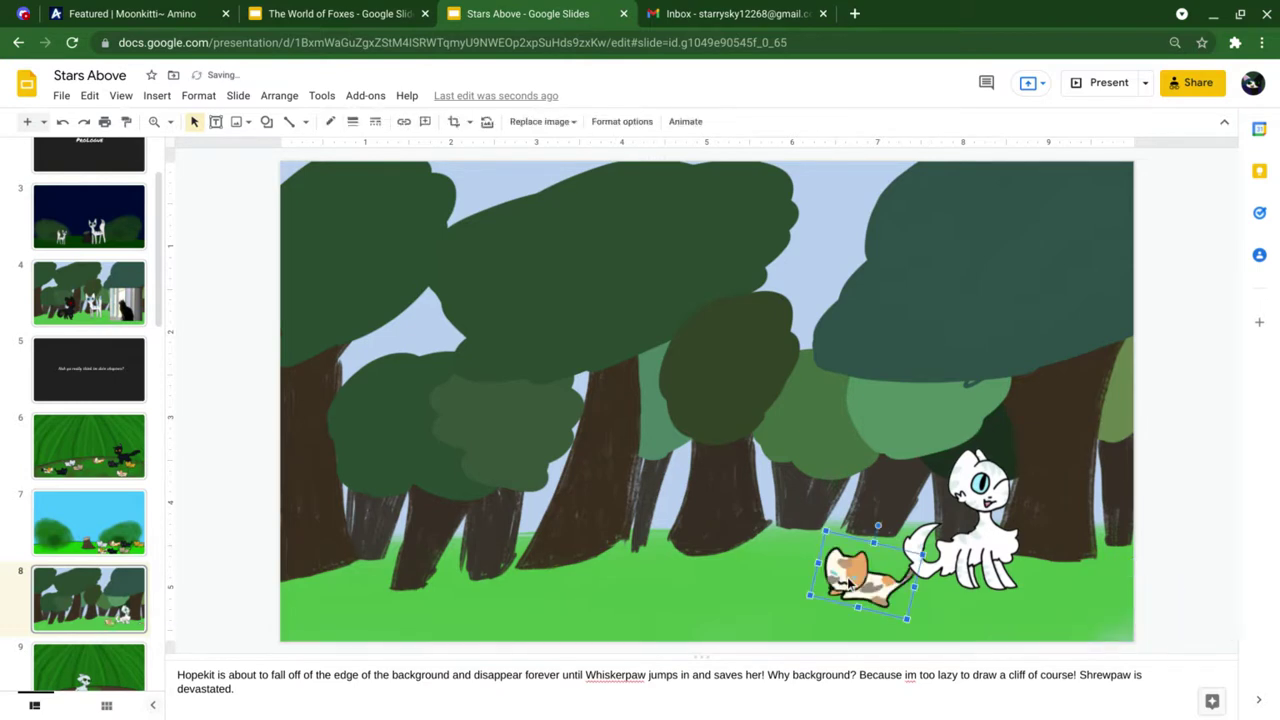
pyautogui.click(973, 517)
pyautogui.moveTo(973, 517); pyautogui.dragTo(1086, 566)
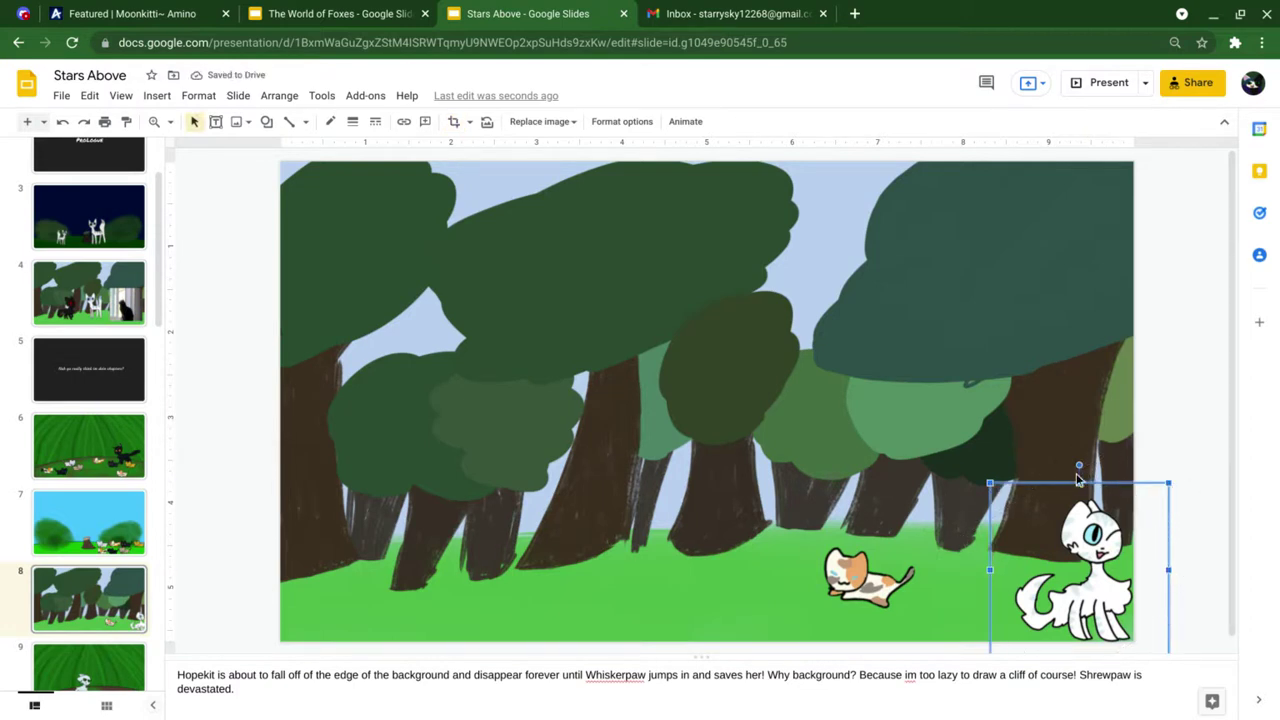
# - Rotate the white cat clockwise as if tumbling and move it off the slide past the lower-right corner
pyautogui.moveTo(1080, 465); pyautogui.dragTo(1128, 494)
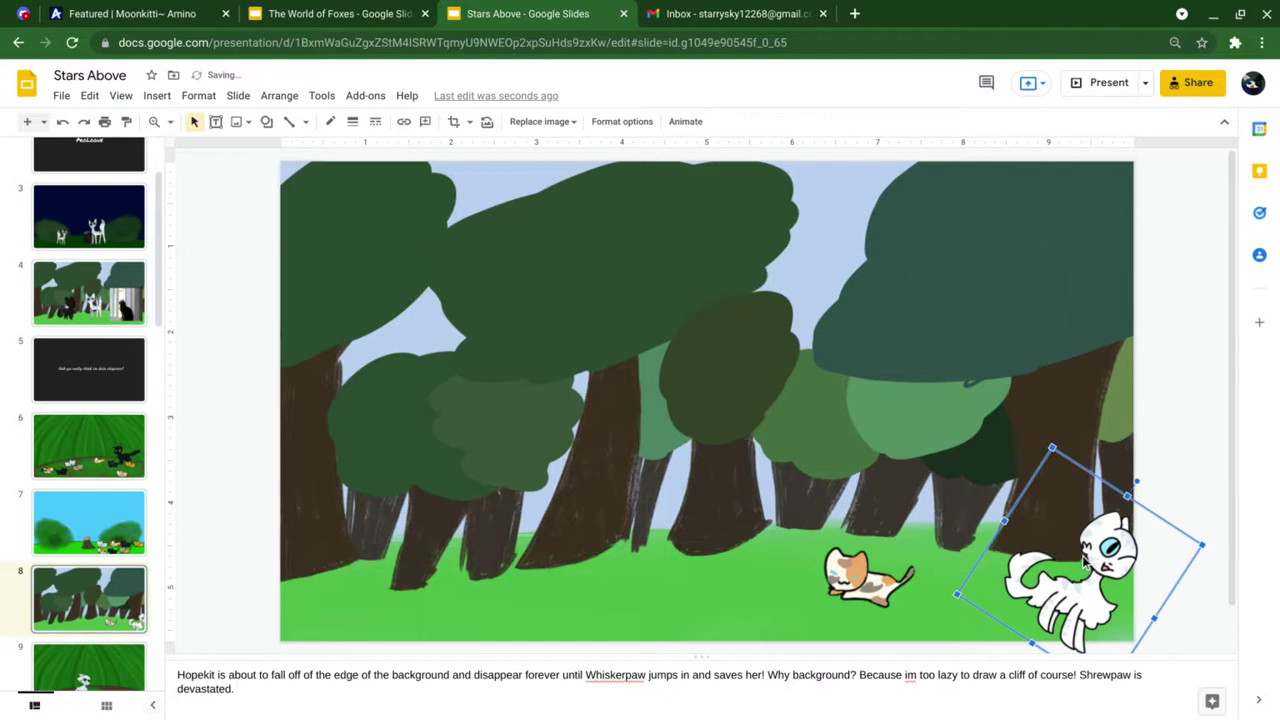
pyautogui.moveTo(1085, 562); pyautogui.dragTo(1125, 567)
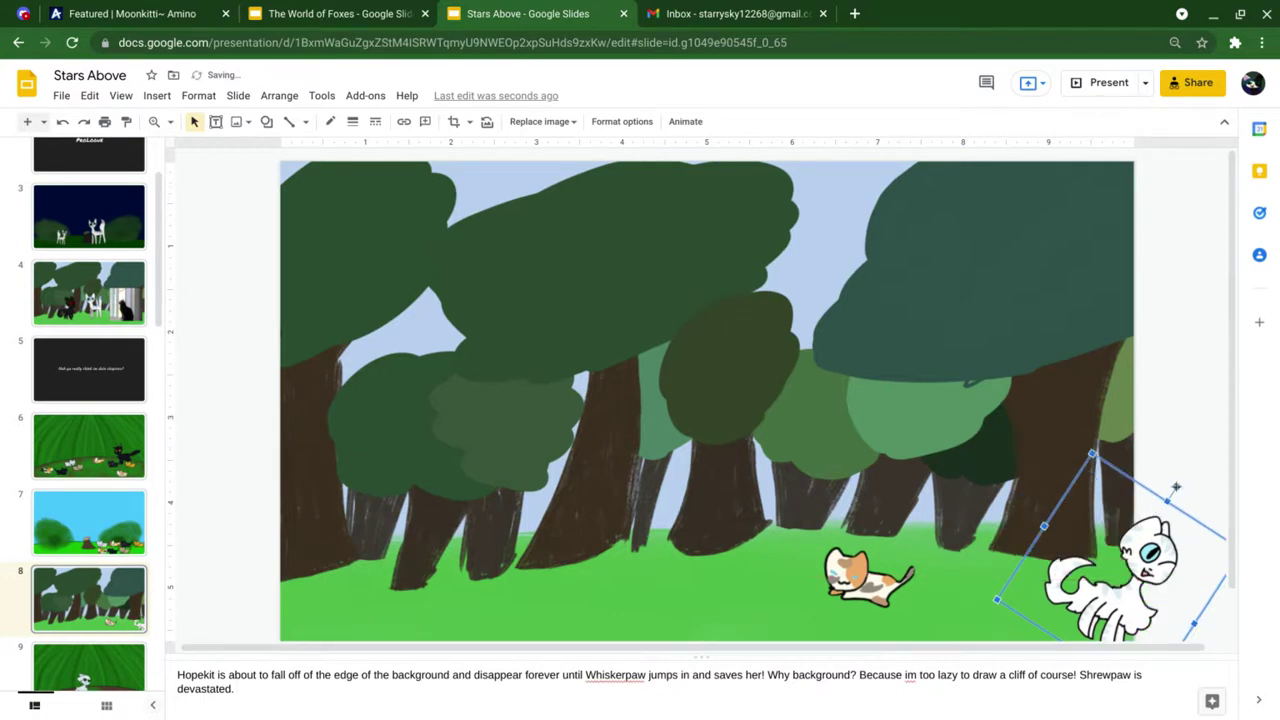
pyautogui.moveTo(1177, 488); pyautogui.dragTo(1192, 596)
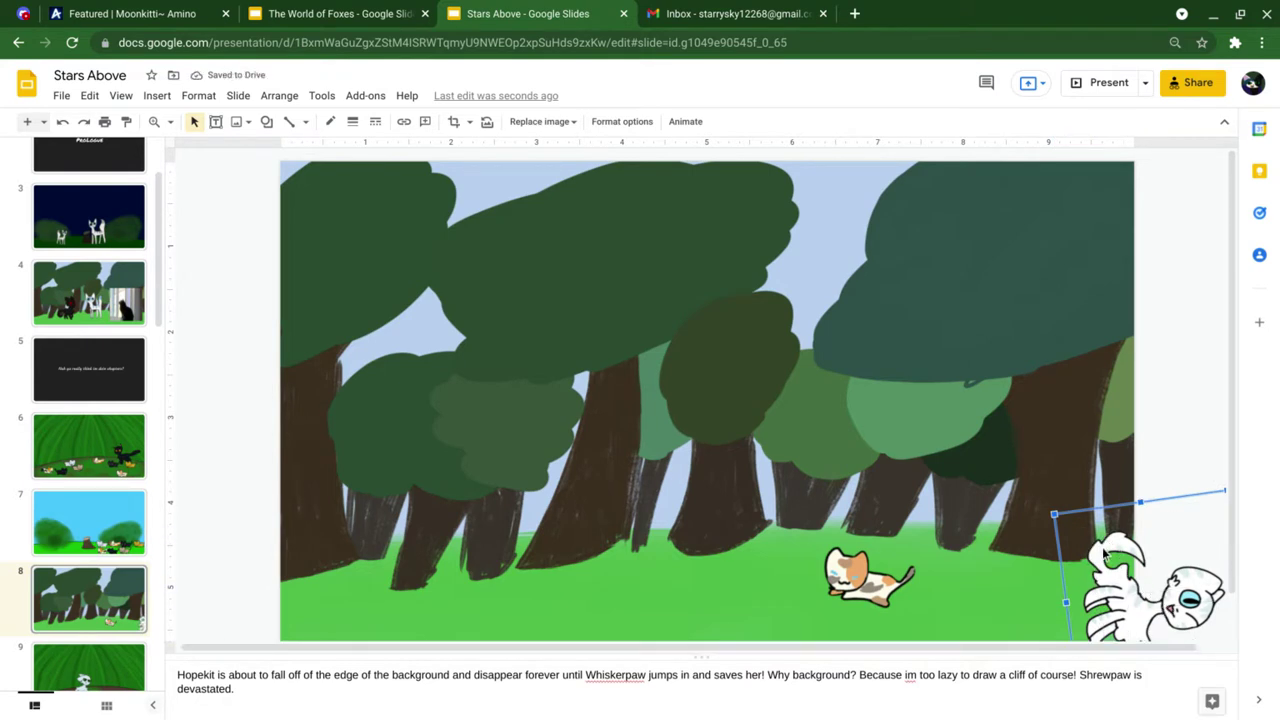
pyautogui.moveTo(1104, 556); pyautogui.dragTo(1217, 633)
pyautogui.click(1163, 493)
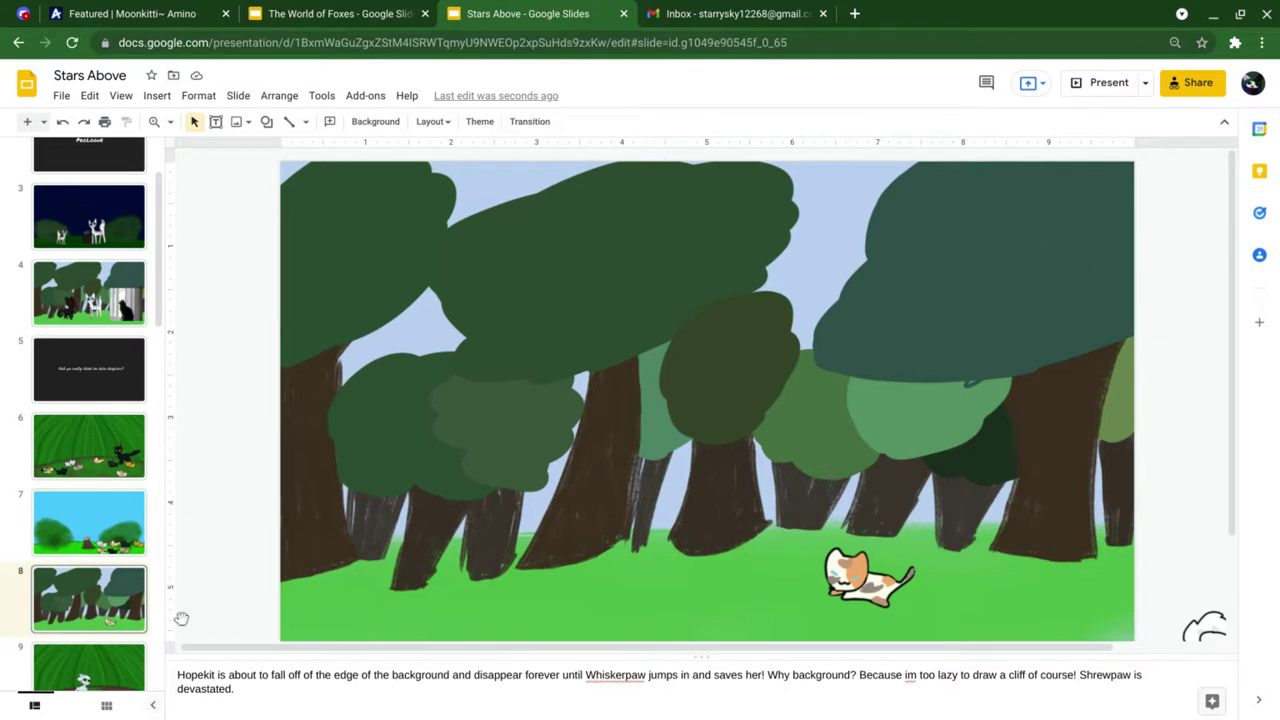
# - On slide 9, nudge the pale green-eyed cat slightly upward
pyautogui.scroll(-3, 160, 305)
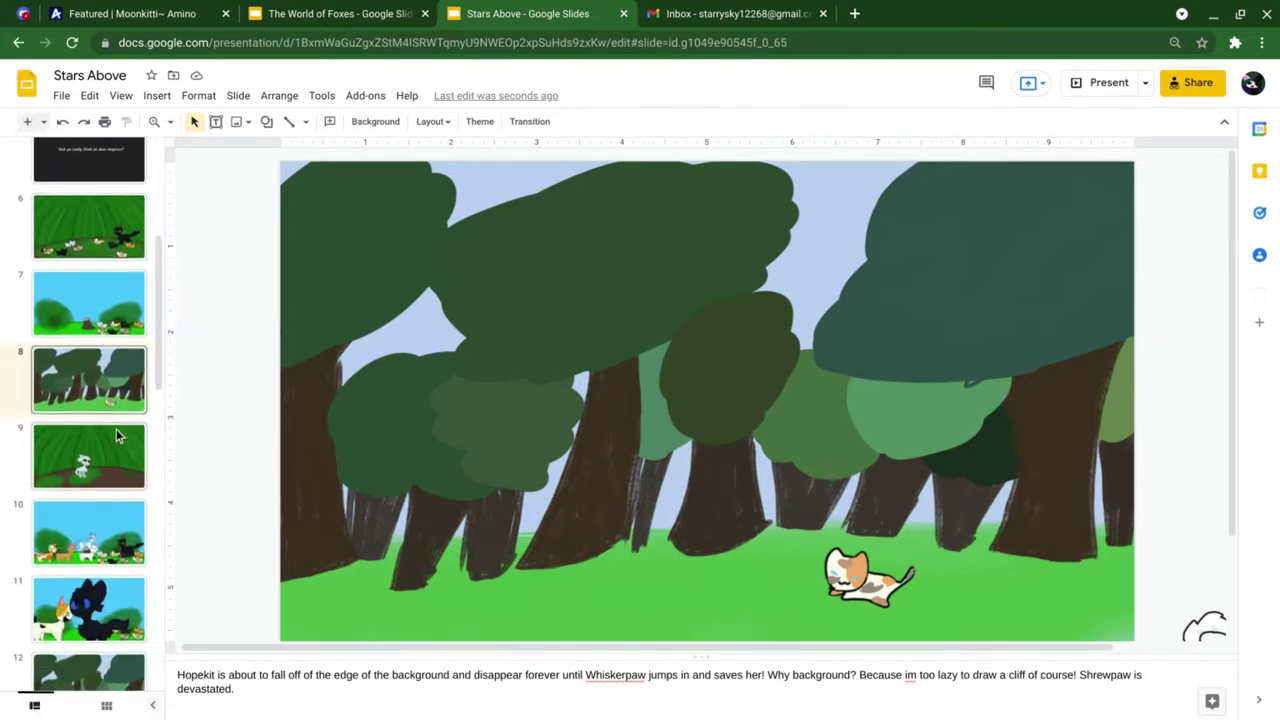
pyautogui.click(116, 436)
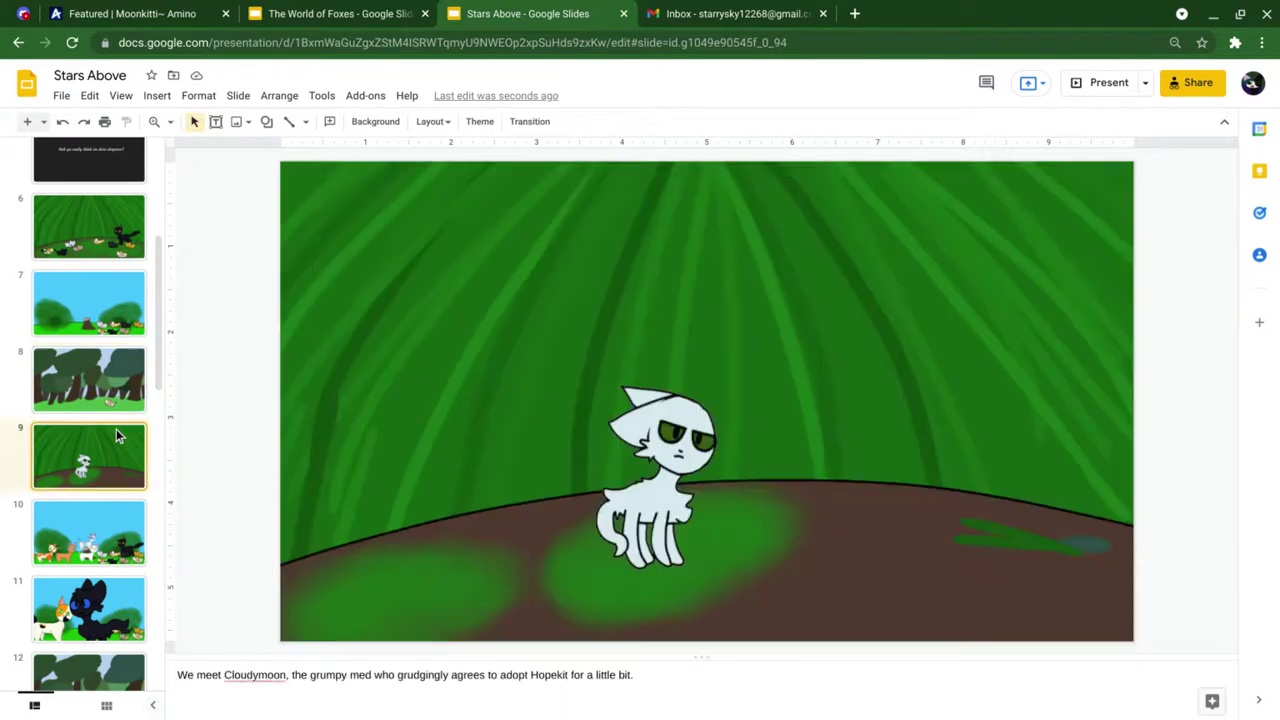
pyautogui.click(654, 517)
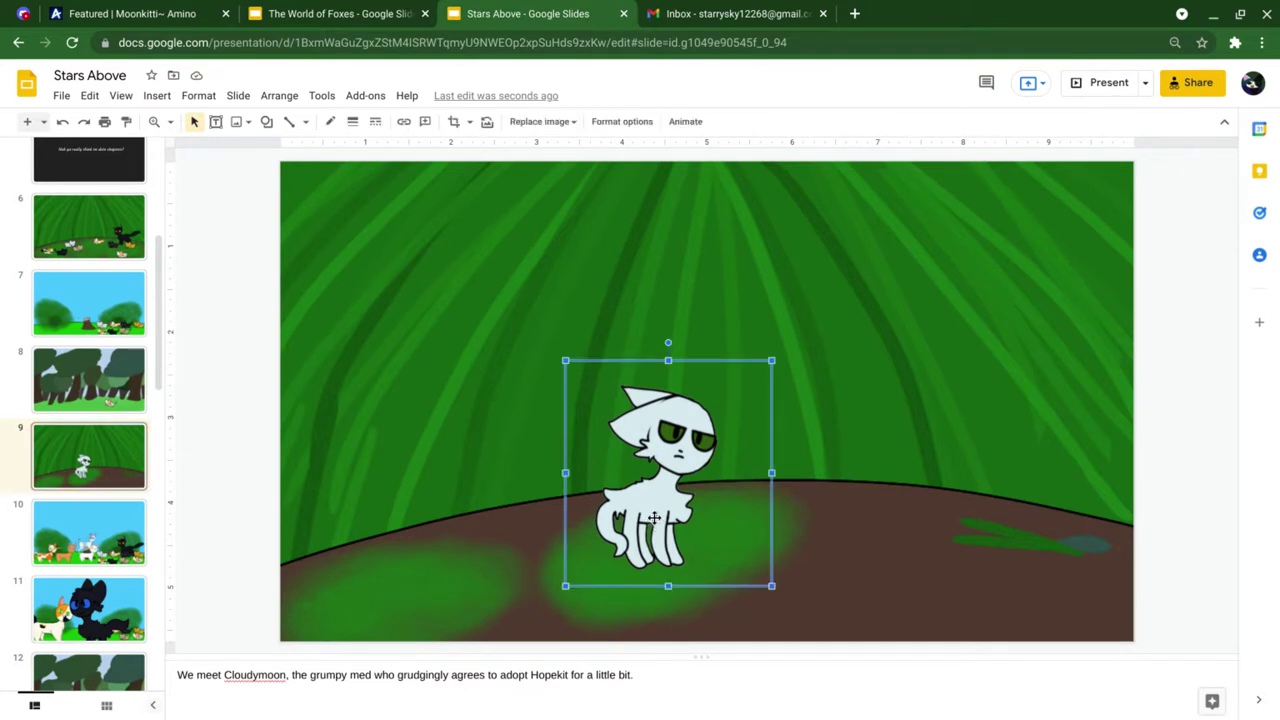
pyautogui.press('Up')
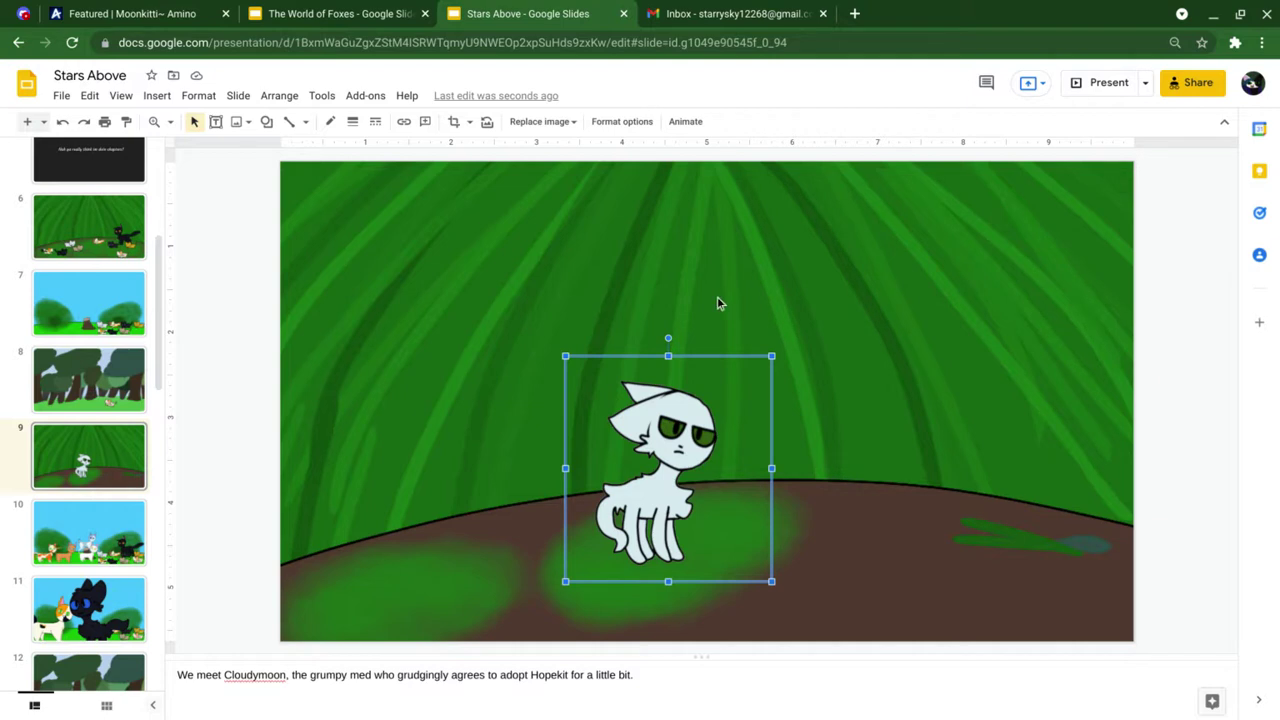
pyautogui.click(287, 372)
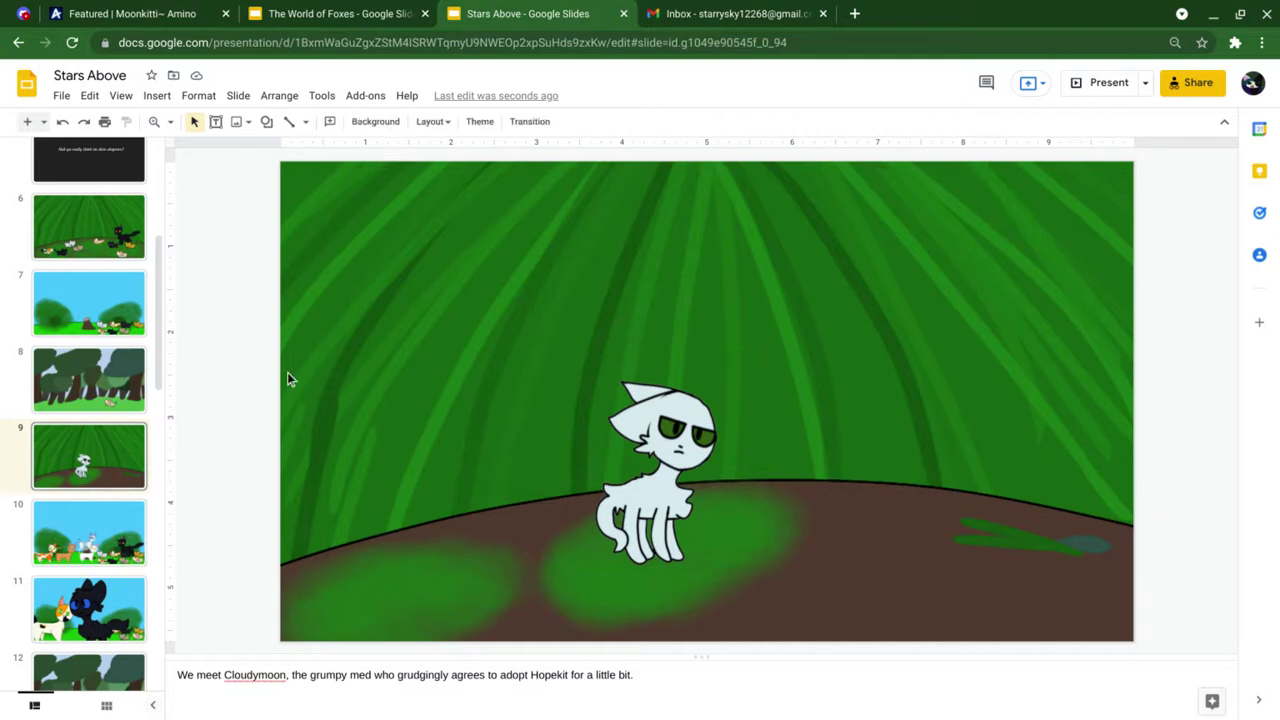
# - Go to slide 10 and single out the patched kit at the lower right and the grey-and-white cat on the stump
pyautogui.click(108, 517)
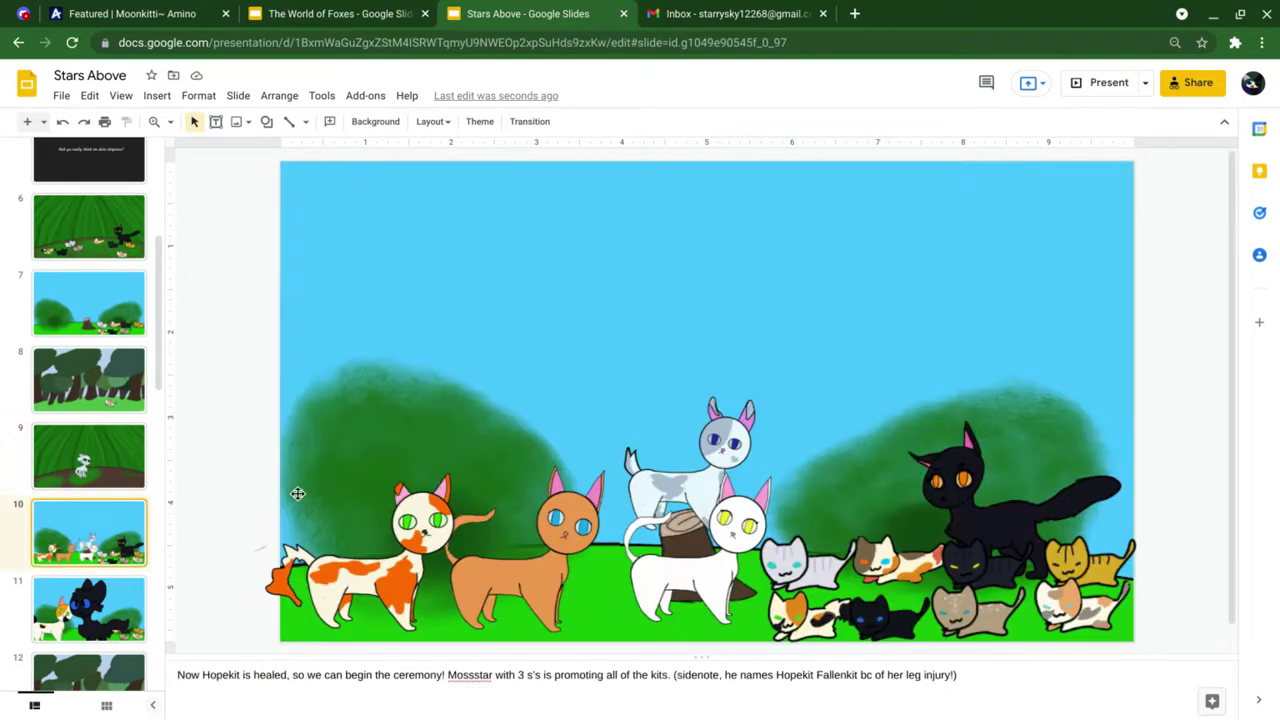
pyautogui.click(1087, 613)
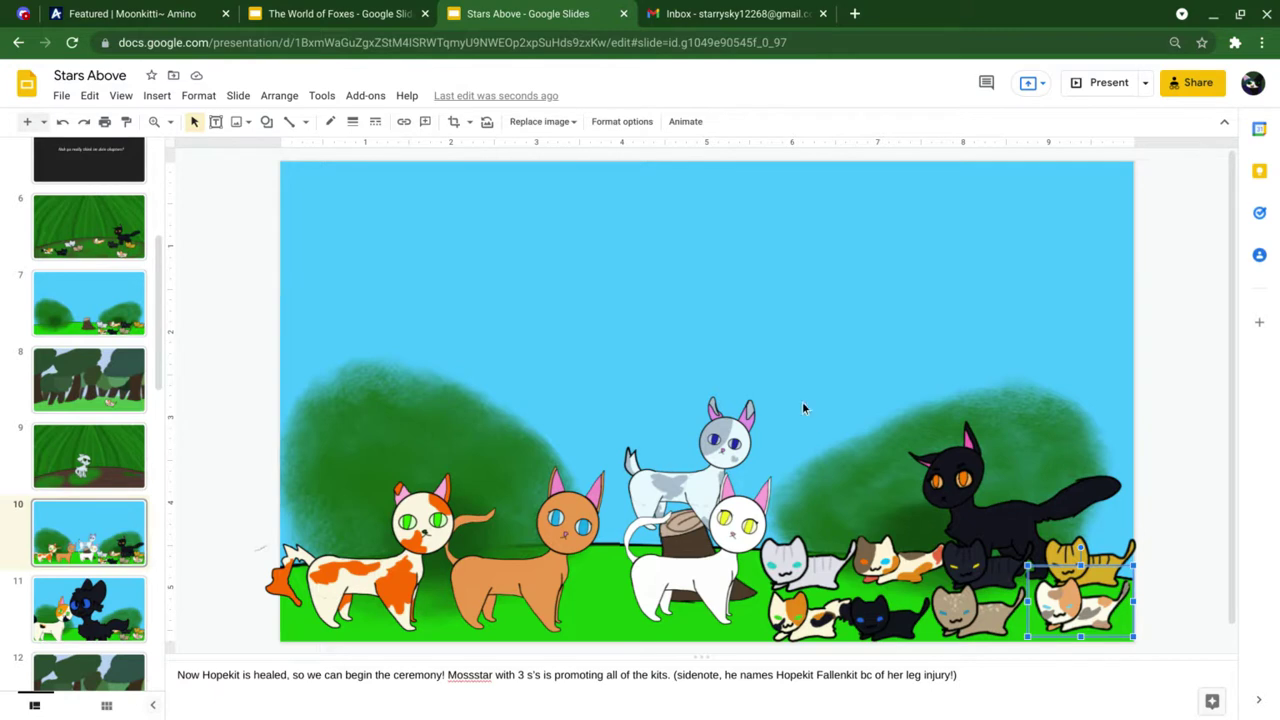
pyautogui.click(665, 303)
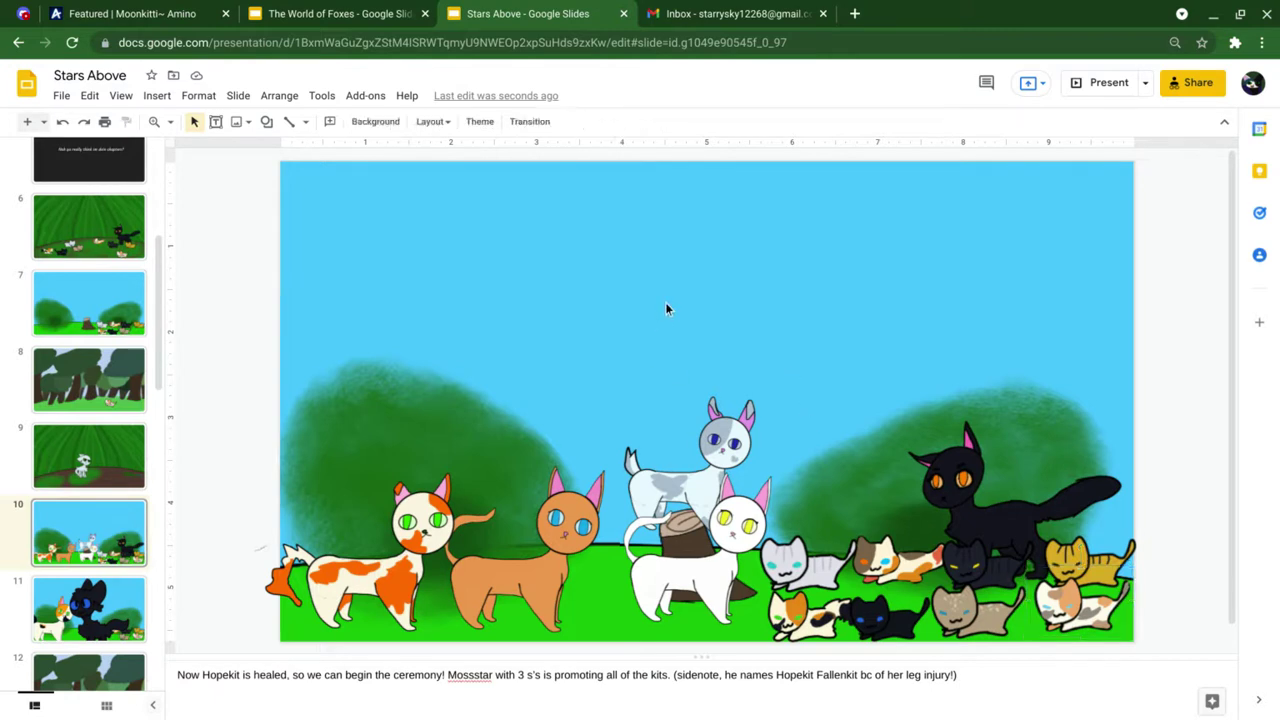
pyautogui.click(719, 453)
pyautogui.click(702, 428)
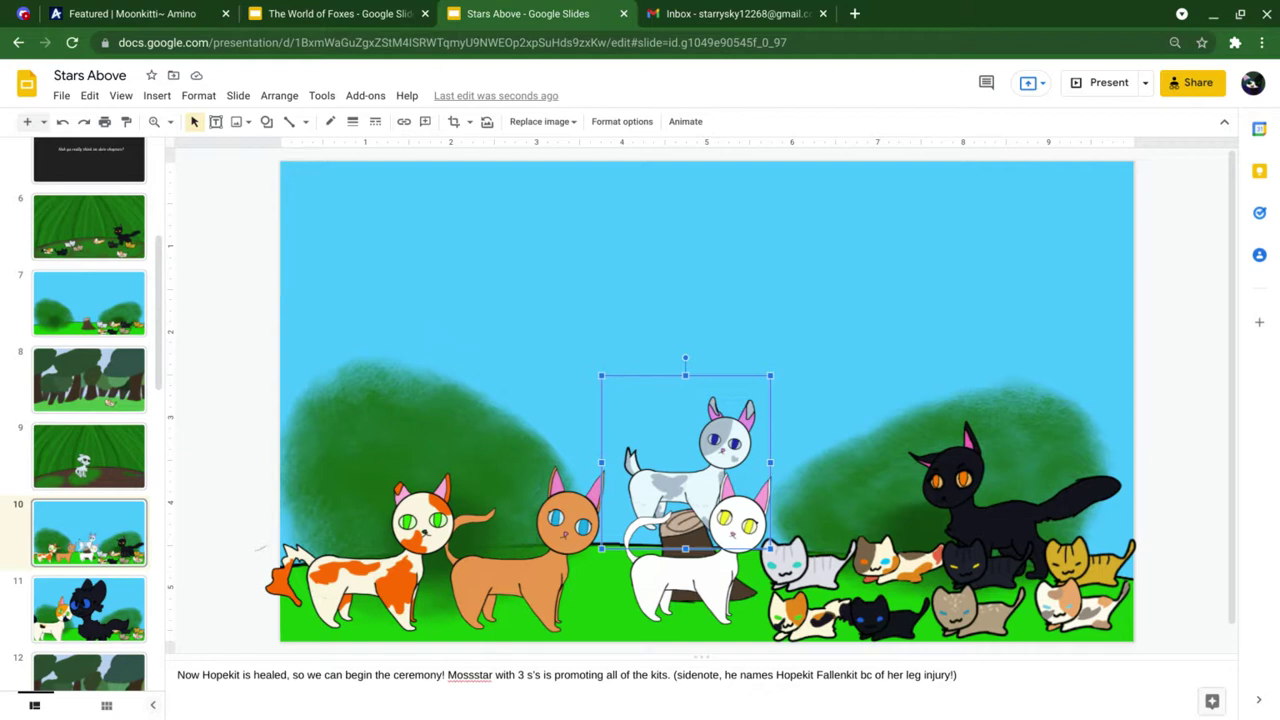
# - Point out the patched kit at slide 10's lower right and the calico cat on slide 11
pyautogui.click(1085, 628)
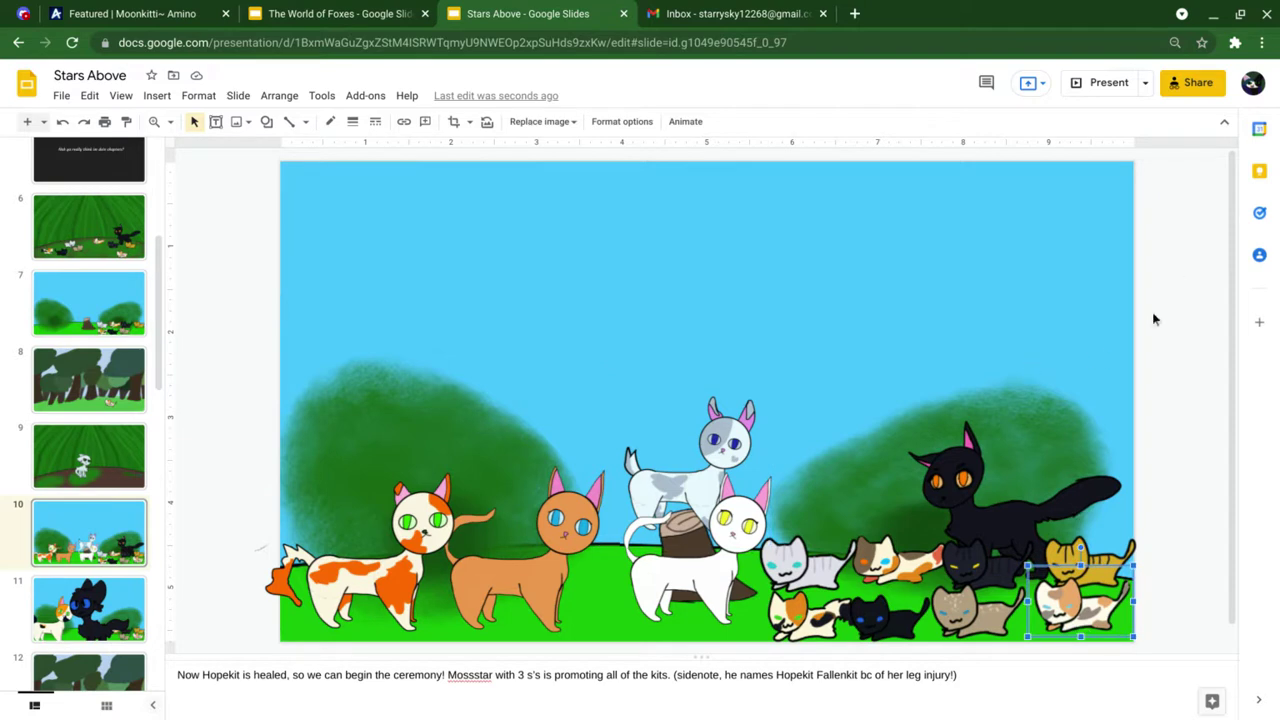
pyautogui.click(1088, 315)
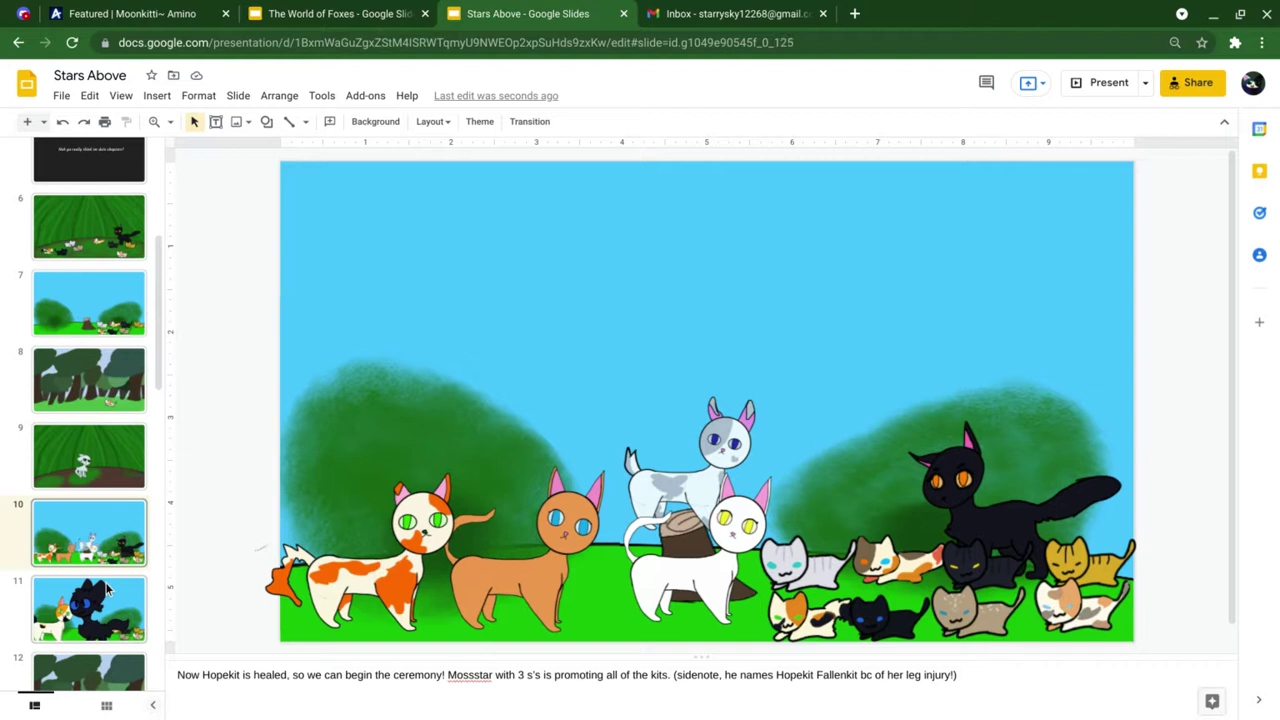
pyautogui.click(108, 591)
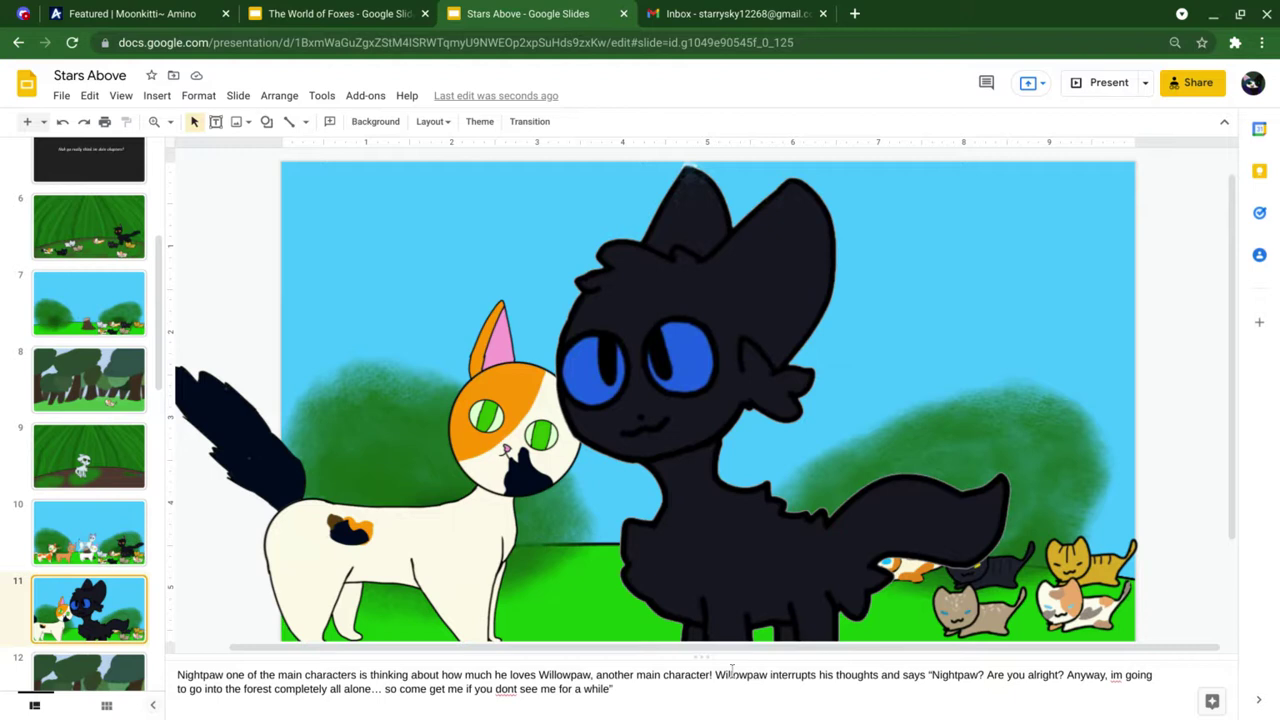
pyautogui.click(401, 555)
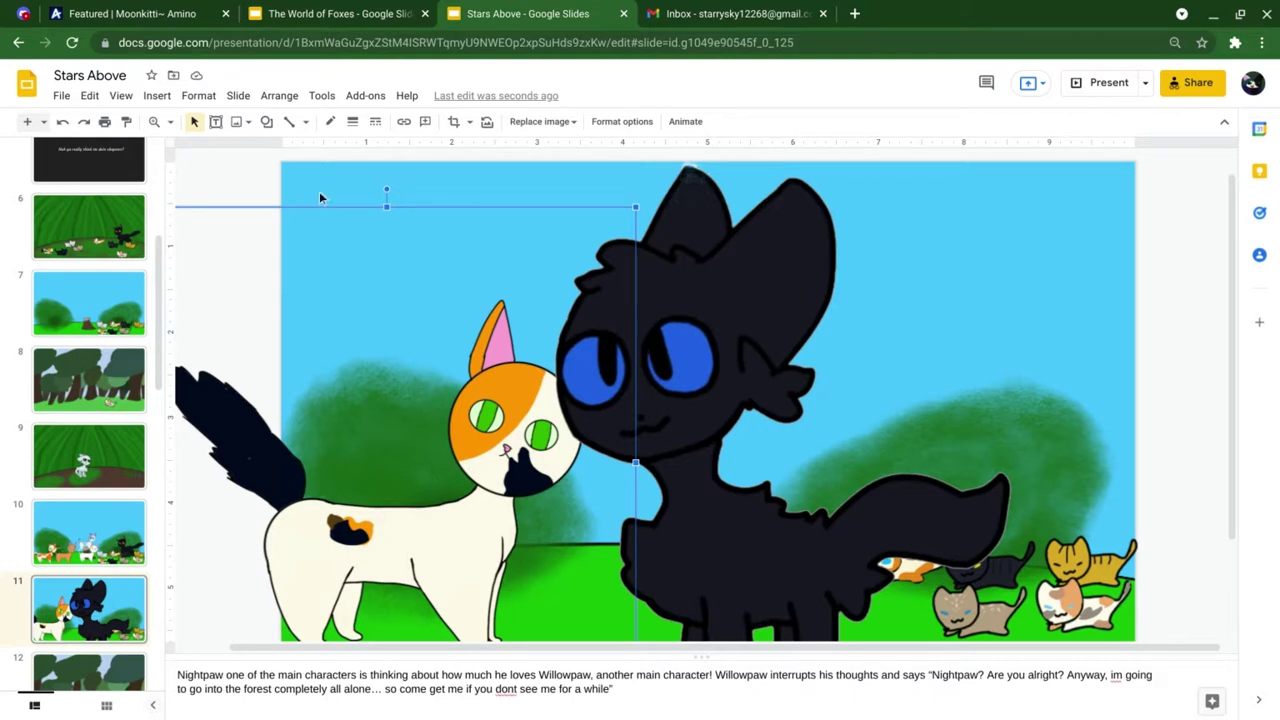
pyautogui.click(344, 184)
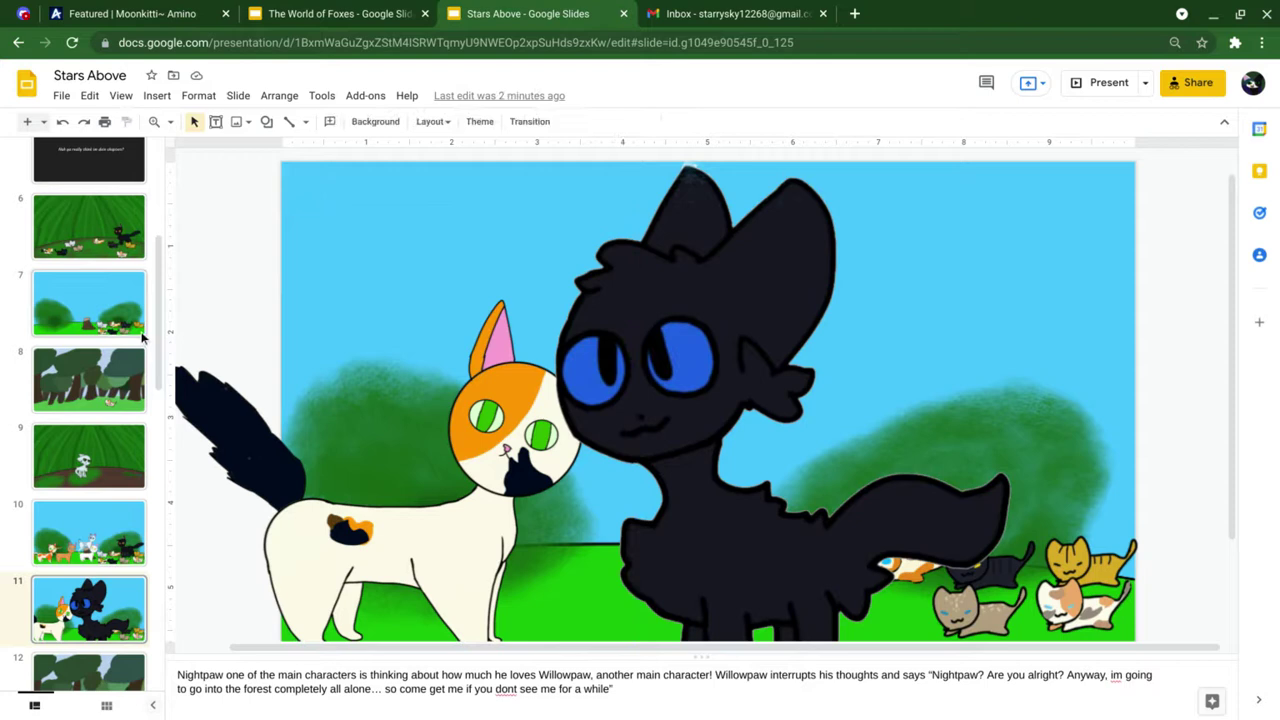
# - View slide 12 and go on to slide 13 to point out the cherries at the pale cat's feet
pyautogui.moveTo(155, 334); pyautogui.dragTo(145, 393)
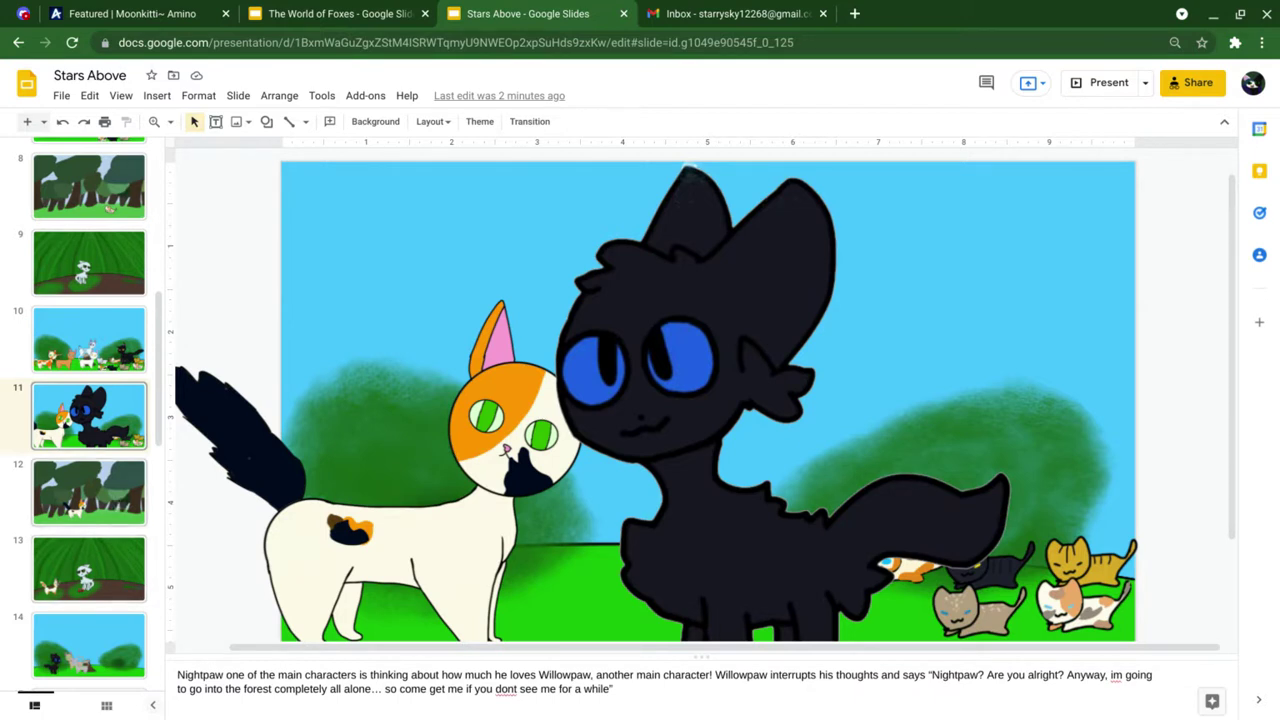
pyautogui.click(118, 505)
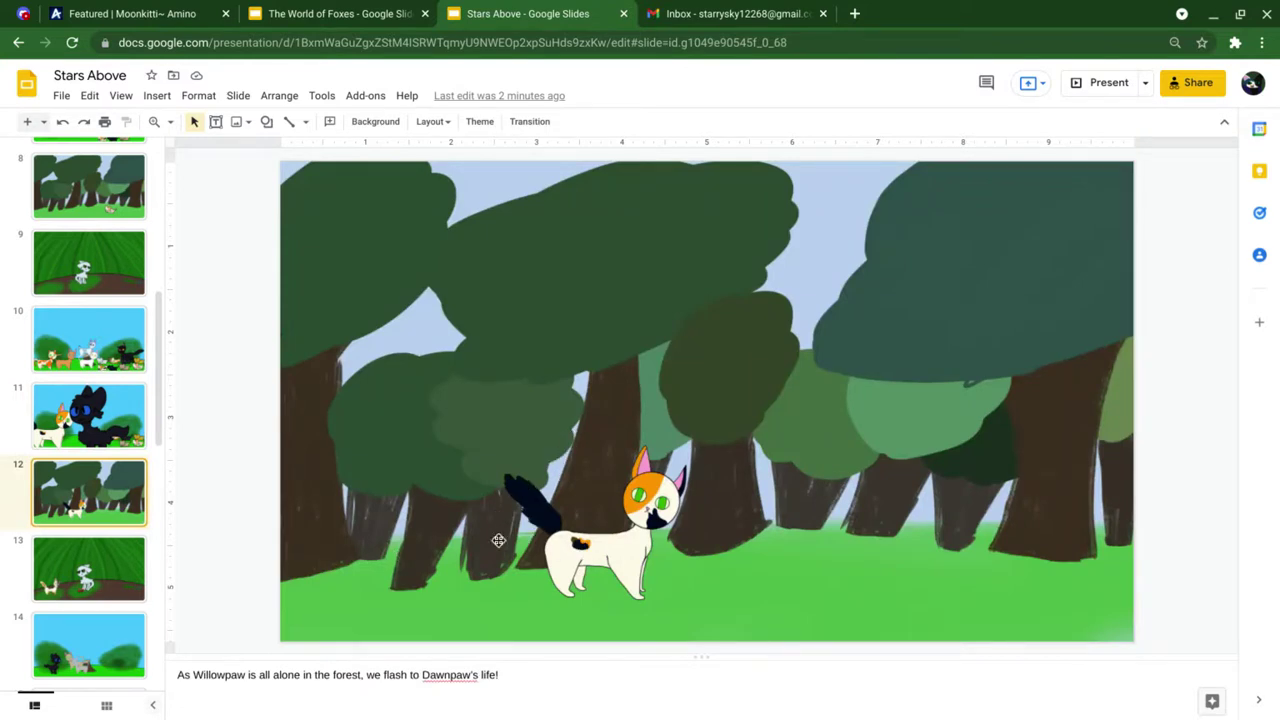
pyautogui.click(75, 558)
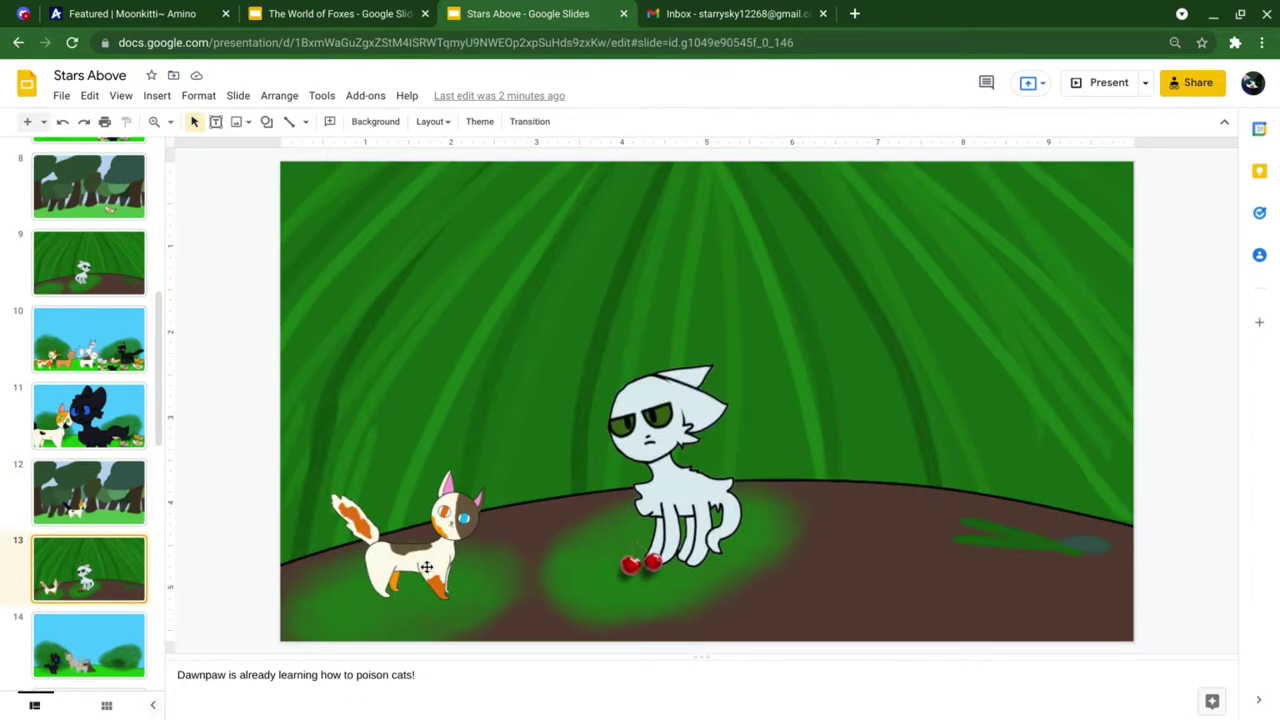
pyautogui.click(632, 562)
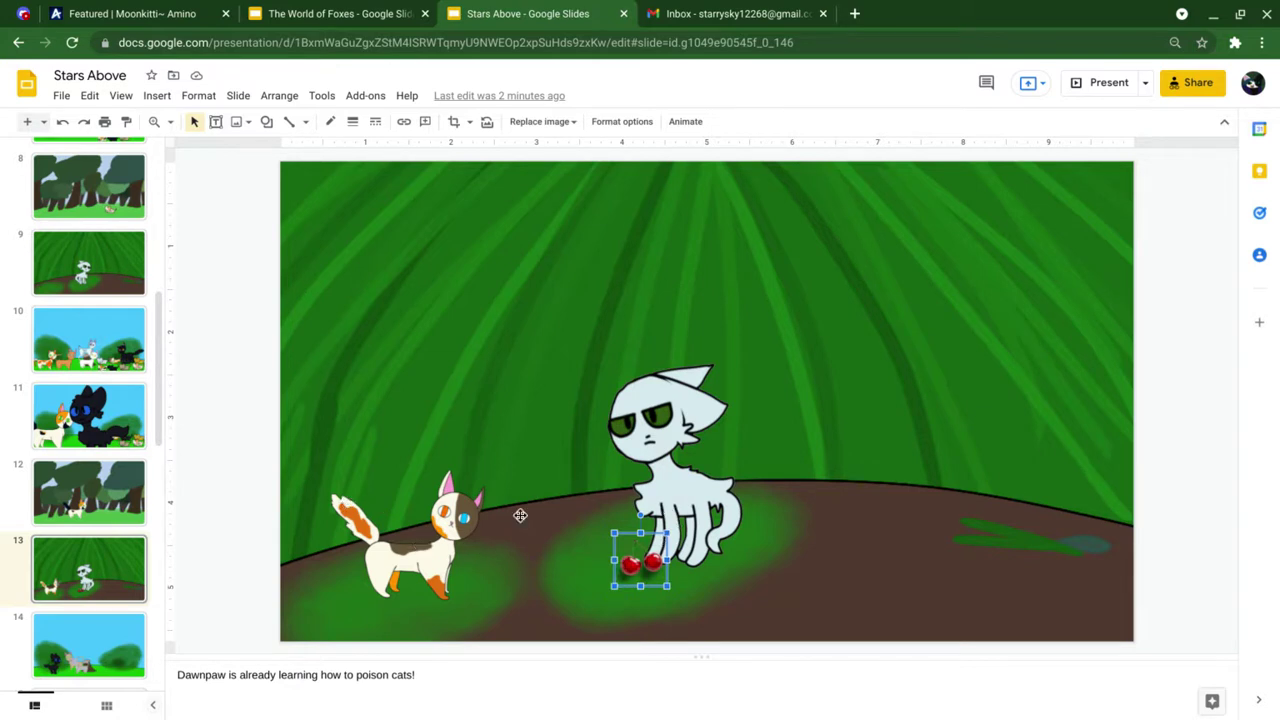
pyautogui.click(590, 304)
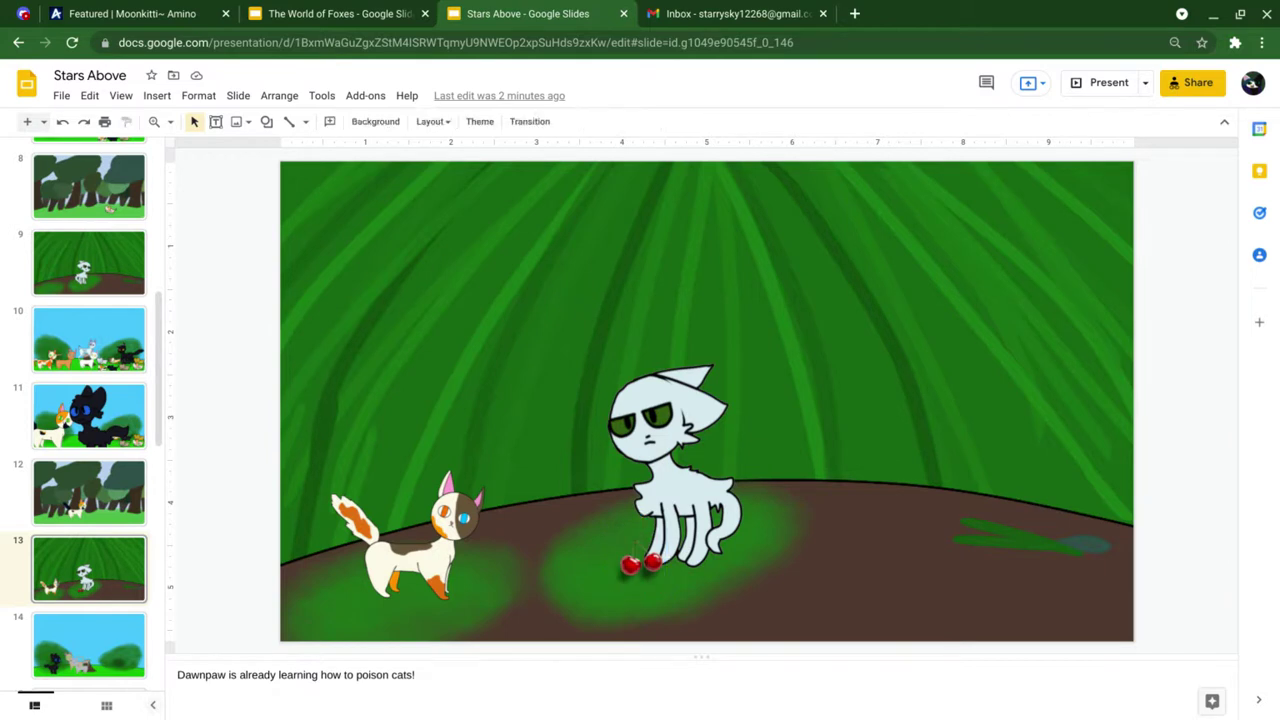
# - Go to slide 14 and point out the tan cat and the grey striped cat beside the stump
pyautogui.press('pagedown')
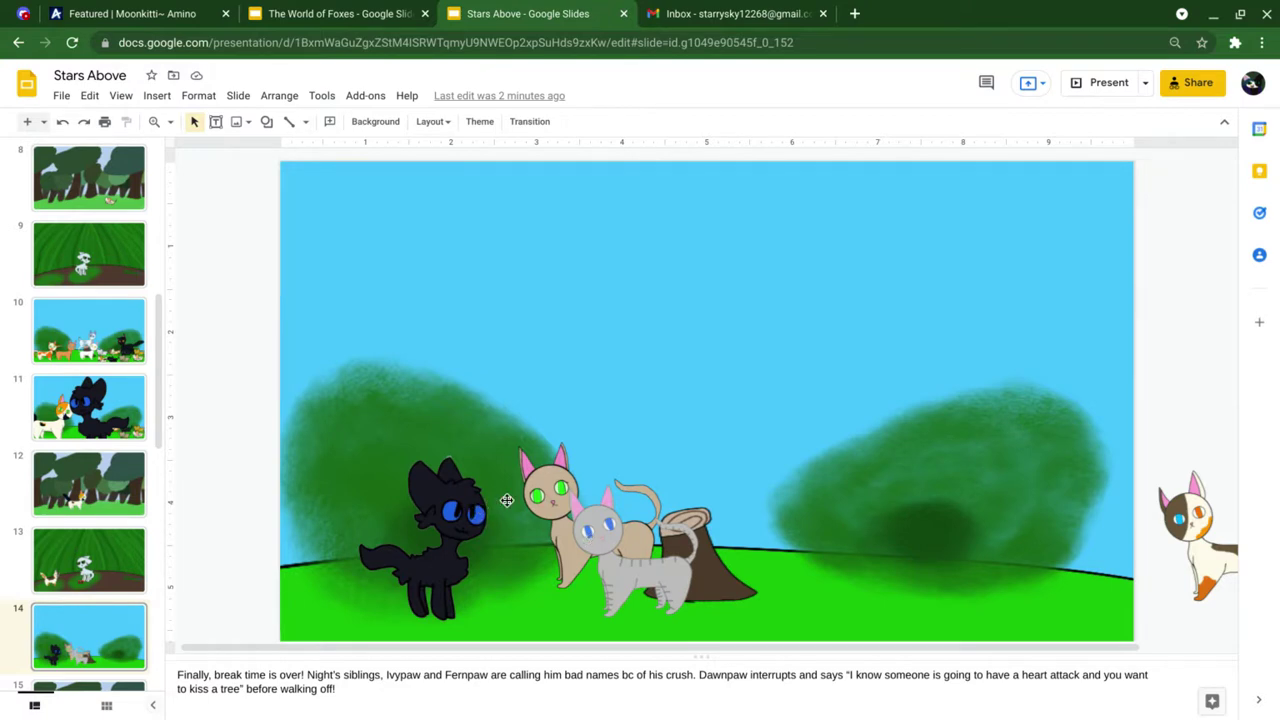
pyautogui.click(552, 484)
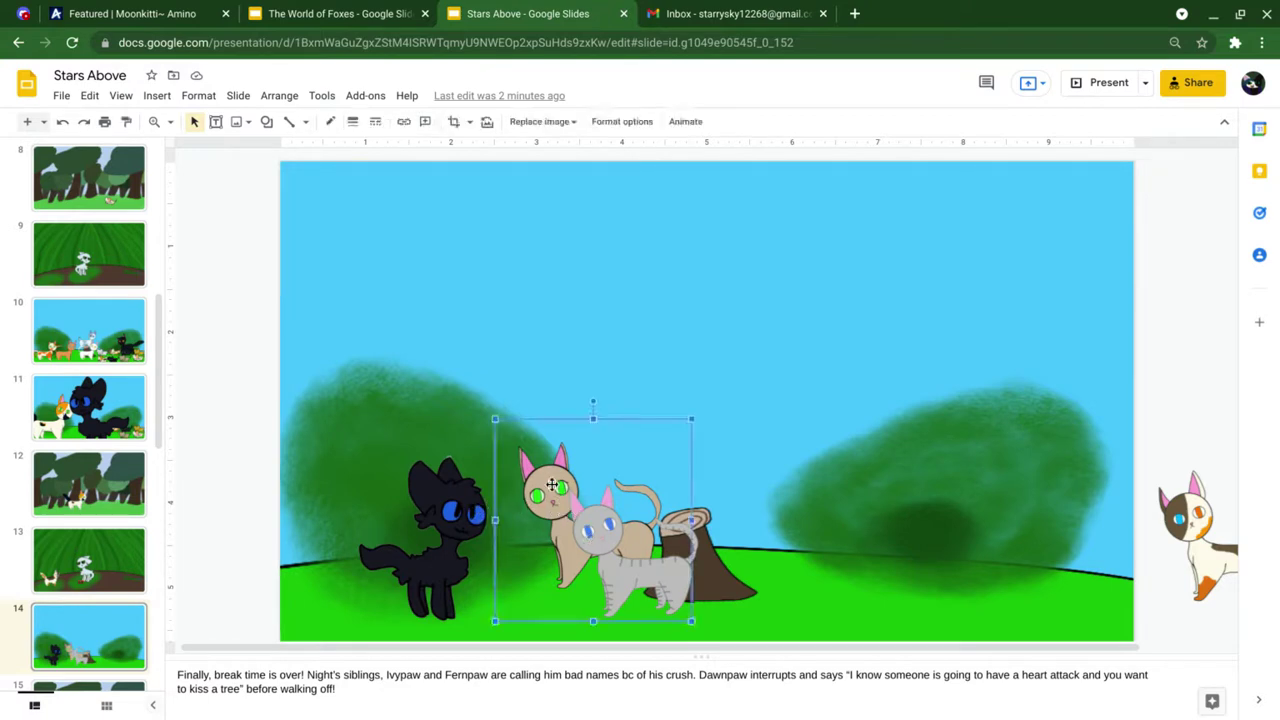
pyautogui.click(635, 567)
pyautogui.click(550, 480)
pyautogui.click(627, 554)
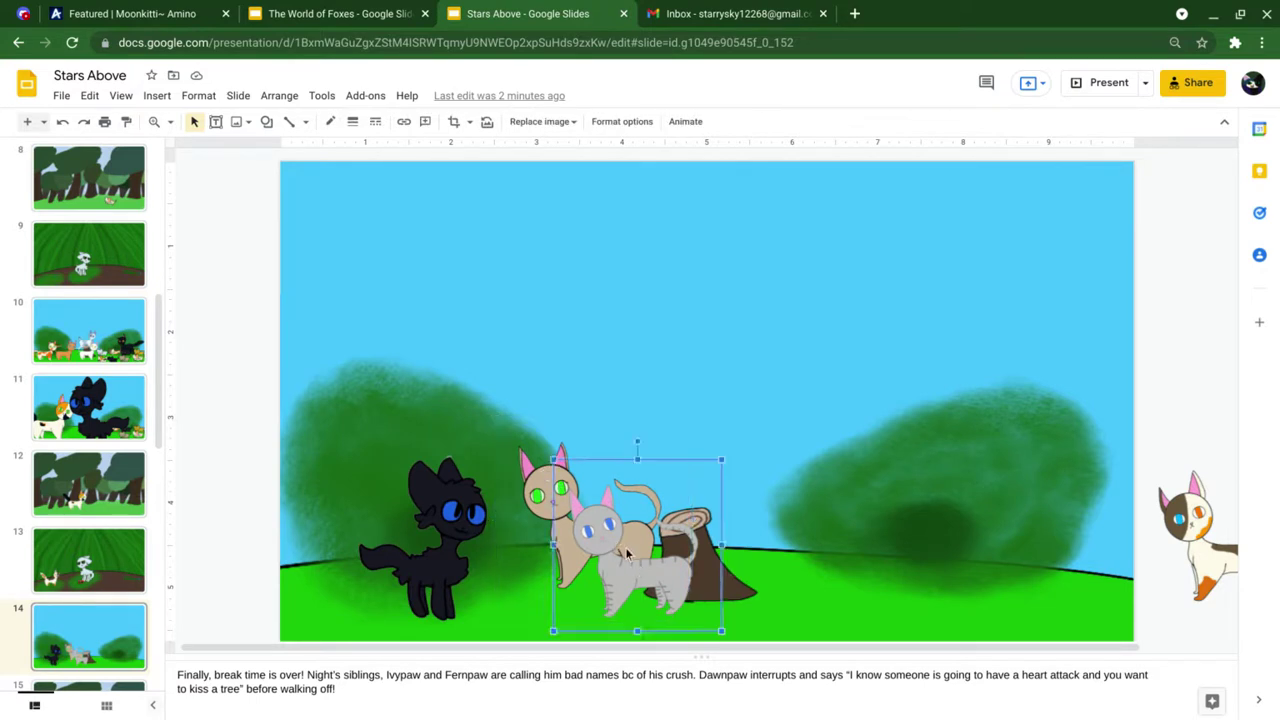
pyautogui.click(523, 377)
pyautogui.click(597, 245)
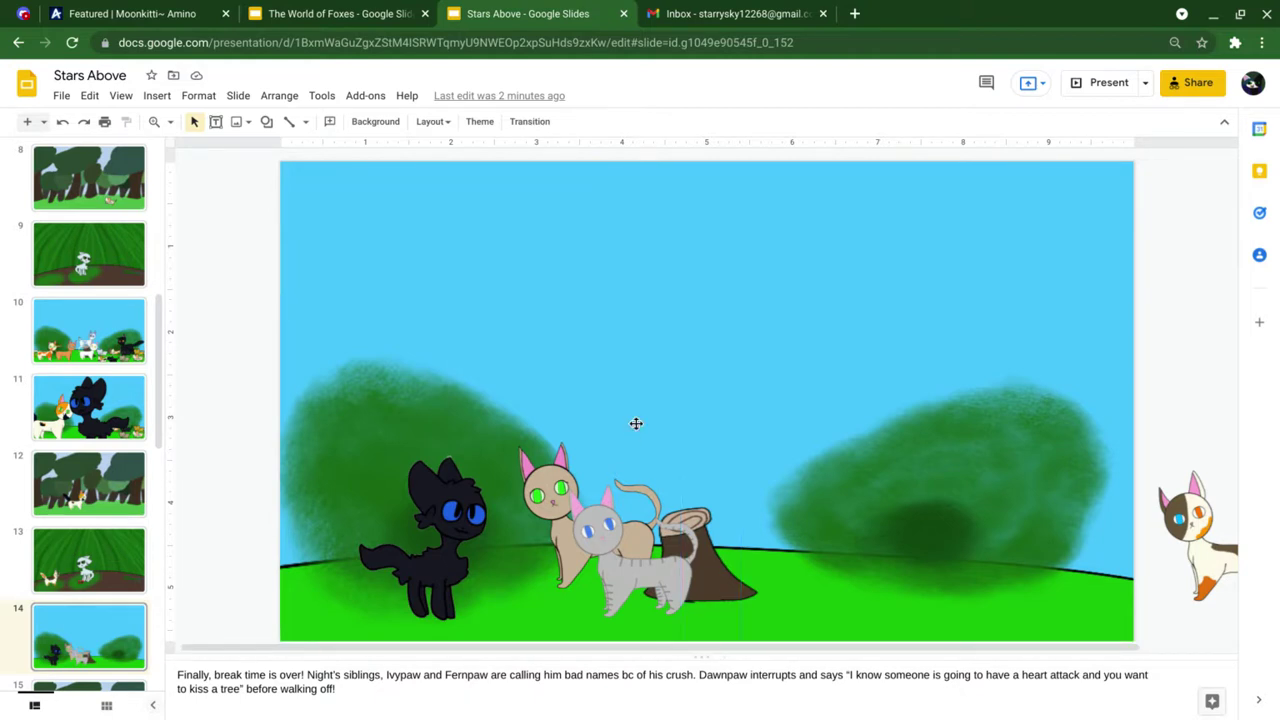
# - Move the tan cat and the grey striped cat together off the slide past its left edge
pyautogui.moveTo(651, 364); pyautogui.dragTo(737, 605)
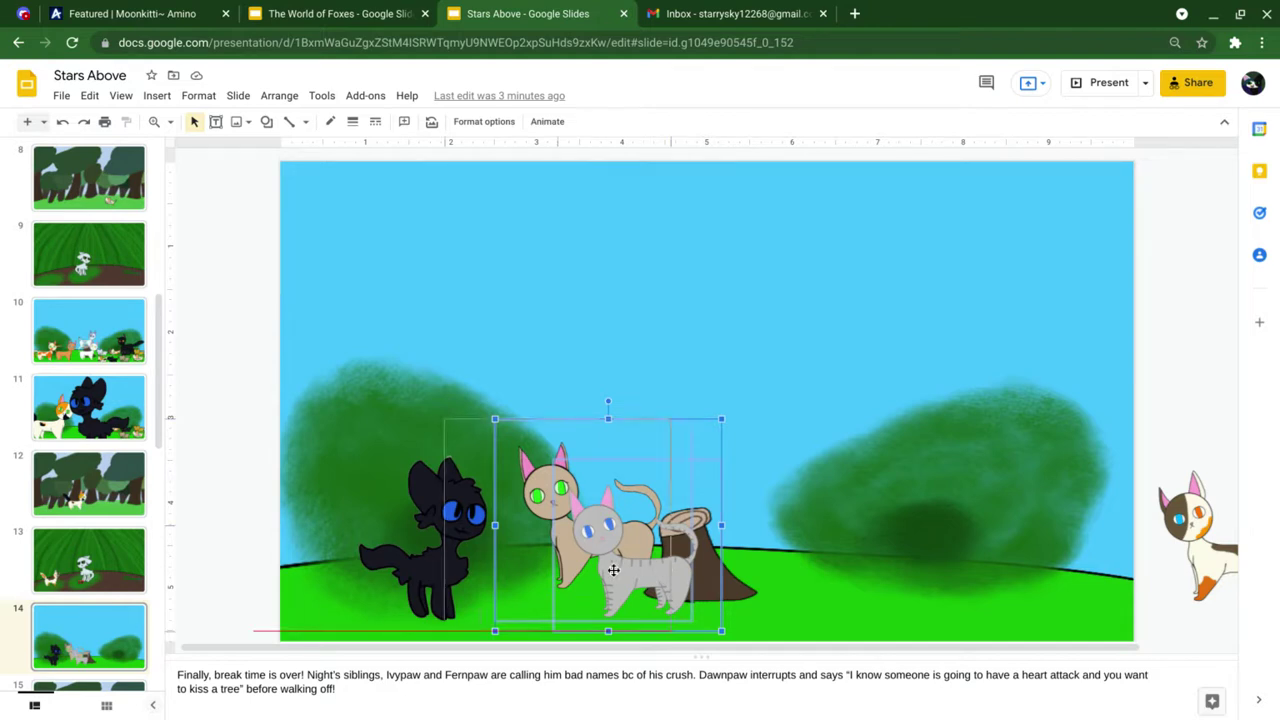
pyautogui.moveTo(663, 568); pyautogui.dragTo(180, 556)
pyautogui.click(267, 229)
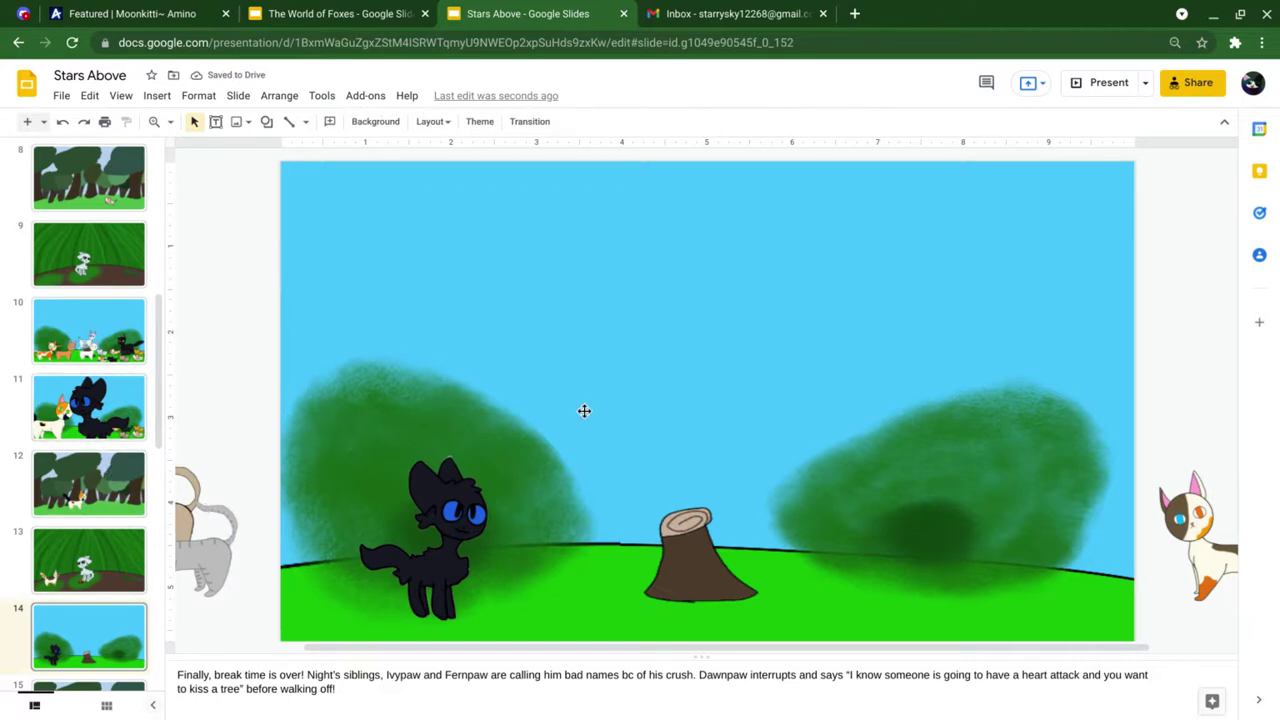
# - Bring the brown, white and orange cat over to face the black cat and move it off past the slide's left edge
pyautogui.moveTo(1199, 538); pyautogui.dragTo(558, 558)
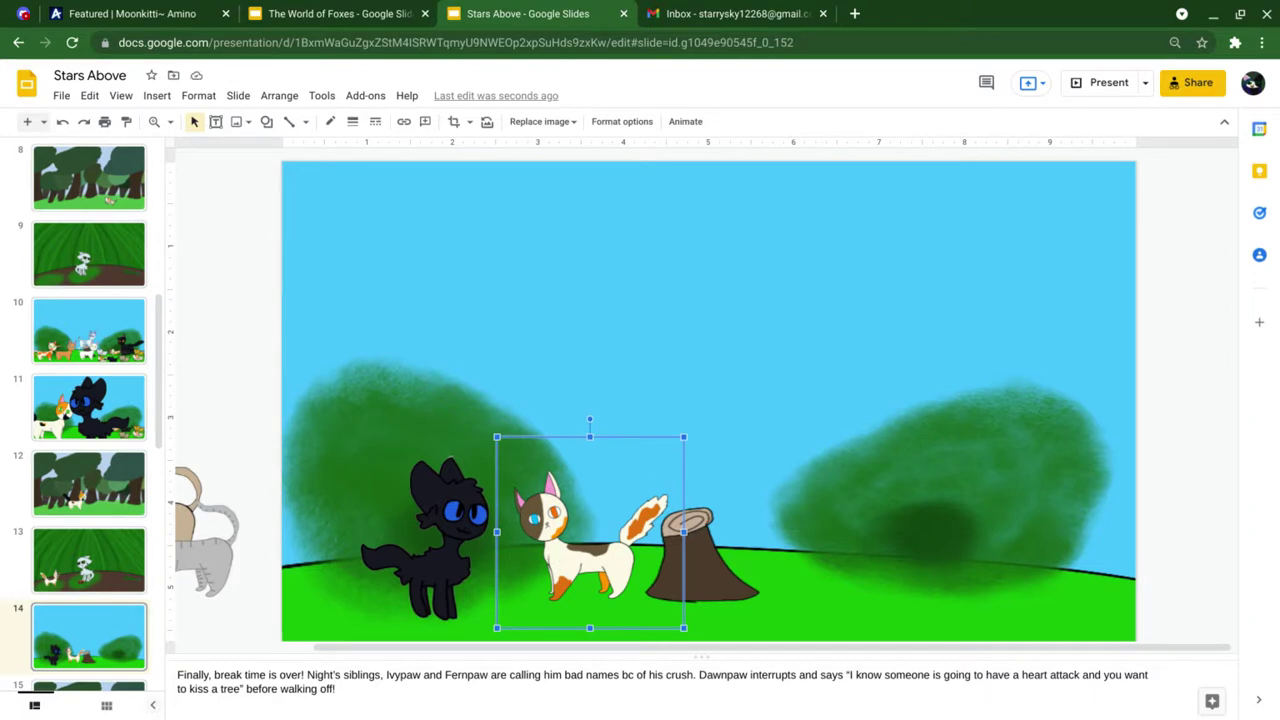
pyautogui.moveTo(558, 556); pyautogui.dragTo(238, 548)
pyautogui.click(221, 371)
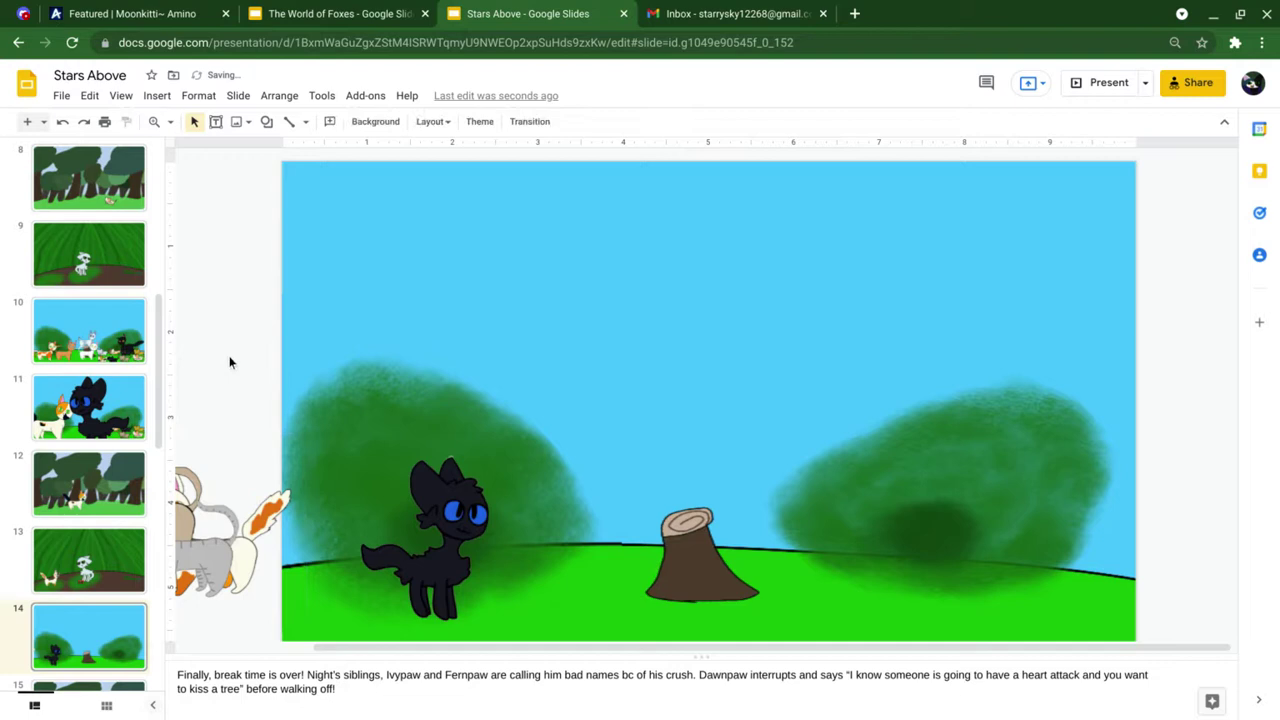
# - On slide 15, move the red-eyed black cat and the blue-striped white cat together from off the slide onto the forest's right side
pyautogui.scroll(-3, 148, 484)
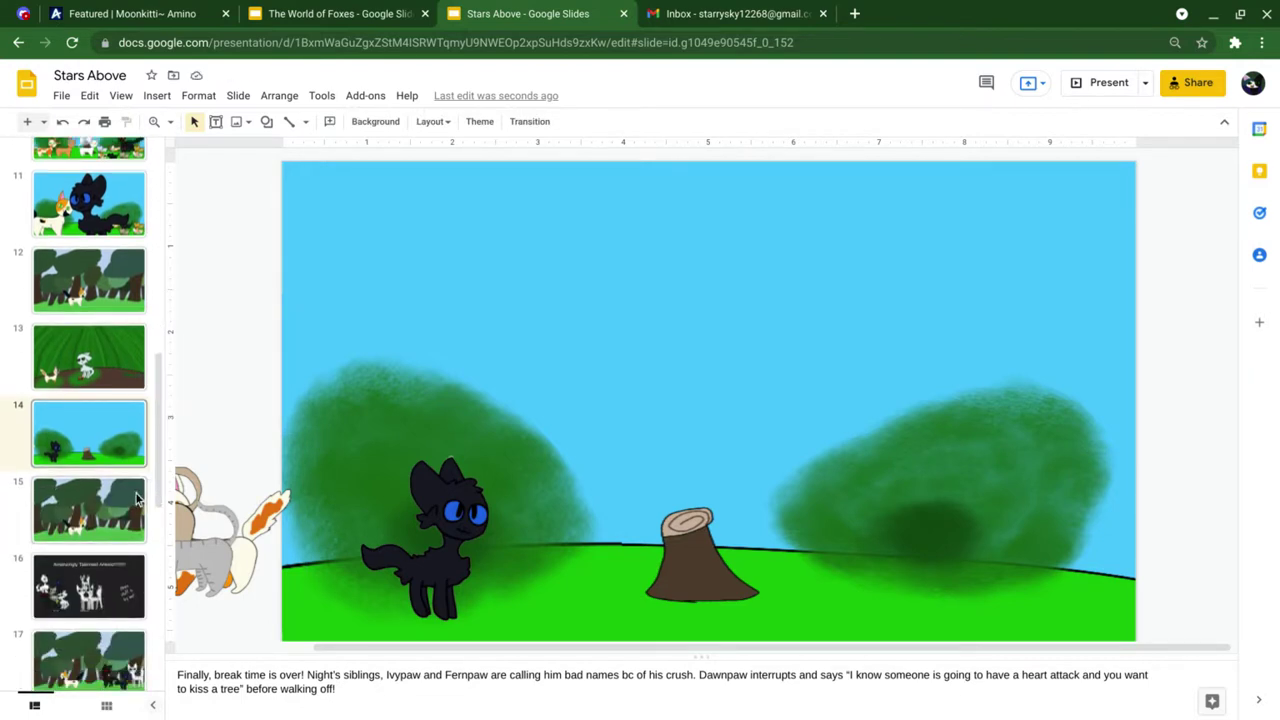
pyautogui.click(140, 498)
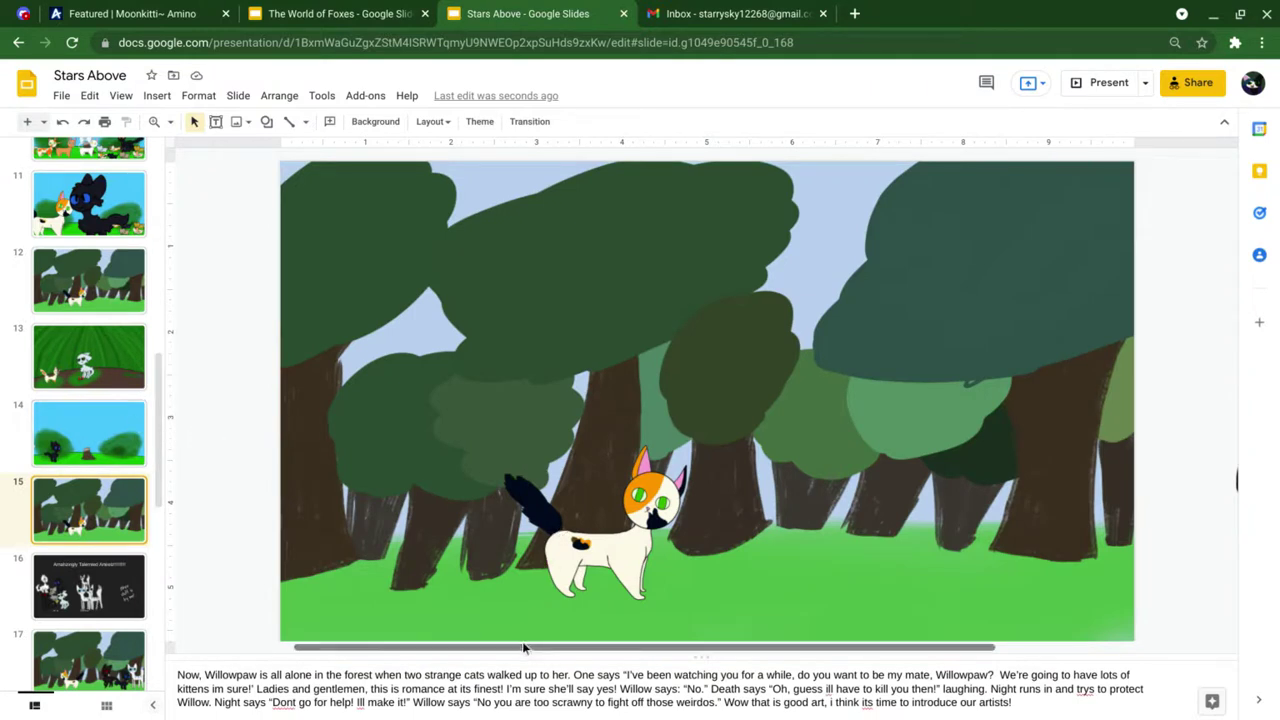
pyautogui.moveTo(522, 646); pyautogui.dragTo(756, 648)
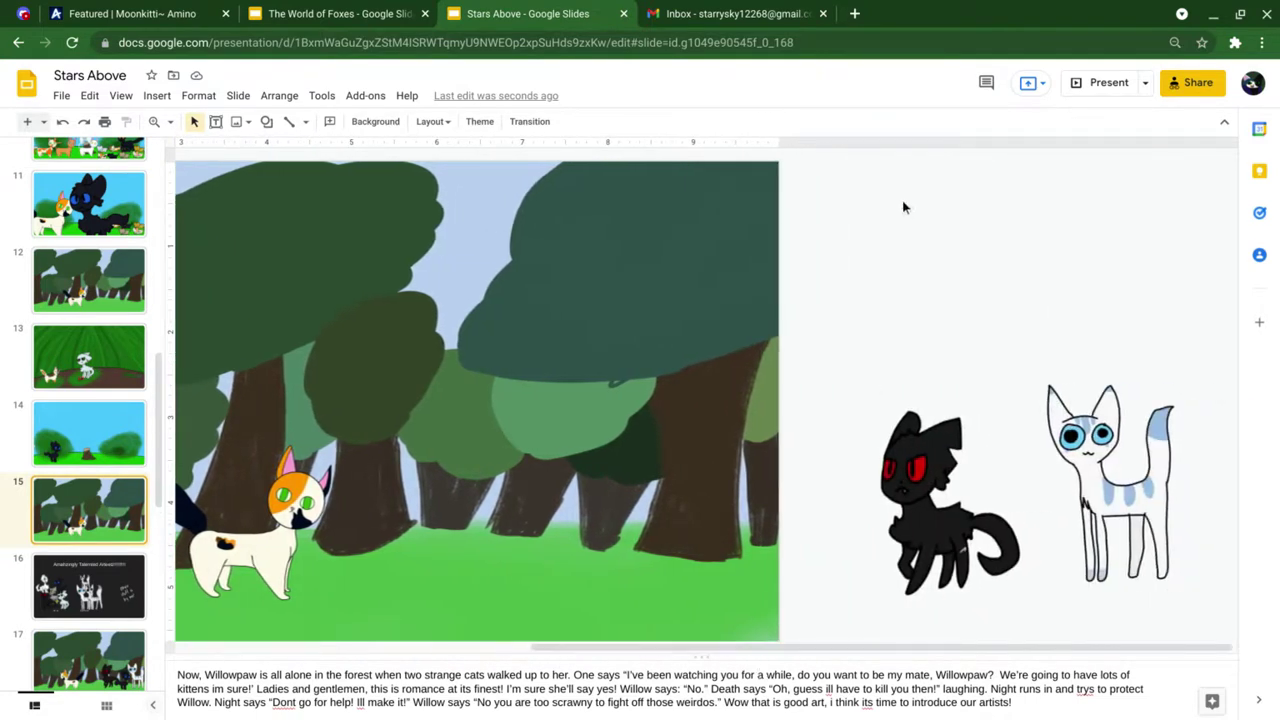
pyautogui.moveTo(866, 244); pyautogui.dragTo(1158, 560)
pyautogui.moveTo(1126, 497); pyautogui.dragTo(706, 502)
pyautogui.click(924, 489)
pyautogui.moveTo(850, 646); pyautogui.dragTo(665, 646)
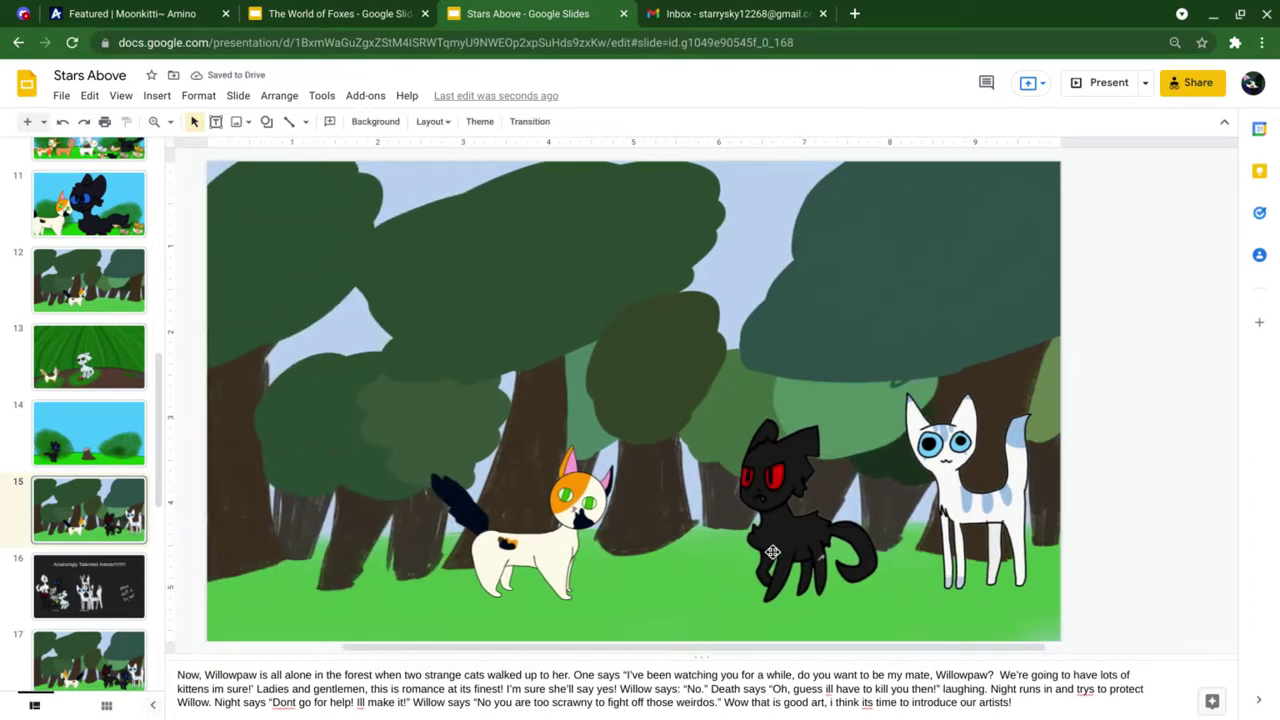
# - Point out the red-eyed black cat and the calico cat on slide 15
pyautogui.click(773, 552)
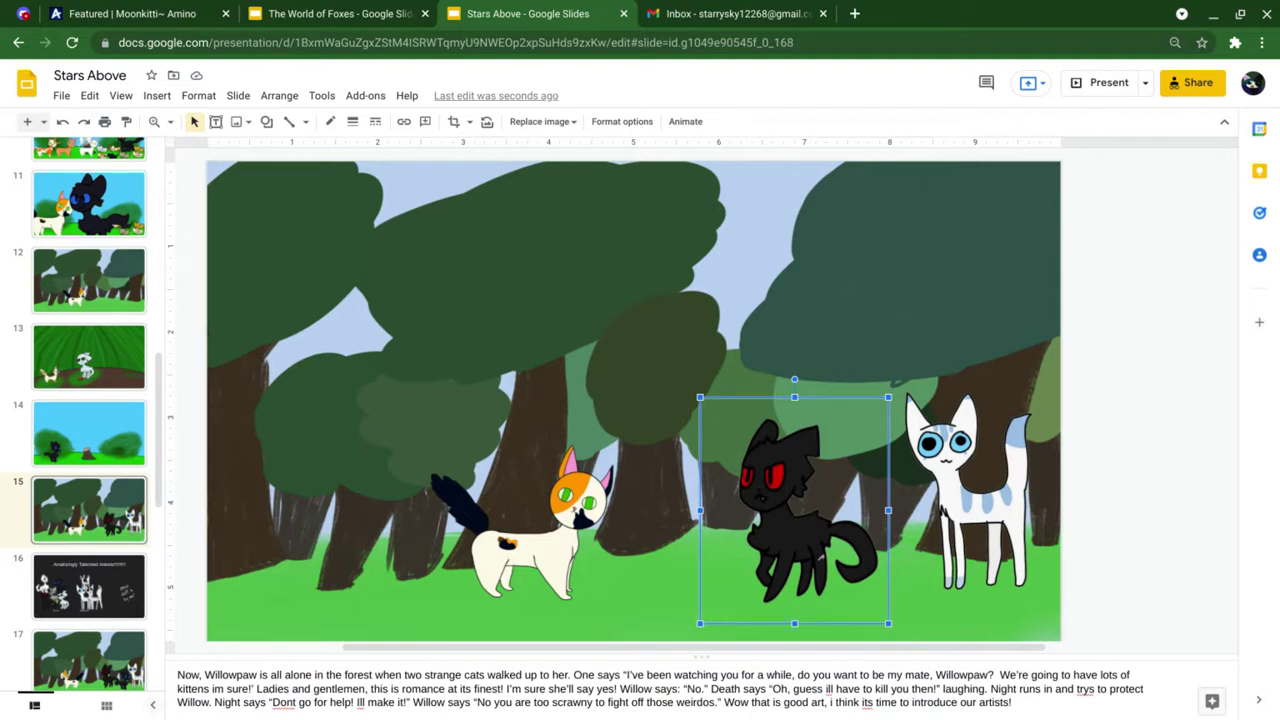
pyautogui.click(829, 247)
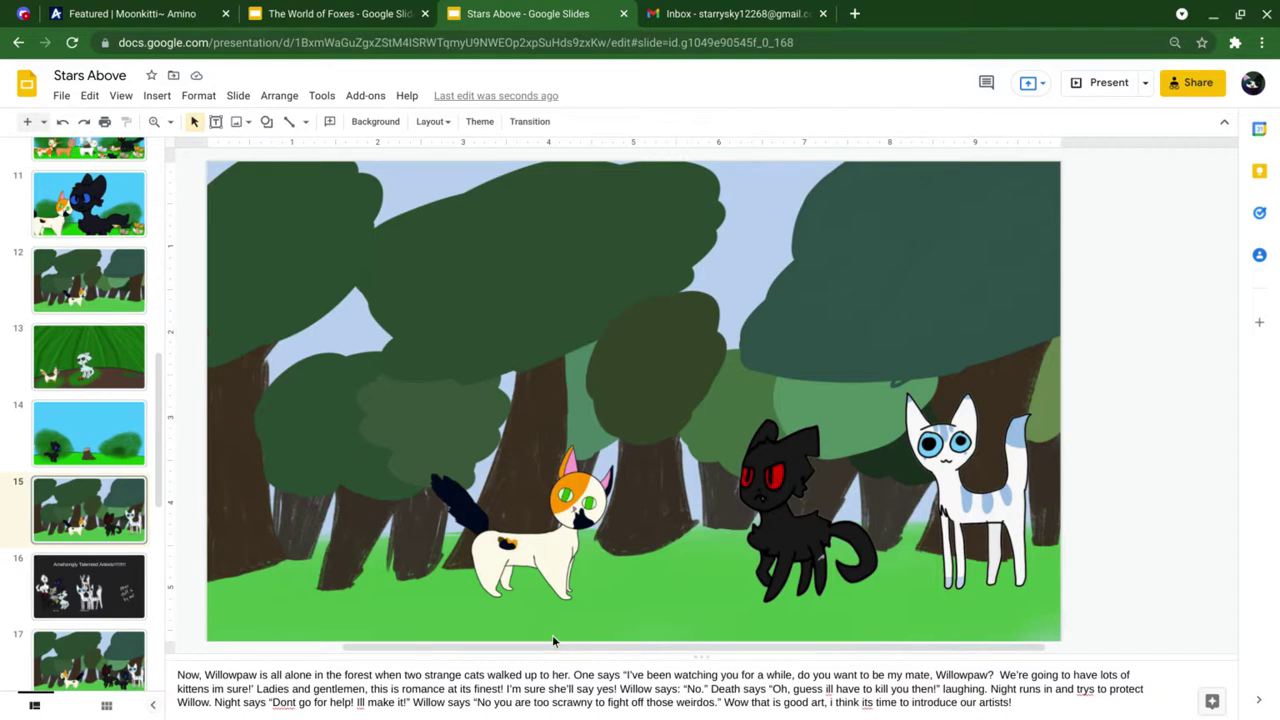
pyautogui.moveTo(558, 647)
pyautogui.mouseDown()
pyautogui.moveTo(425, 647)
pyautogui.moveTo(560, 648)
pyautogui.moveTo(537, 650)
pyautogui.mouseUp()
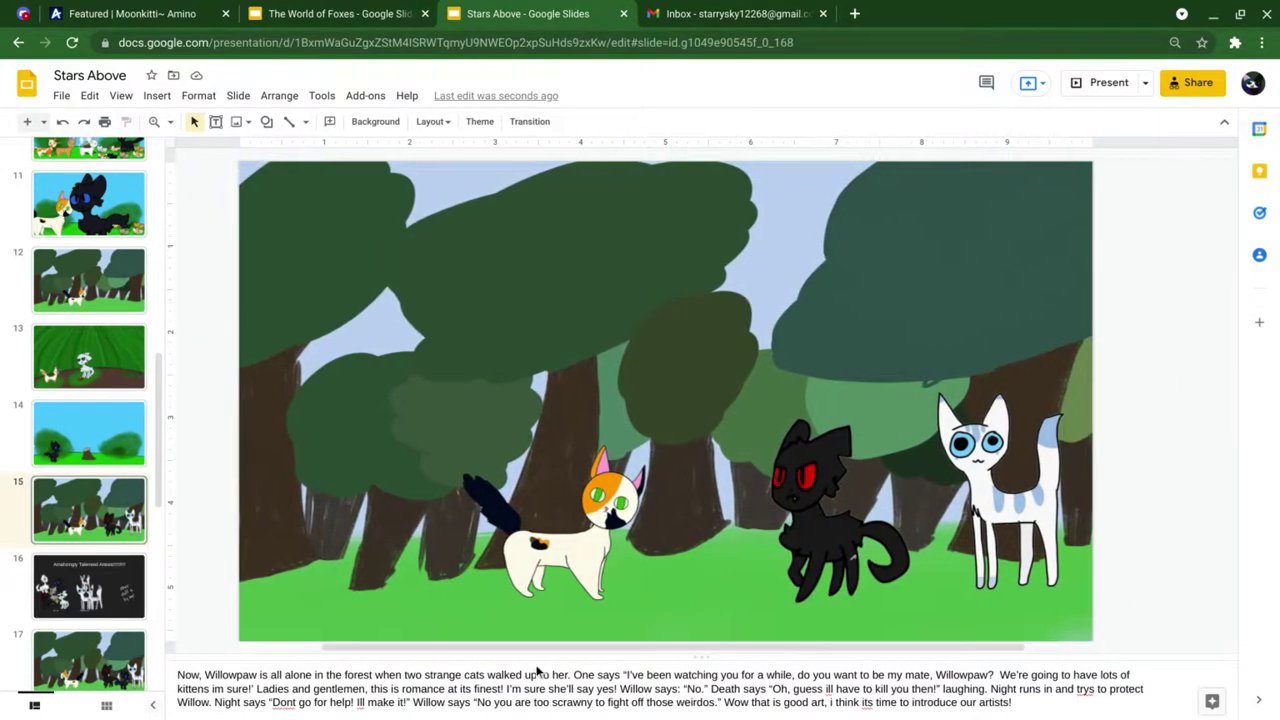
pyautogui.click(583, 553)
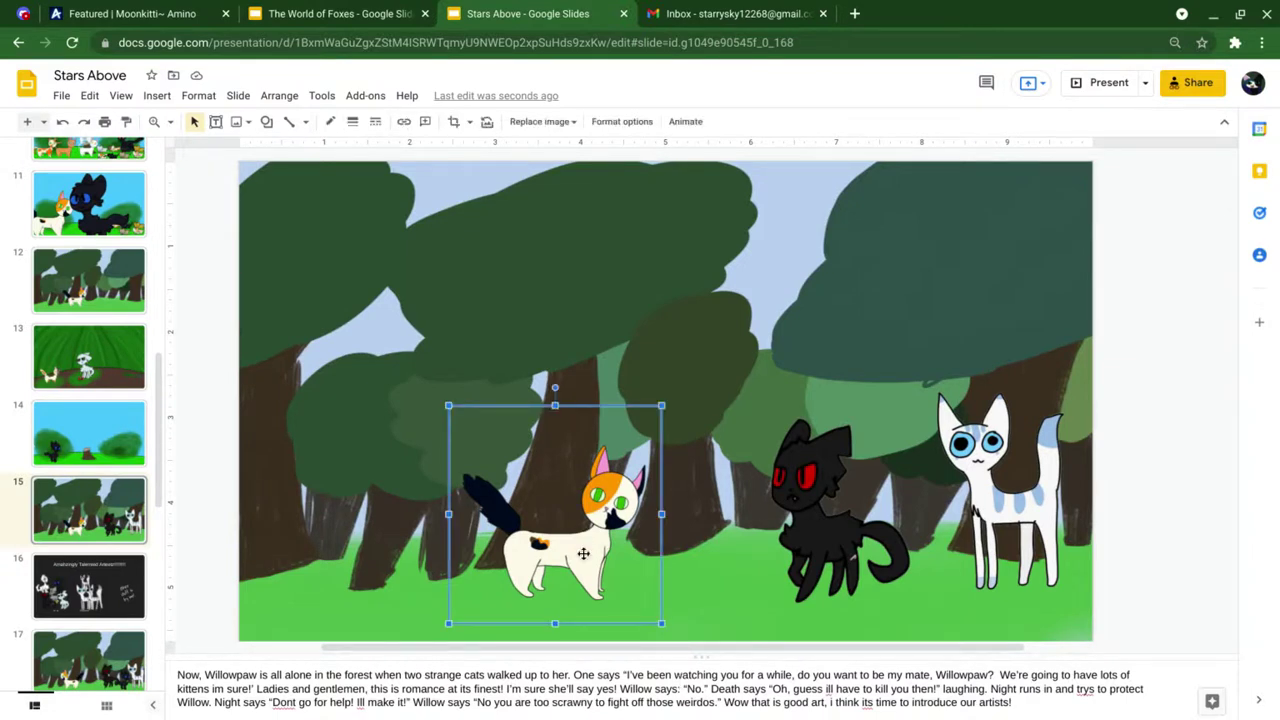
pyautogui.click(684, 305)
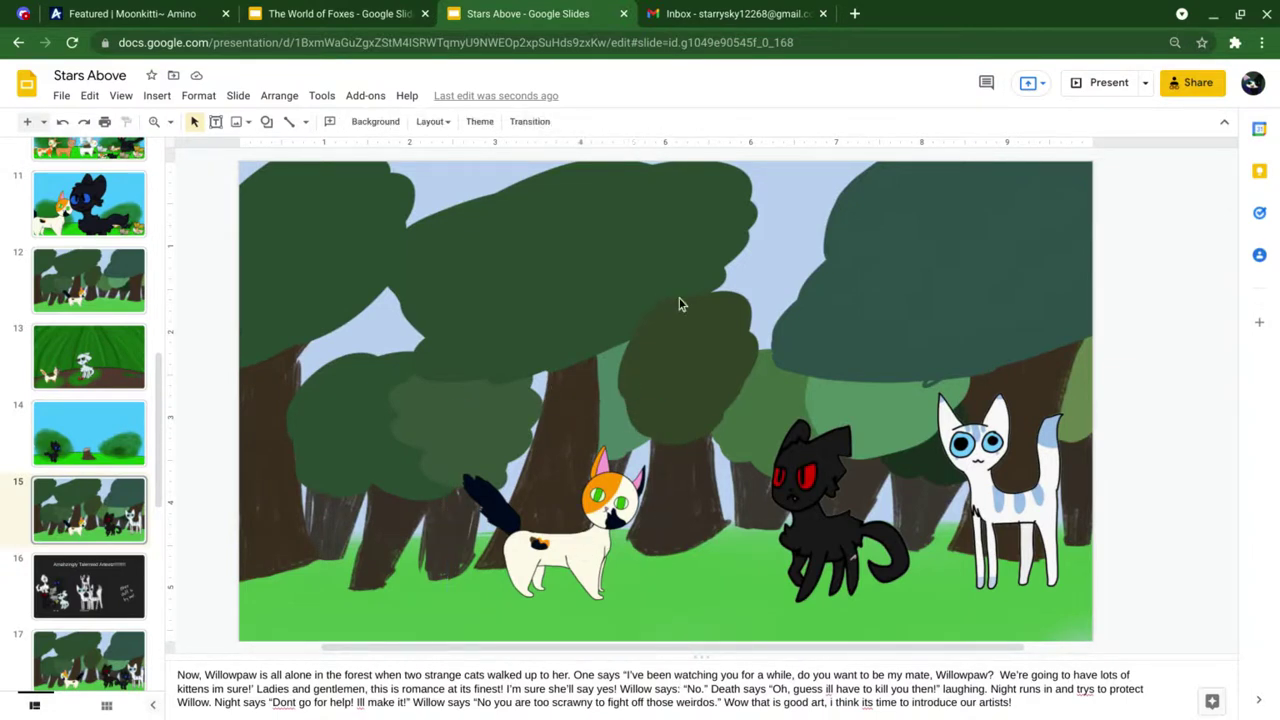
pyautogui.click(796, 479)
# - Bring the blue-eyed black cat from off the slide's left side onto the grass just behind the calico cat
pyautogui.moveTo(651, 648); pyautogui.dragTo(540, 648)
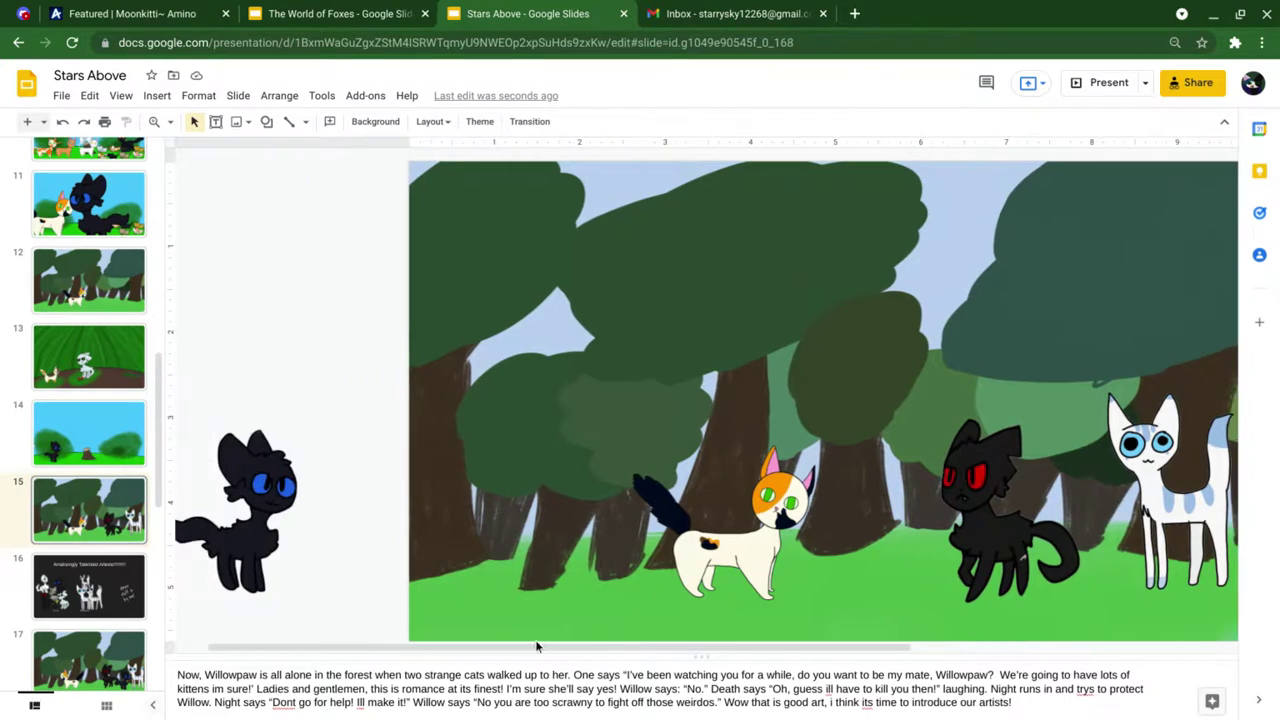
pyautogui.moveTo(278, 470); pyautogui.dragTo(665, 488)
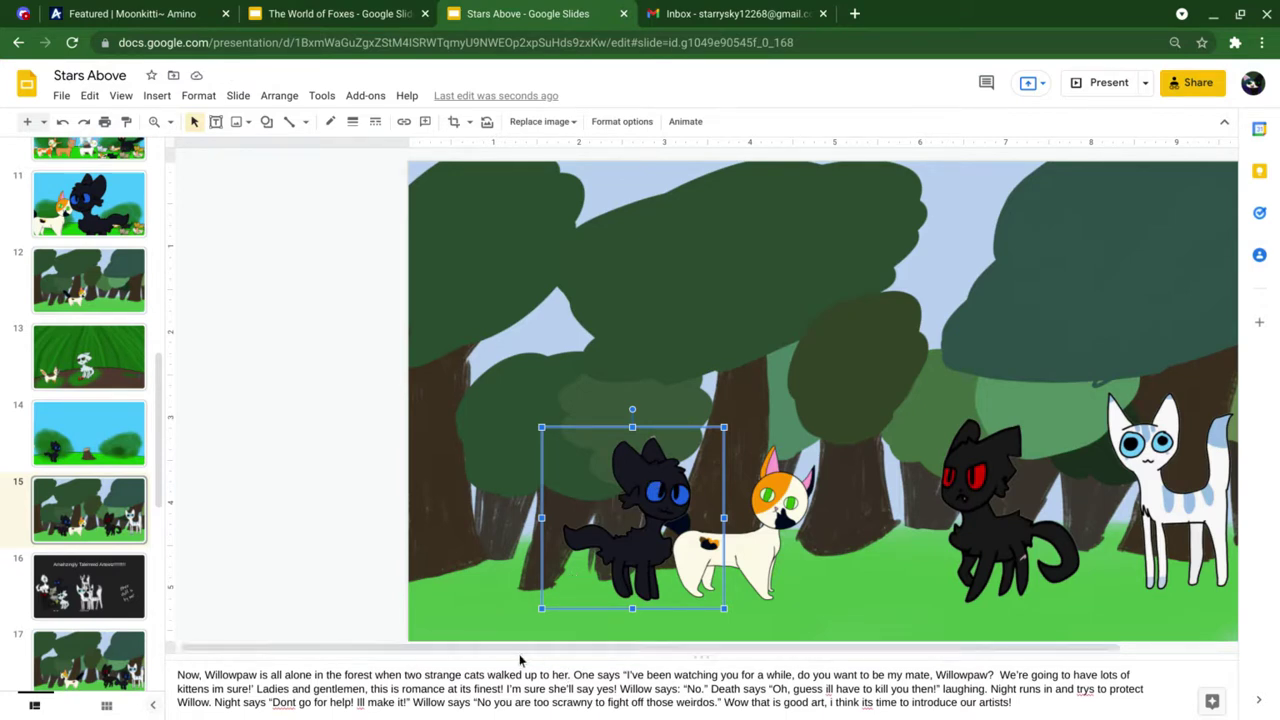
pyautogui.moveTo(558, 658); pyautogui.dragTo(683, 659)
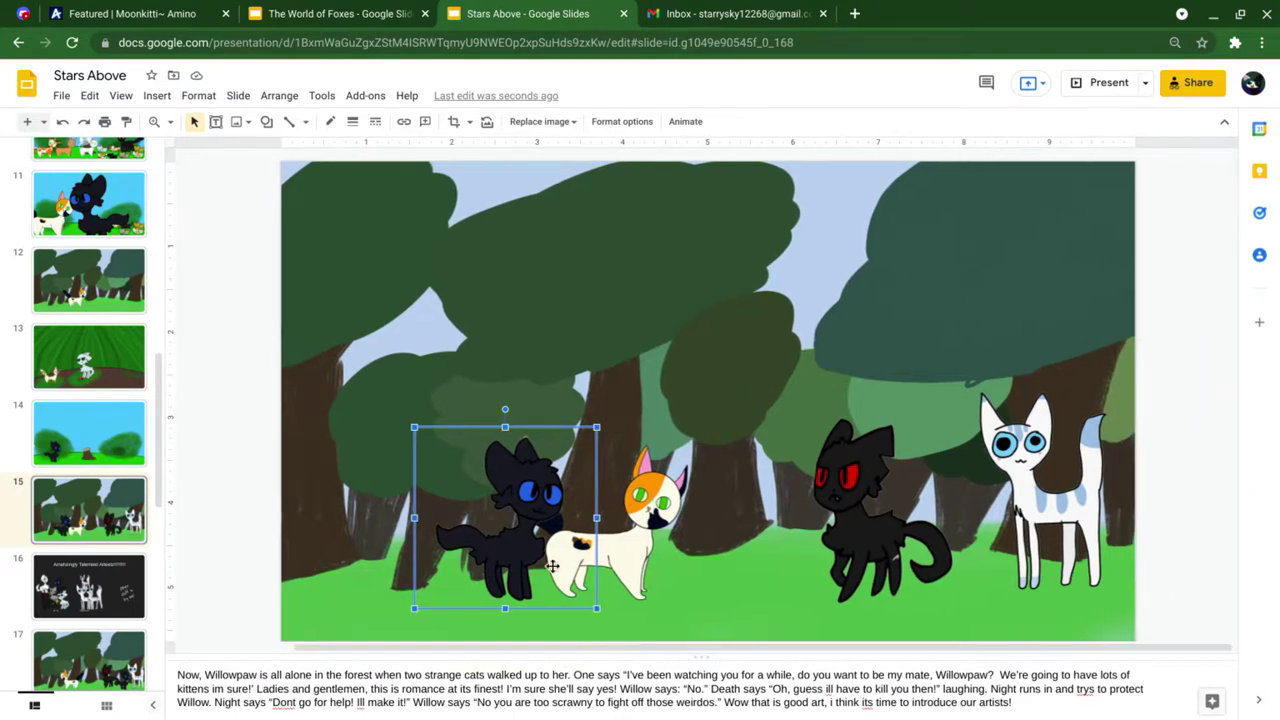
# - Place the blue-eyed black cat between the red-eyed black cat and the white cat, flipped horizontally and slightly lower on the grass
pyautogui.moveTo(734, 510); pyautogui.dragTo(990, 517)
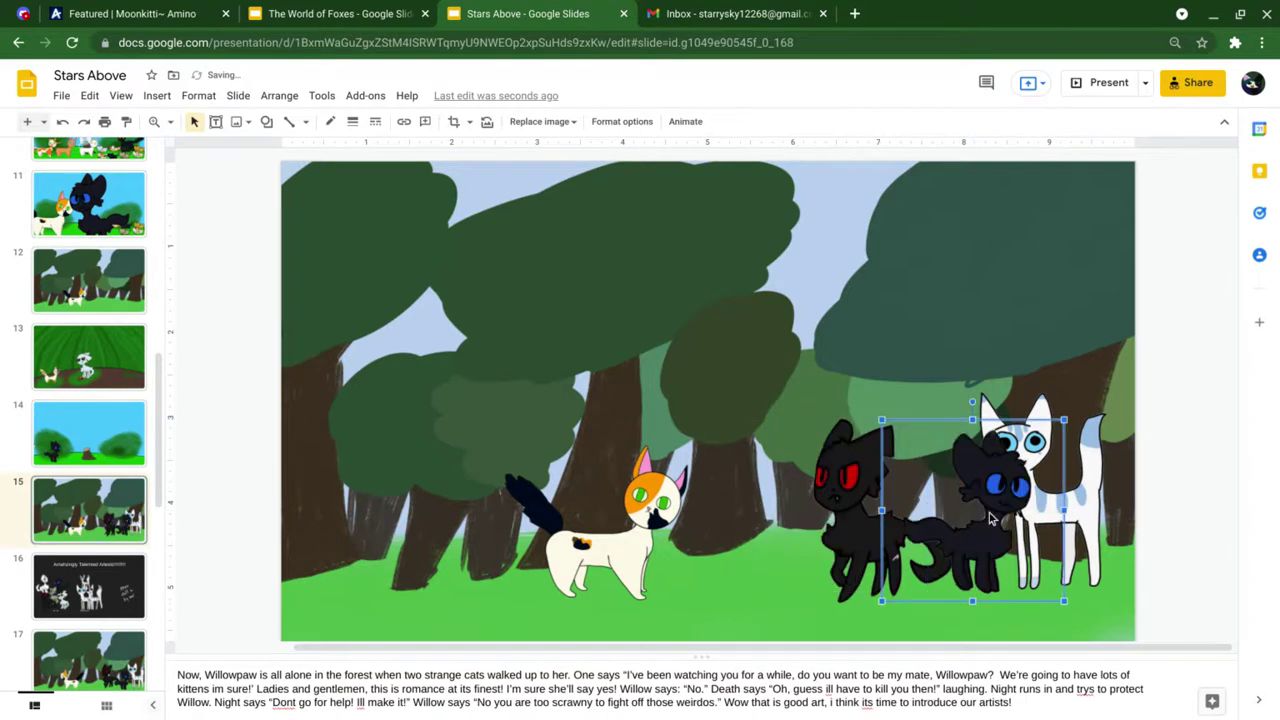
pyautogui.rightClick(990, 517)
pyautogui.moveTo(1083, 416)
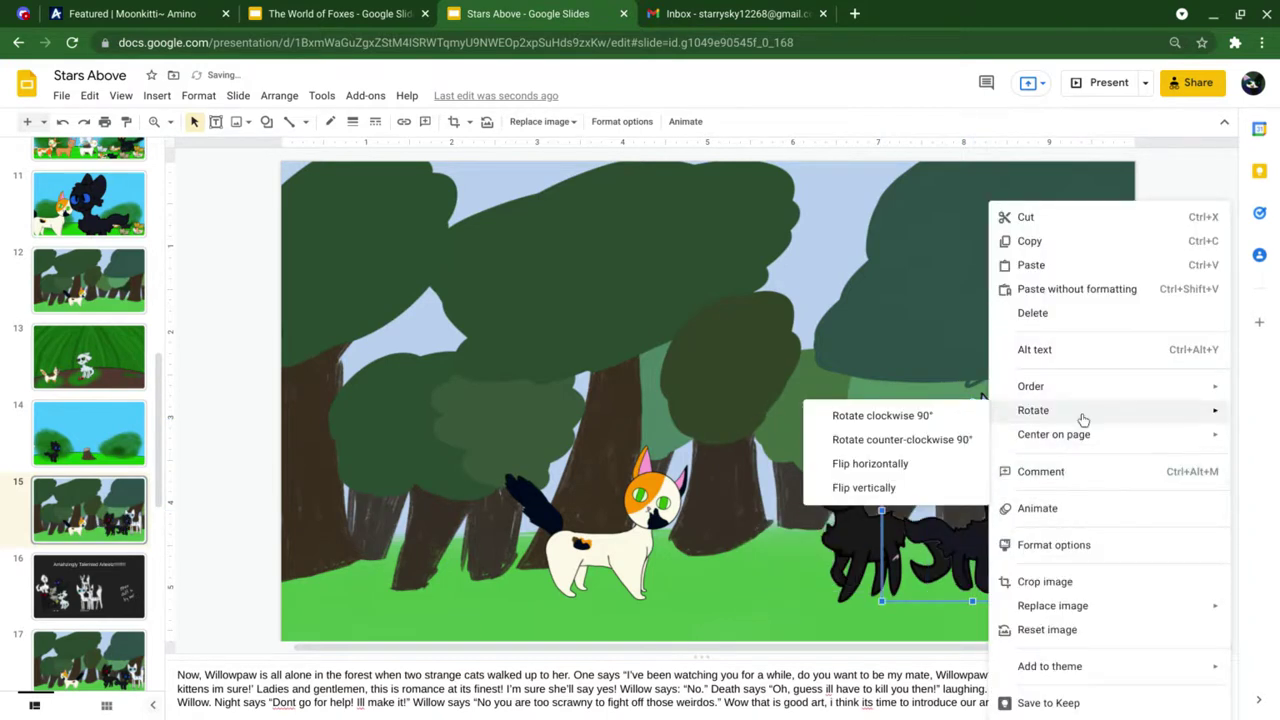
pyautogui.click(841, 462)
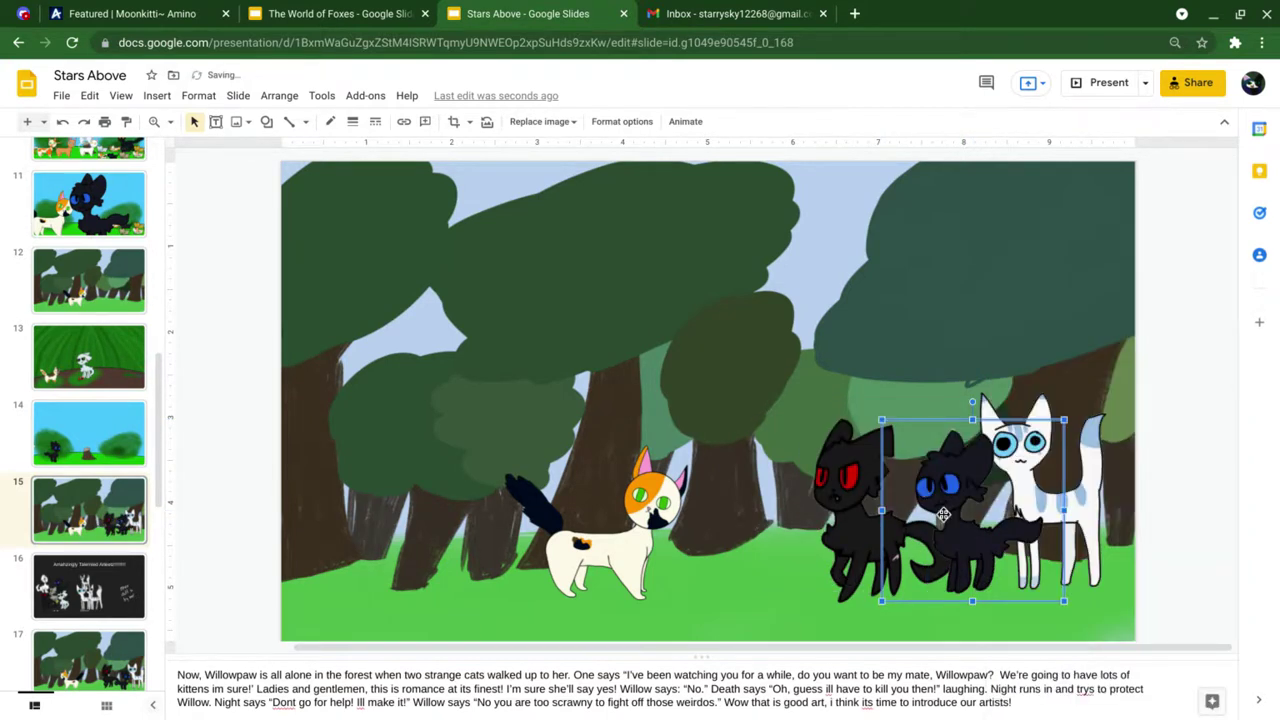
pyautogui.moveTo(935, 565); pyautogui.dragTo(938, 536)
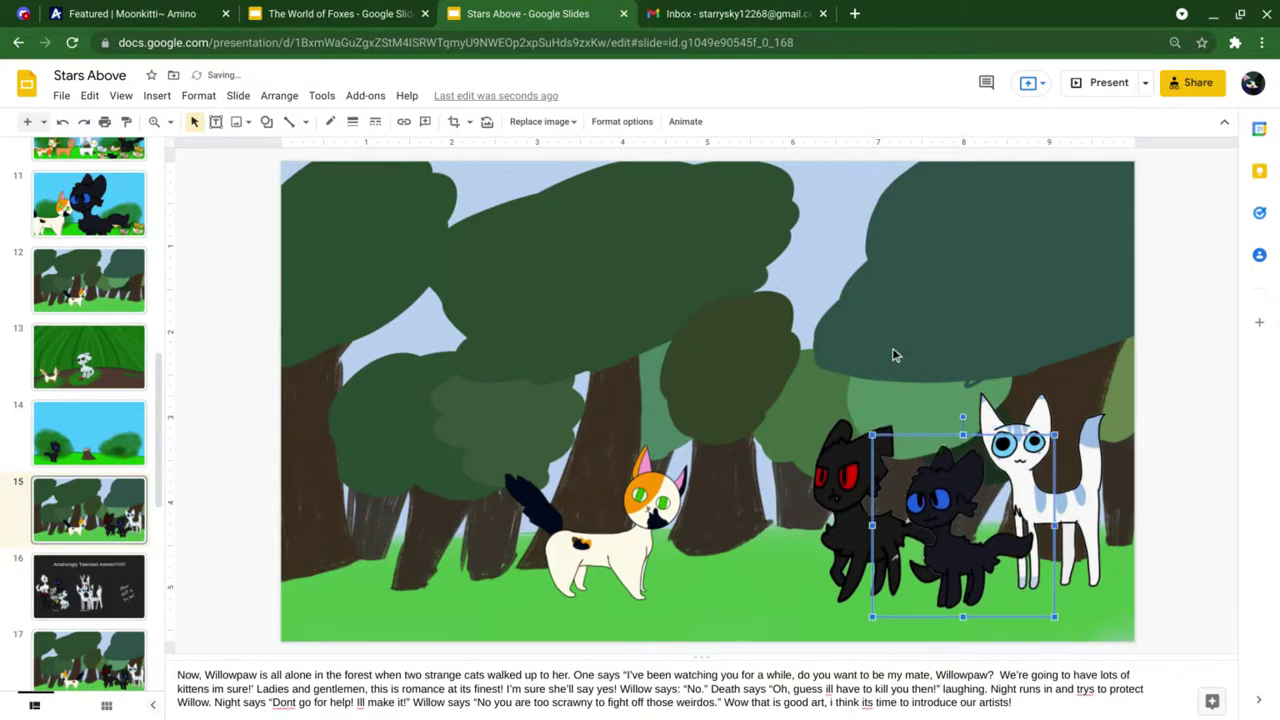
pyautogui.hotkey('ctrl', 'z')
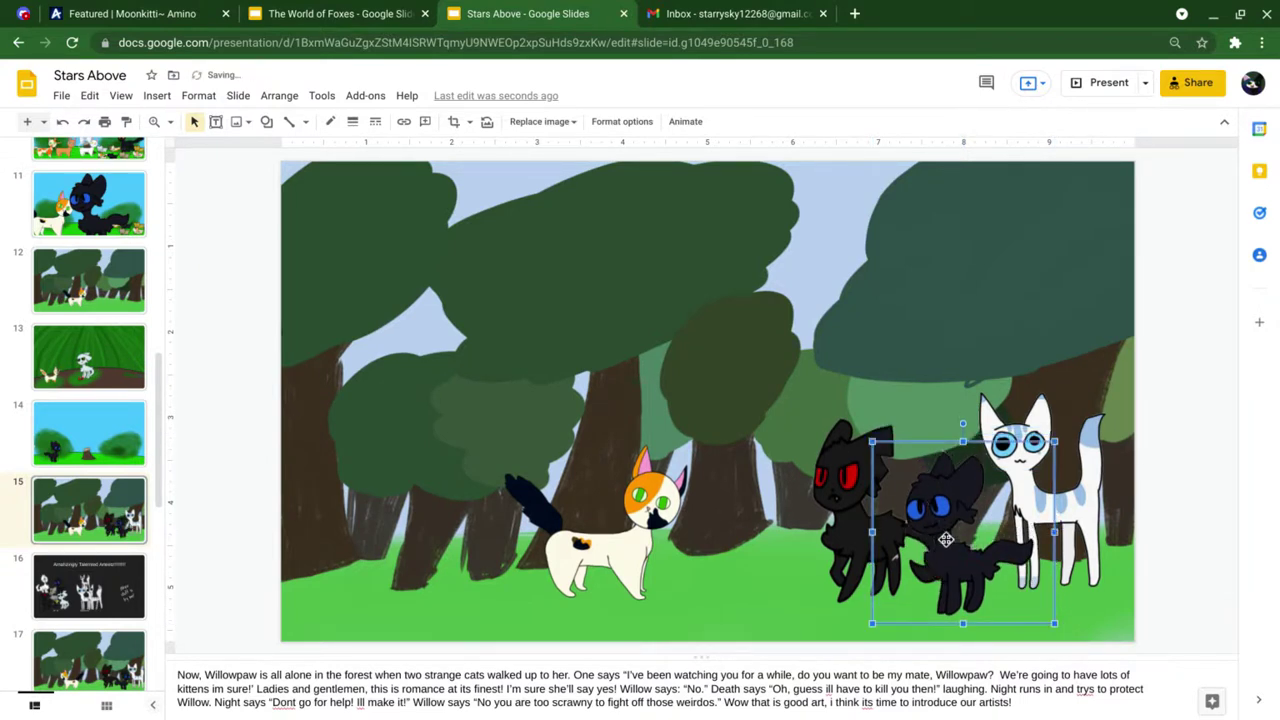
# - Point out the calico cat on slide 15, followed by the group of two black cats and the blue-striped white cat
pyautogui.click(922, 242)
pyautogui.click(636, 531)
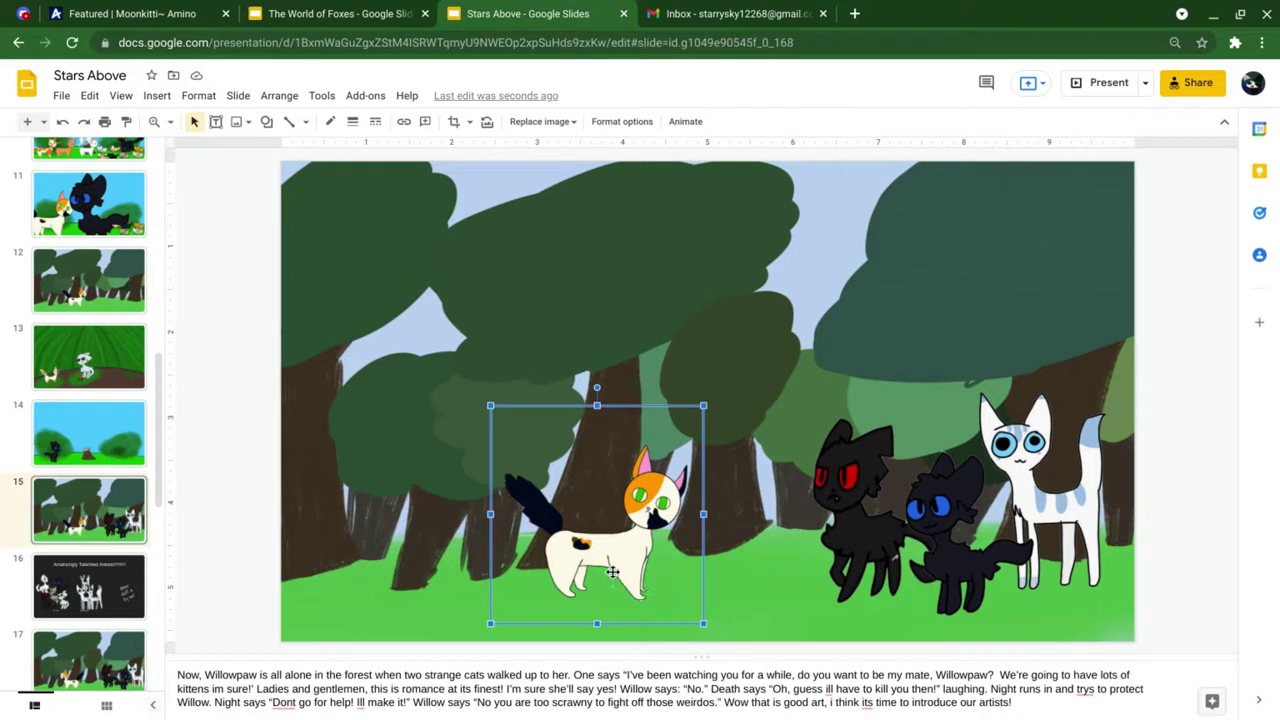
pyautogui.click(671, 339)
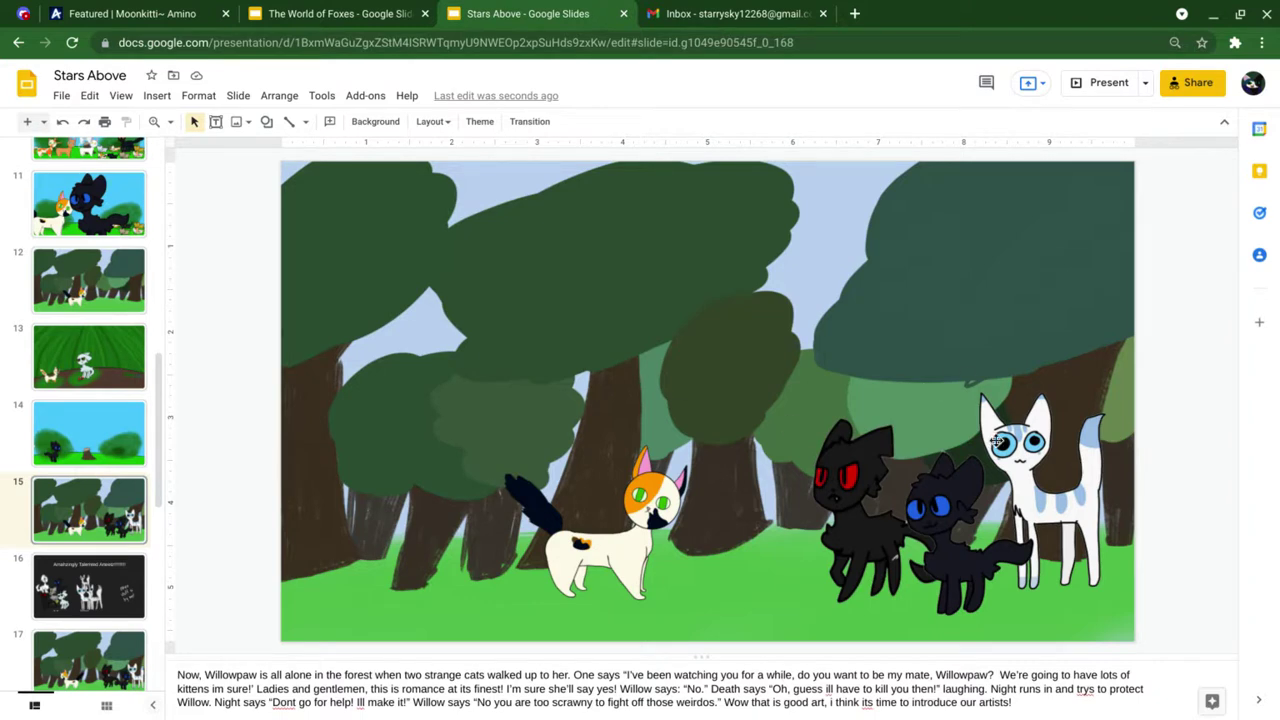
pyautogui.moveTo(787, 266); pyautogui.dragTo(1058, 556)
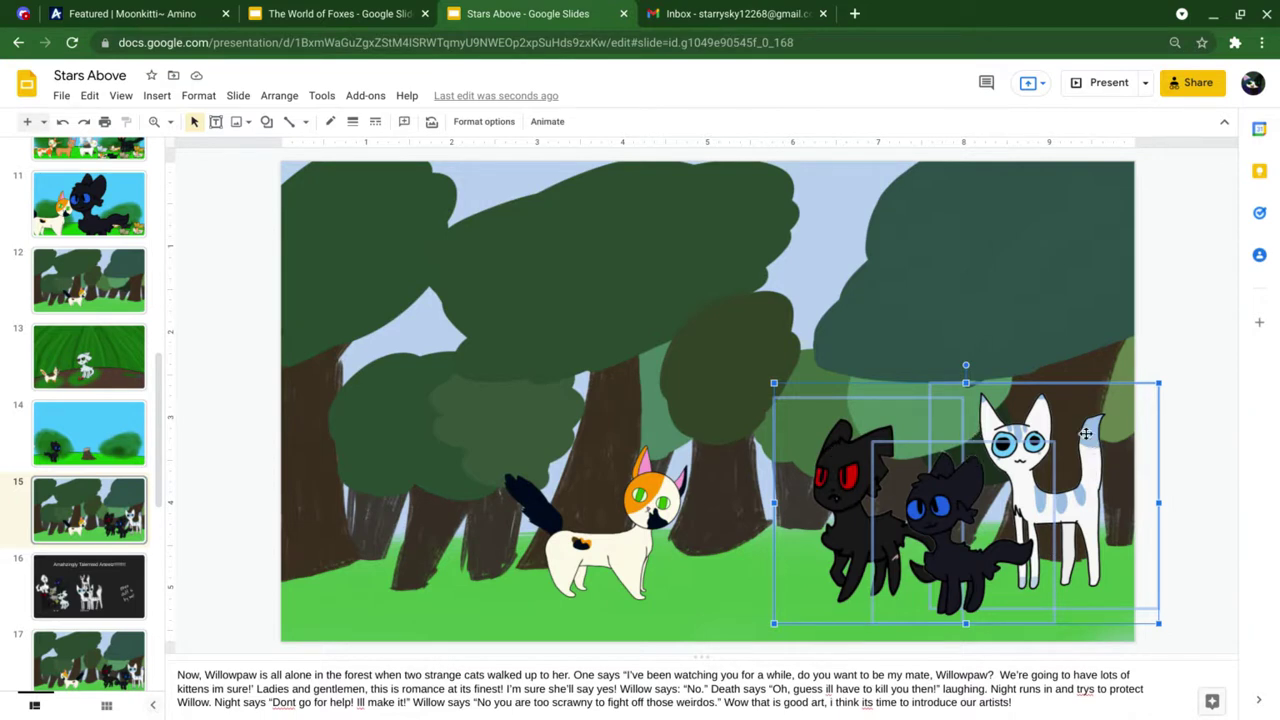
pyautogui.click(966, 336)
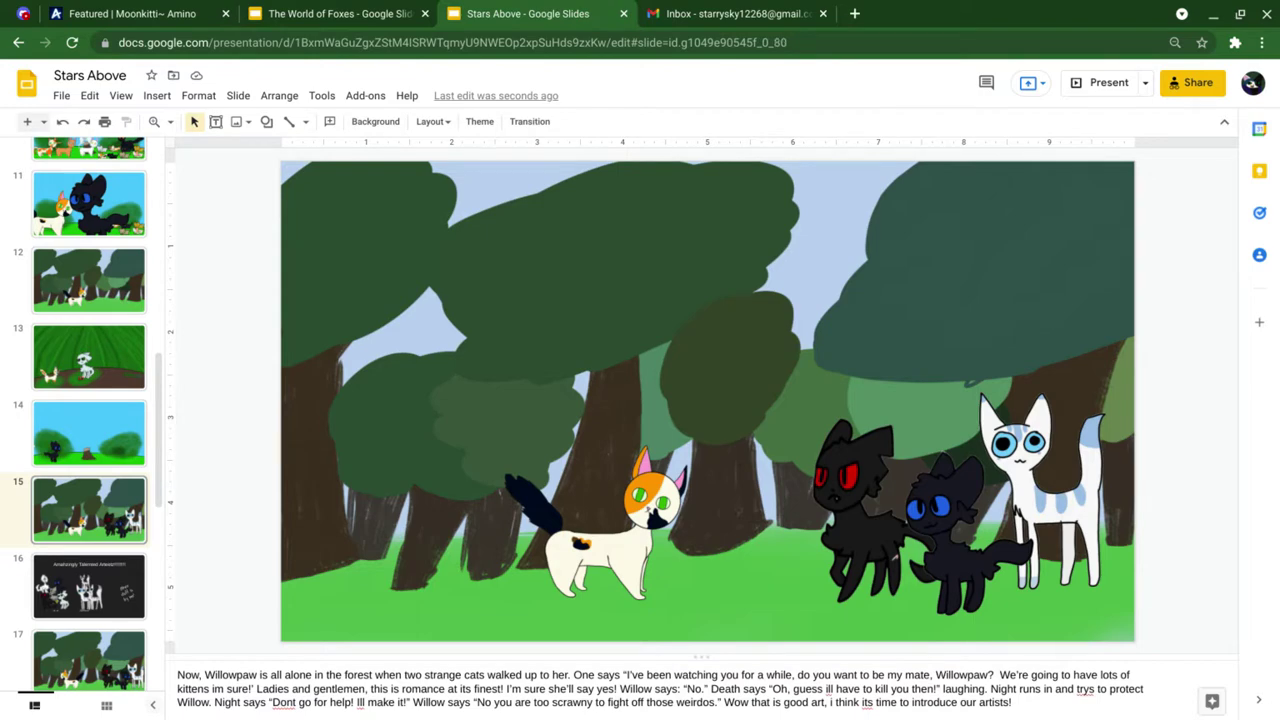
# - Show the artist credits on slide 16 and point out the first artist's group of five cats with its caption
pyautogui.press('pagedown')
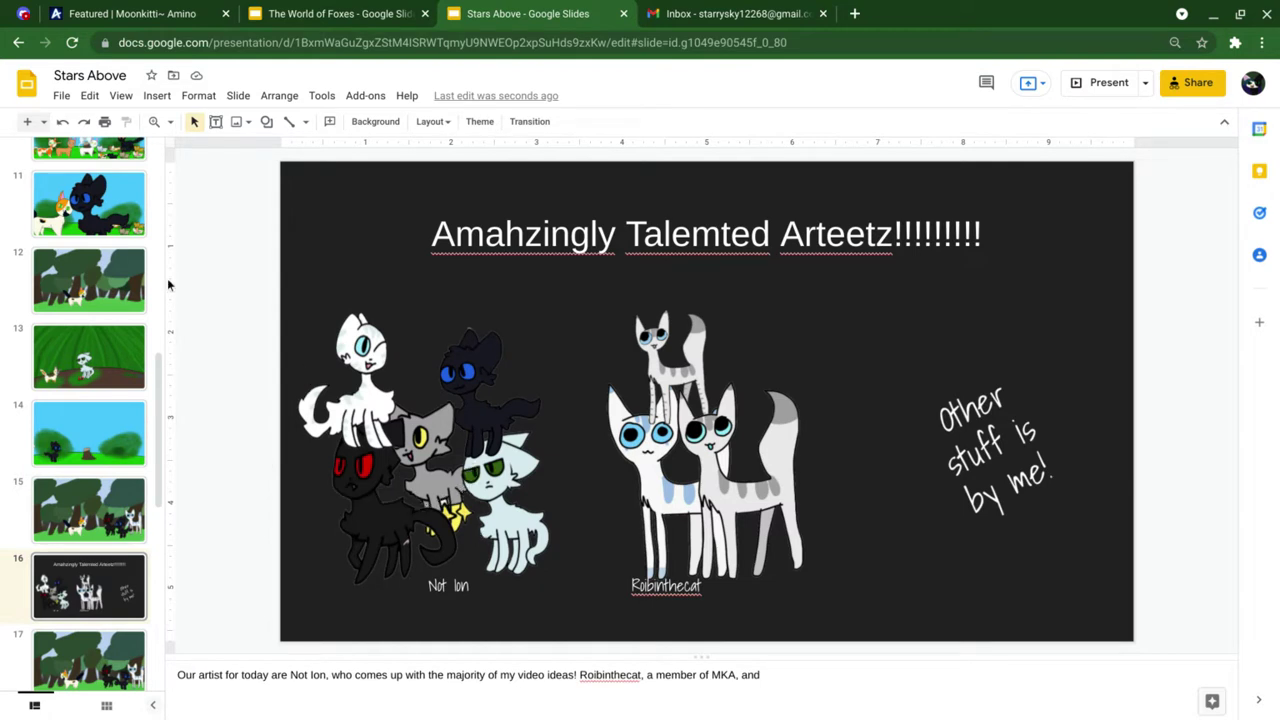
pyautogui.moveTo(224, 333); pyautogui.dragTo(484, 612)
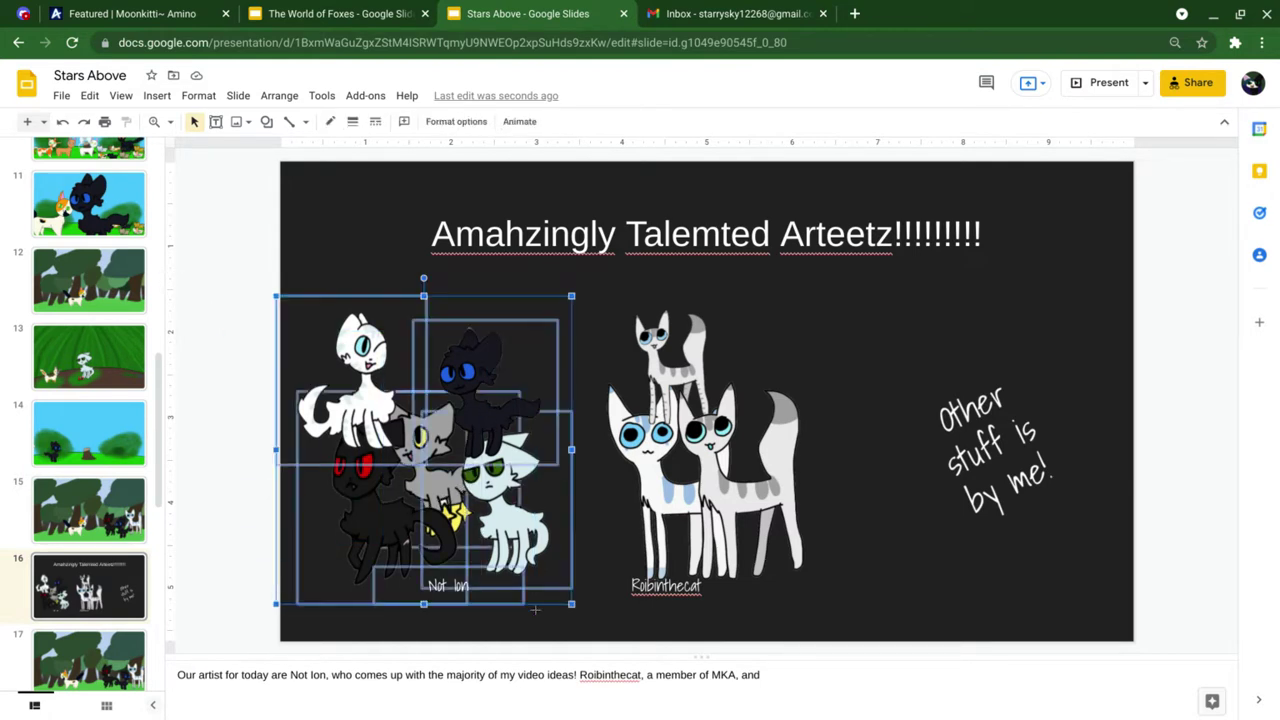
pyautogui.click(235, 350)
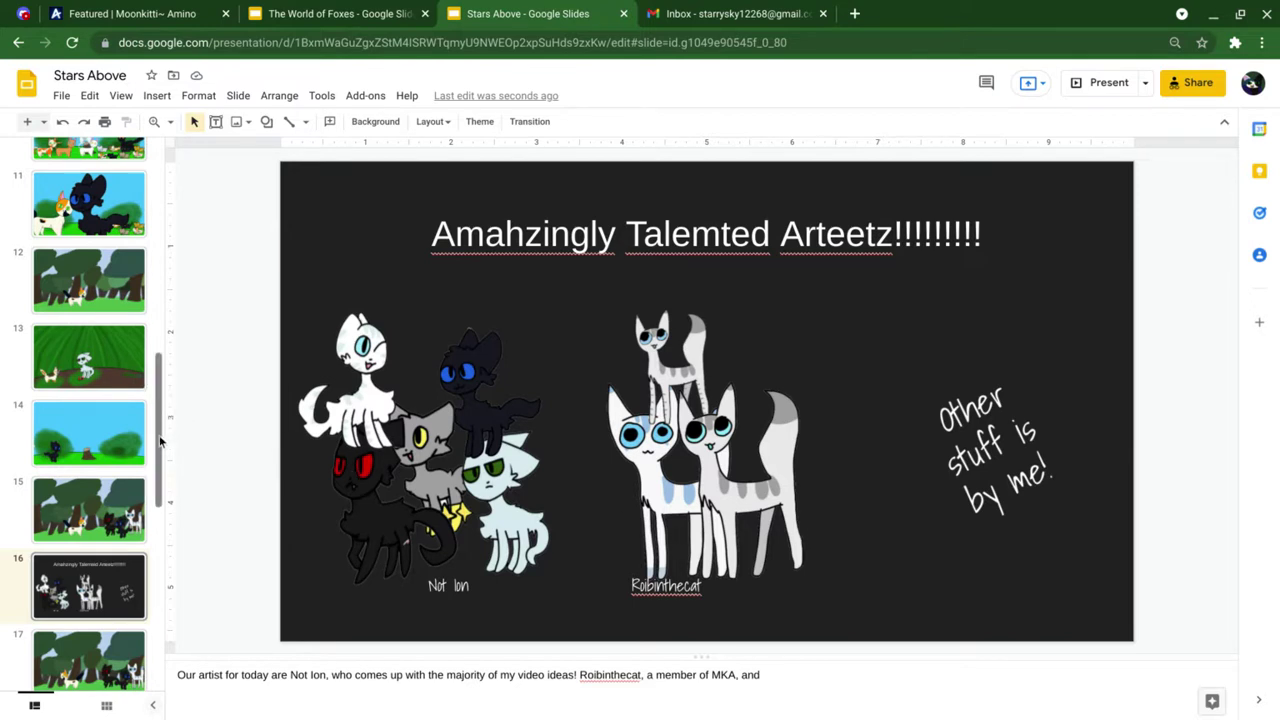
# - On slide 17, move the calico cat out of the forest, past the slide's left edge
pyautogui.moveTo(161, 443); pyautogui.dragTo(165, 502)
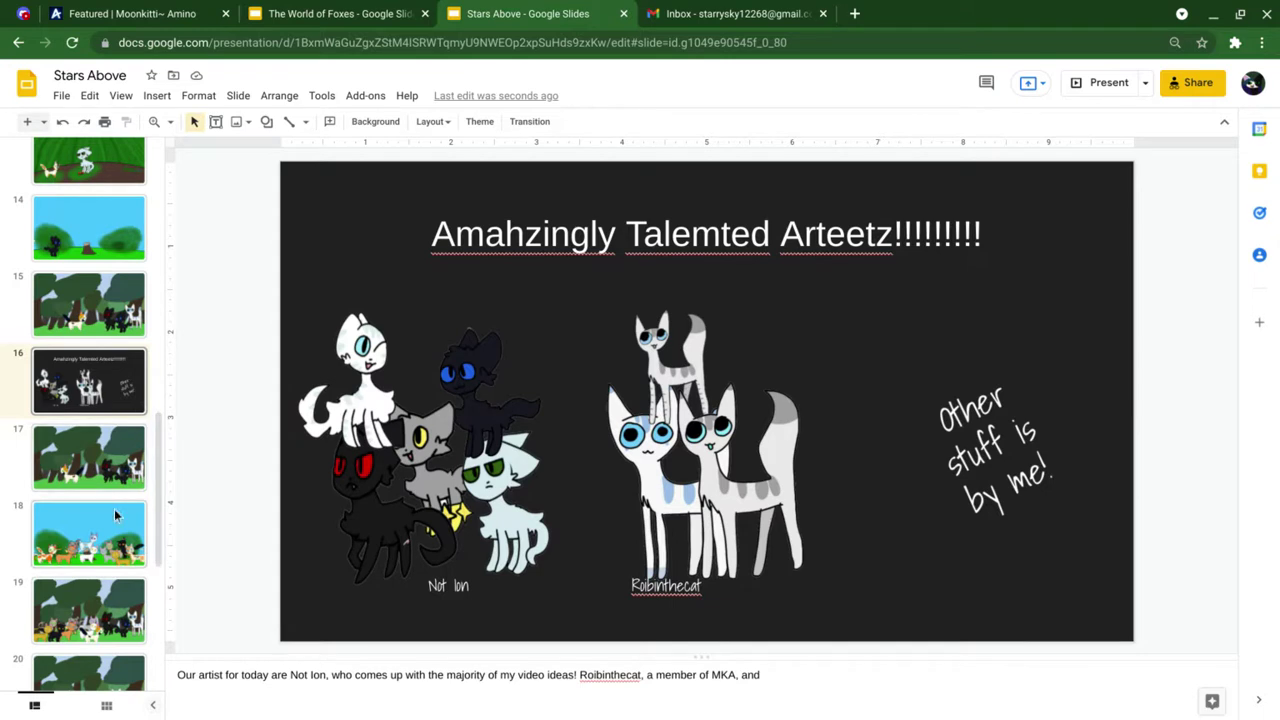
pyautogui.click(112, 439)
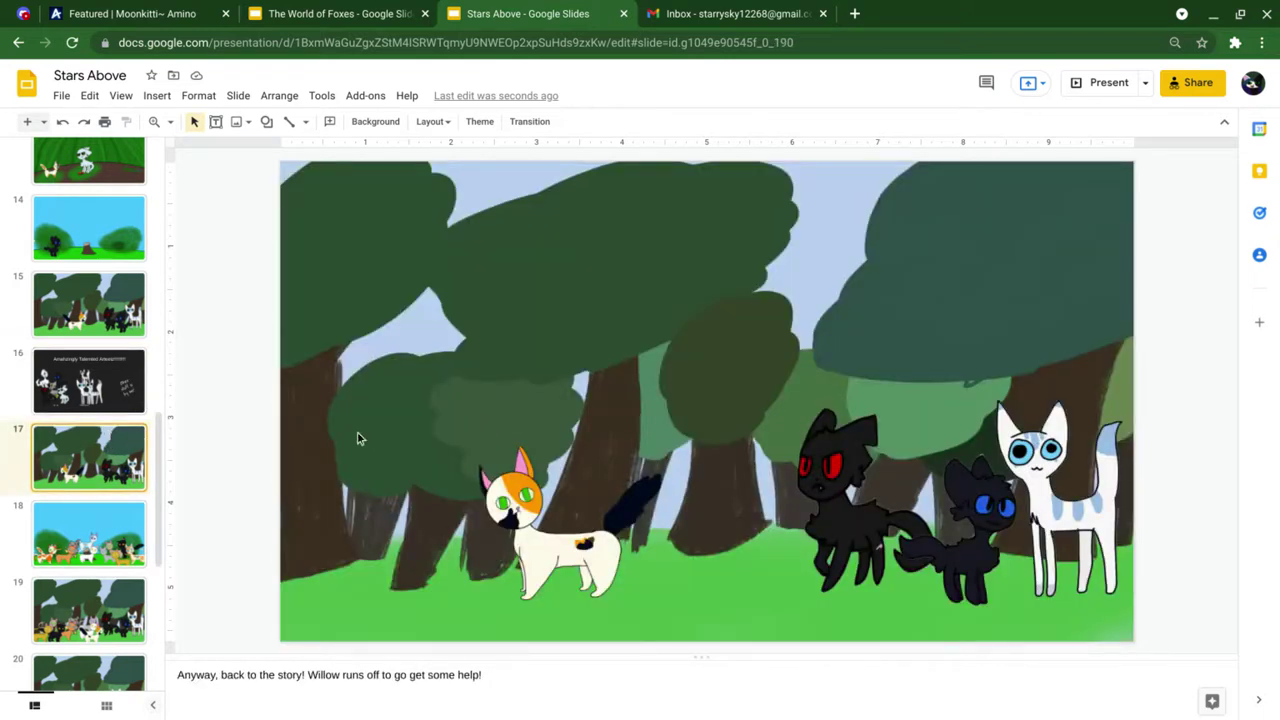
pyautogui.click(563, 567)
pyautogui.moveTo(563, 572); pyautogui.dragTo(50, 562)
pyautogui.click(257, 526)
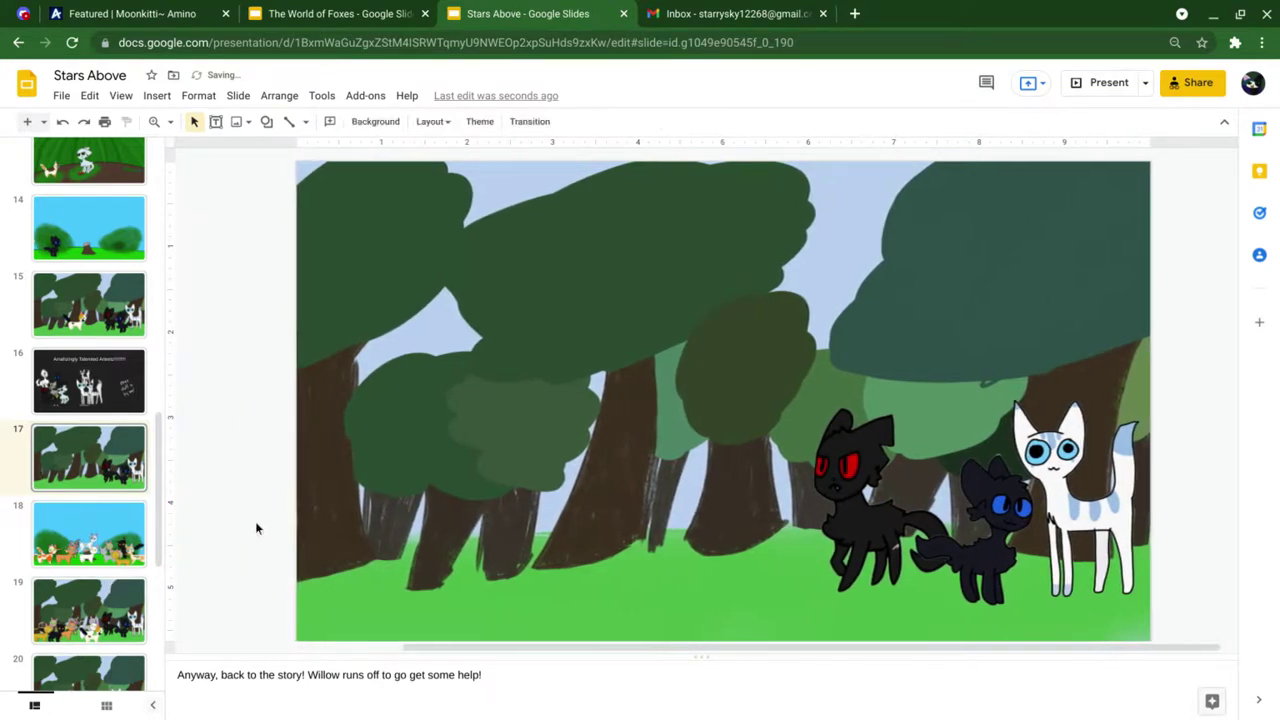
# - On slide 18, bring the calico cat from off the slide's left side to the front of the meeting, overlapping the orange cat
pyautogui.click(89, 541)
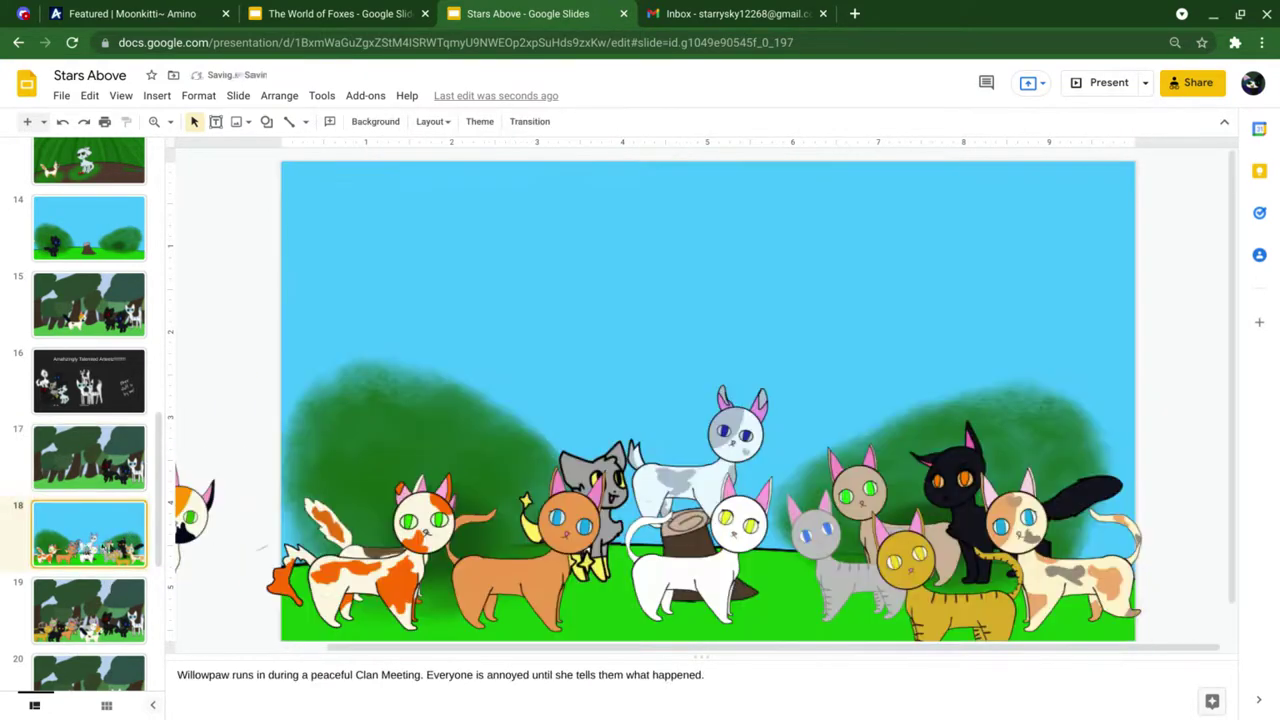
pyautogui.click(187, 542)
pyautogui.moveTo(187, 542); pyautogui.dragTo(533, 571)
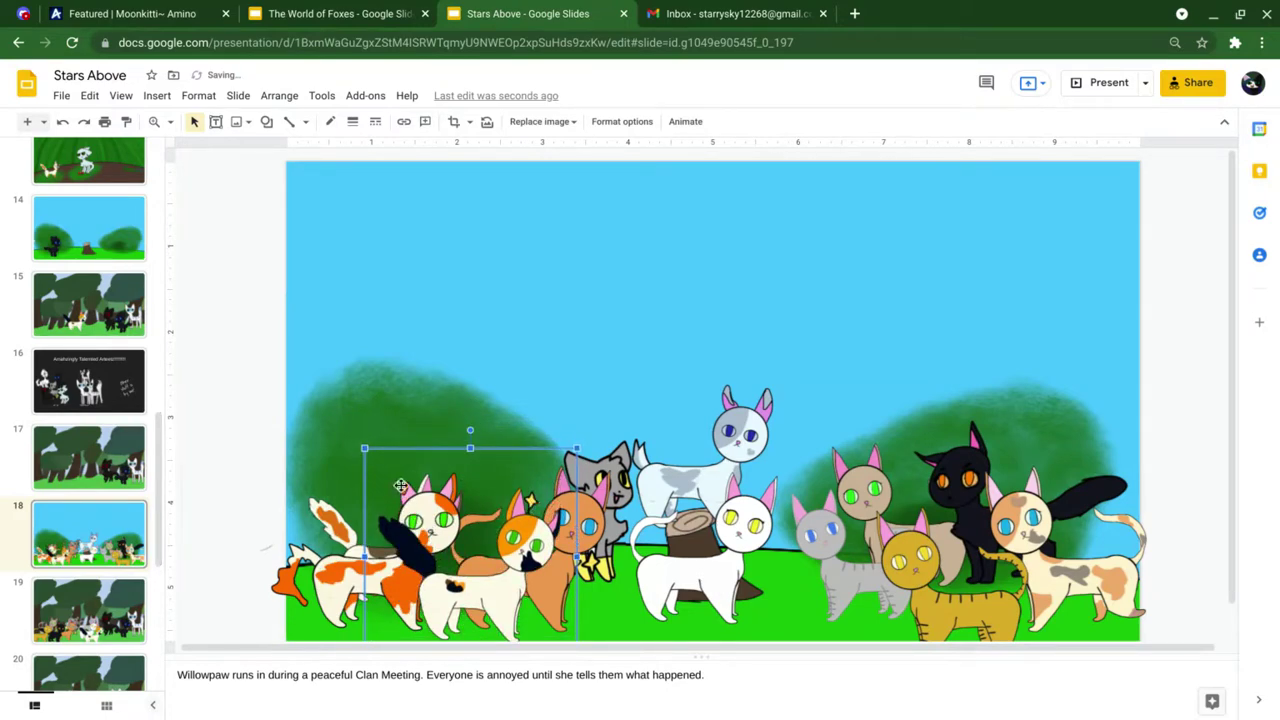
# - Show slide 19 and point out the blue-eyed black cat standing between the red-eyed black cat and the blue-striped white cat
pyautogui.click(73, 607)
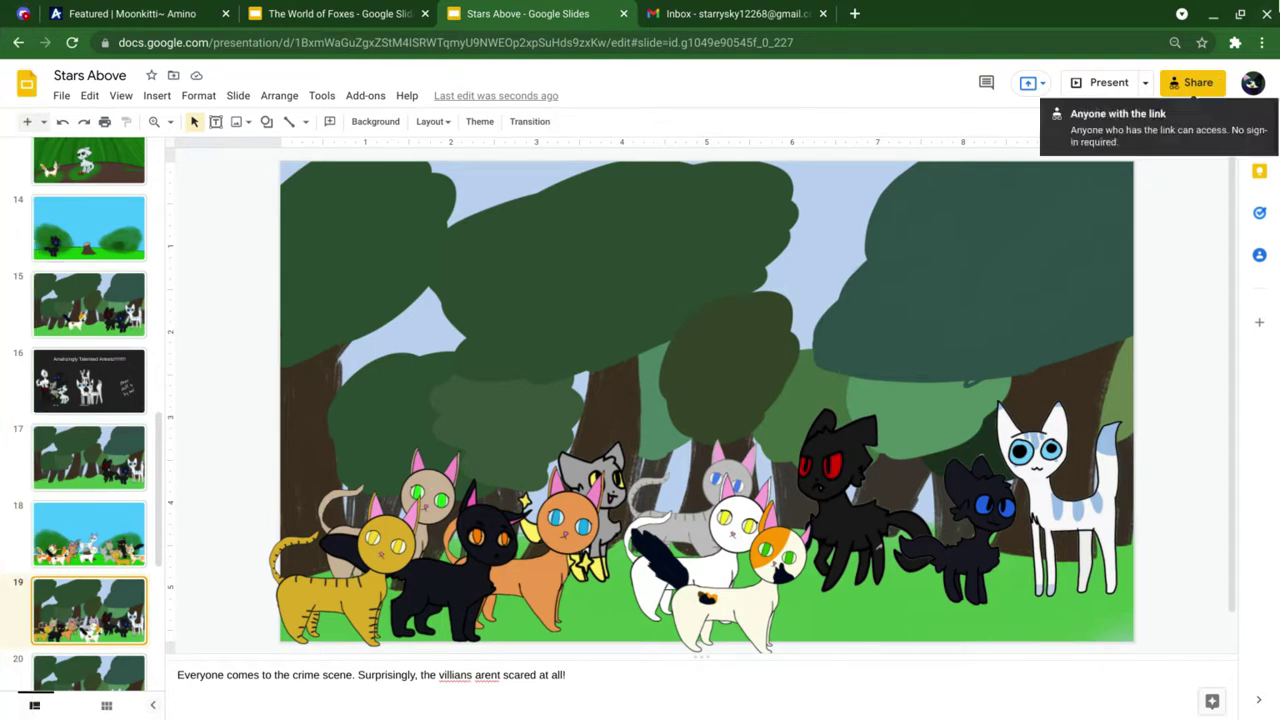
pyautogui.click(967, 527)
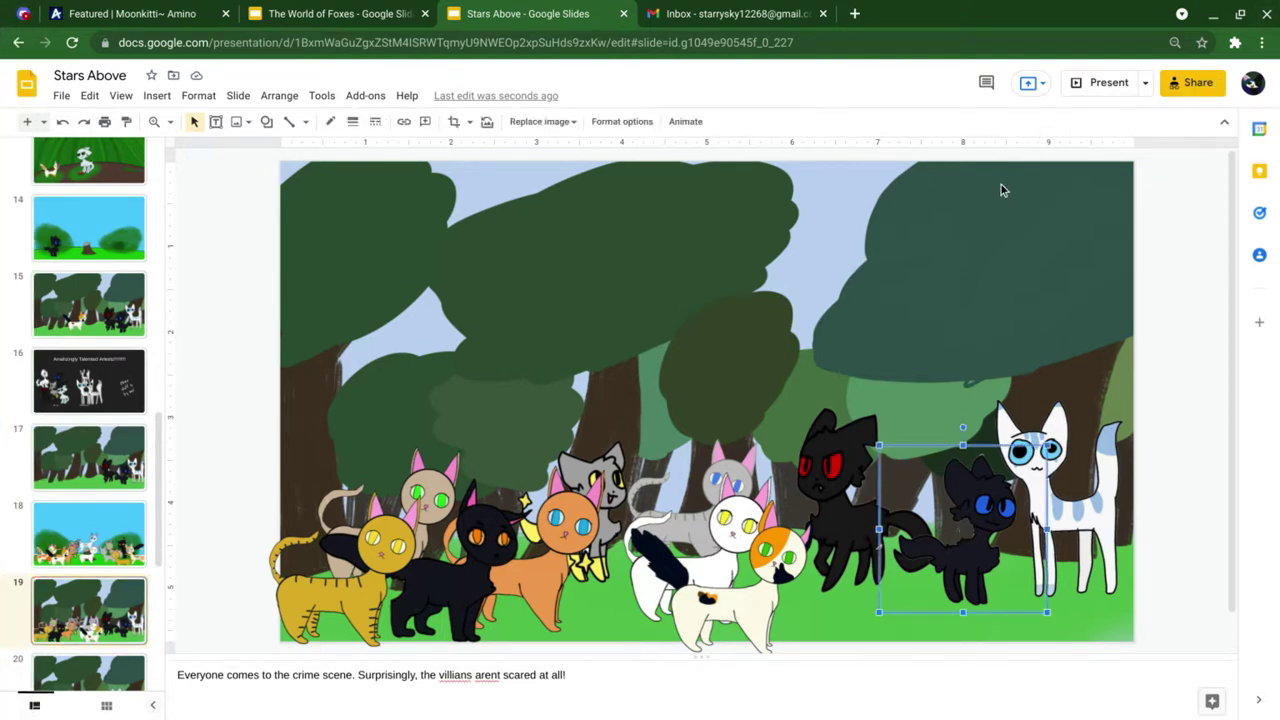
pyautogui.click(1003, 243)
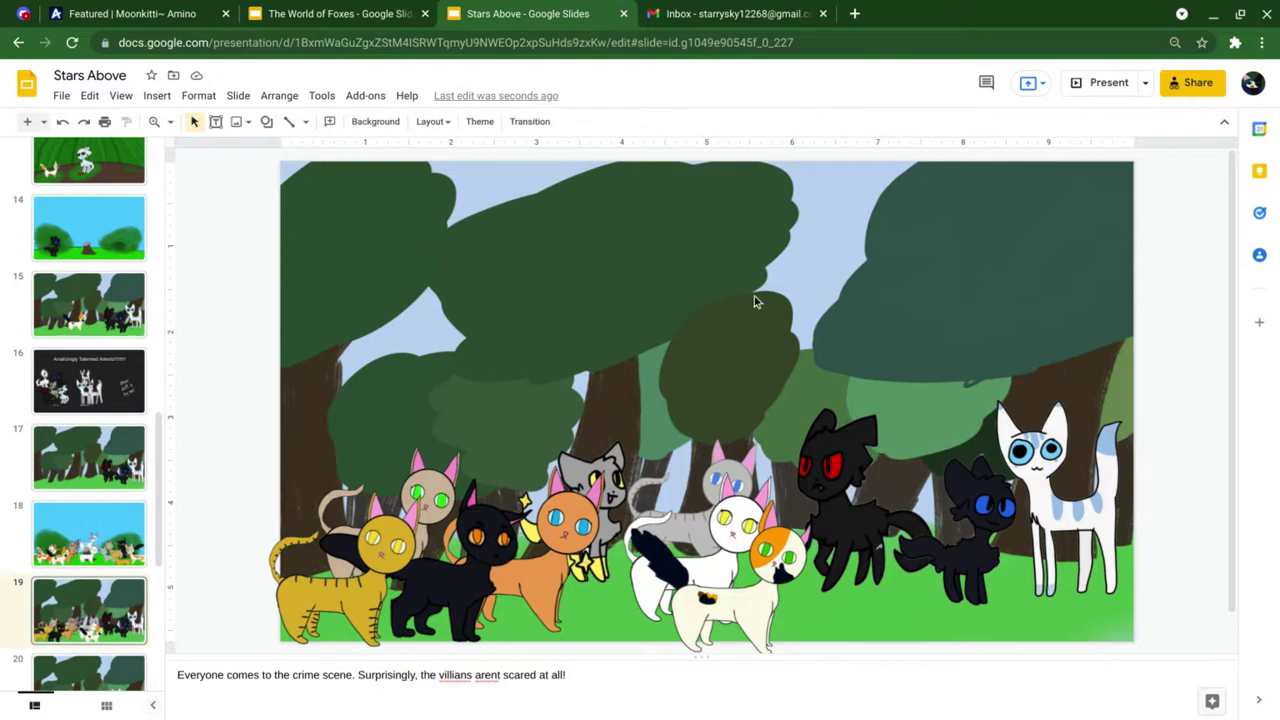
pyautogui.click(960, 545)
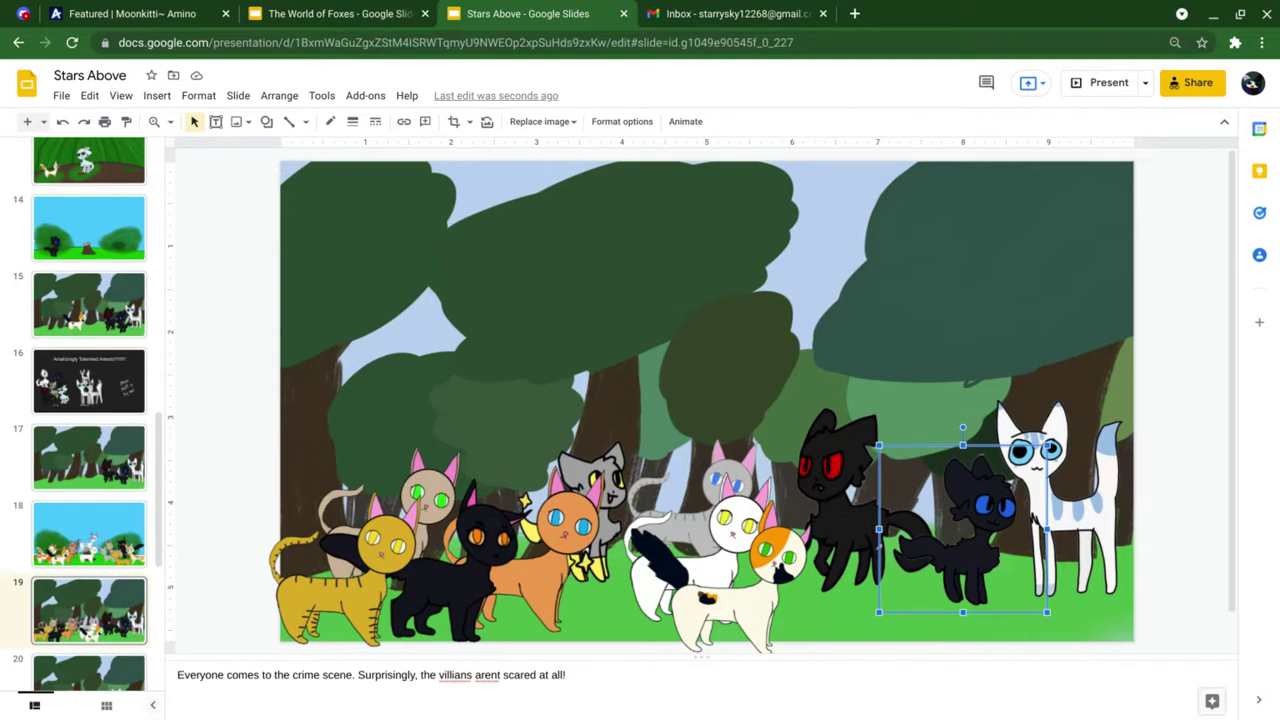
pyautogui.click(966, 286)
pyautogui.click(974, 526)
pyautogui.click(977, 360)
# - On slide 20, move the blue-eyed black cat right up against the blue-striped white cat
pyautogui.press('Down')
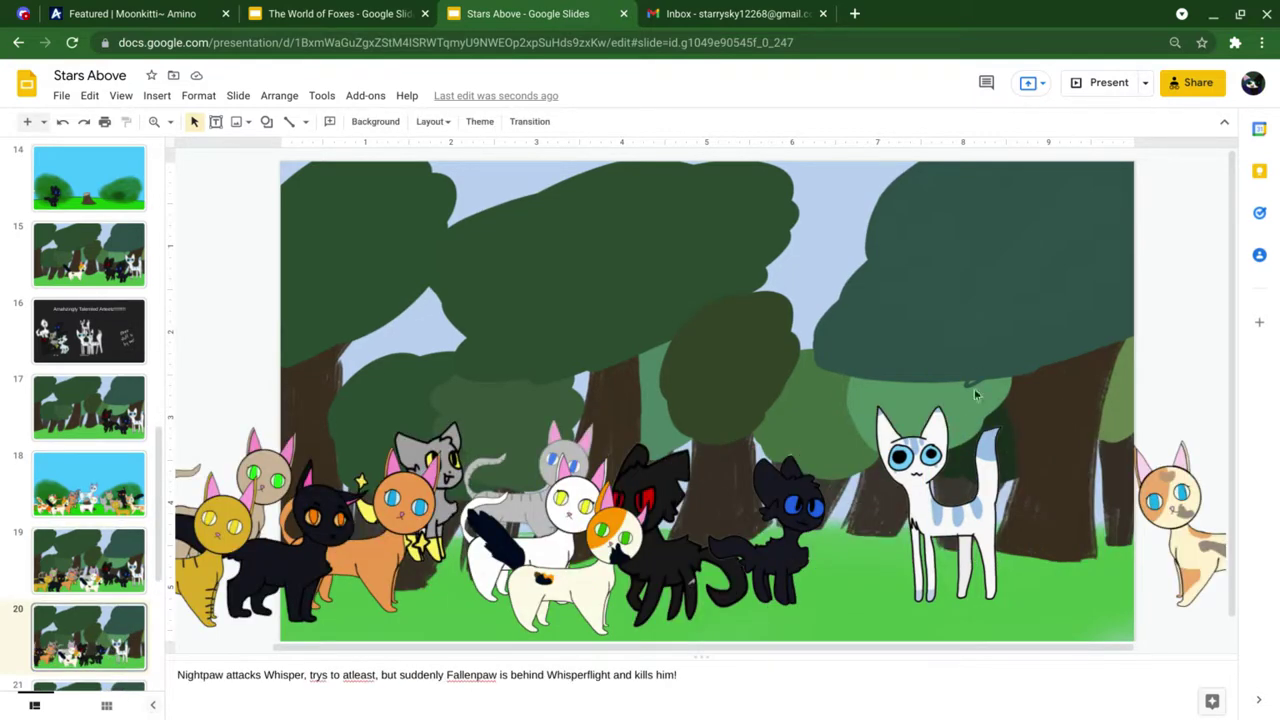
pyautogui.click(806, 536)
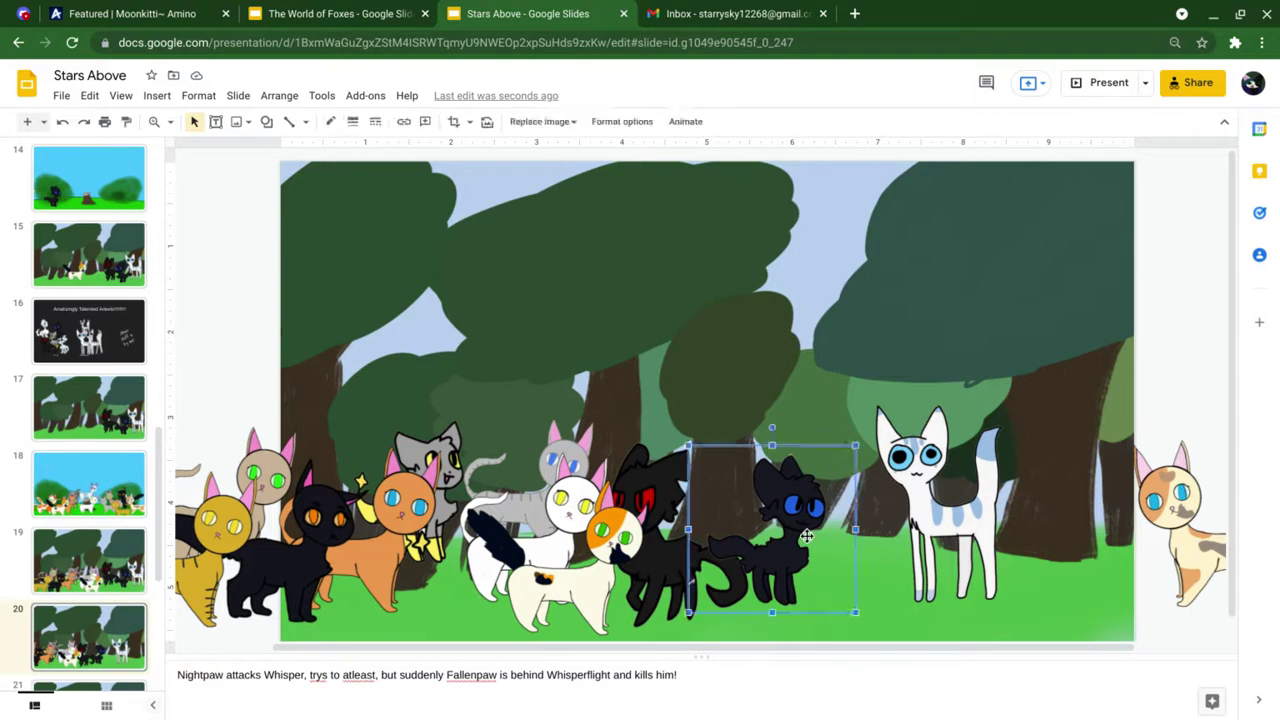
pyautogui.moveTo(806, 536); pyautogui.dragTo(893, 541)
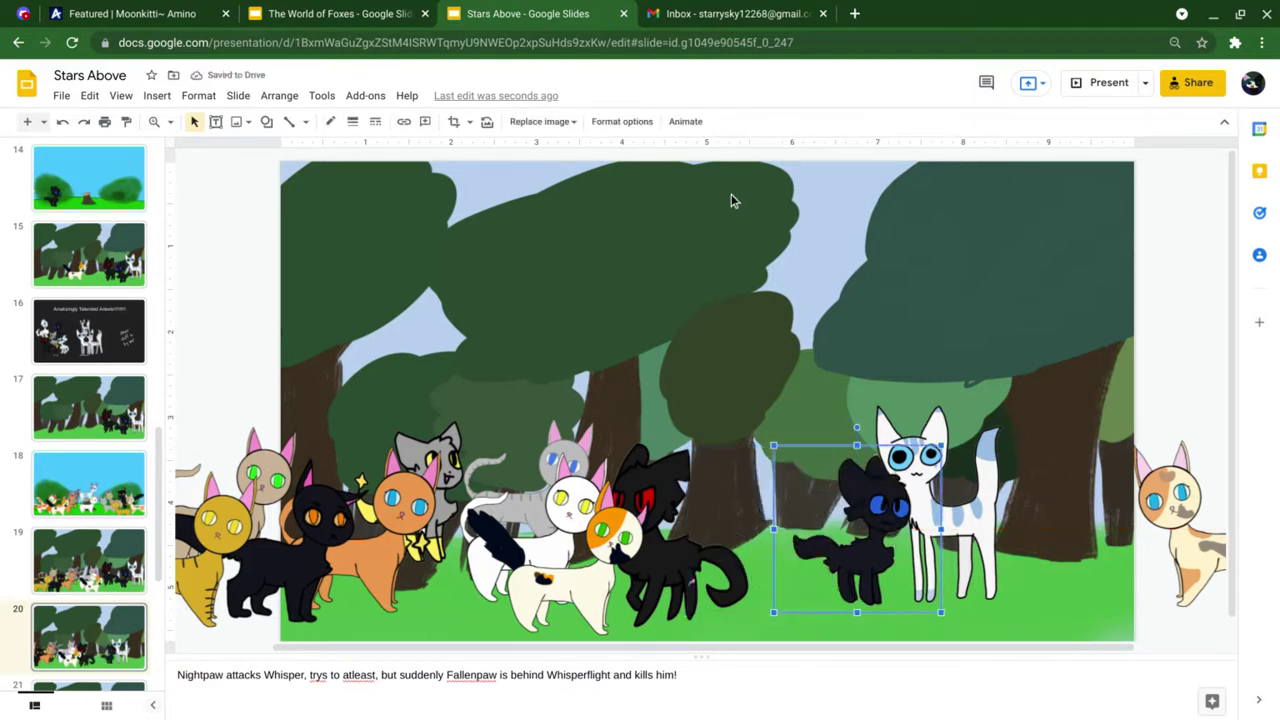
pyautogui.click(840, 157)
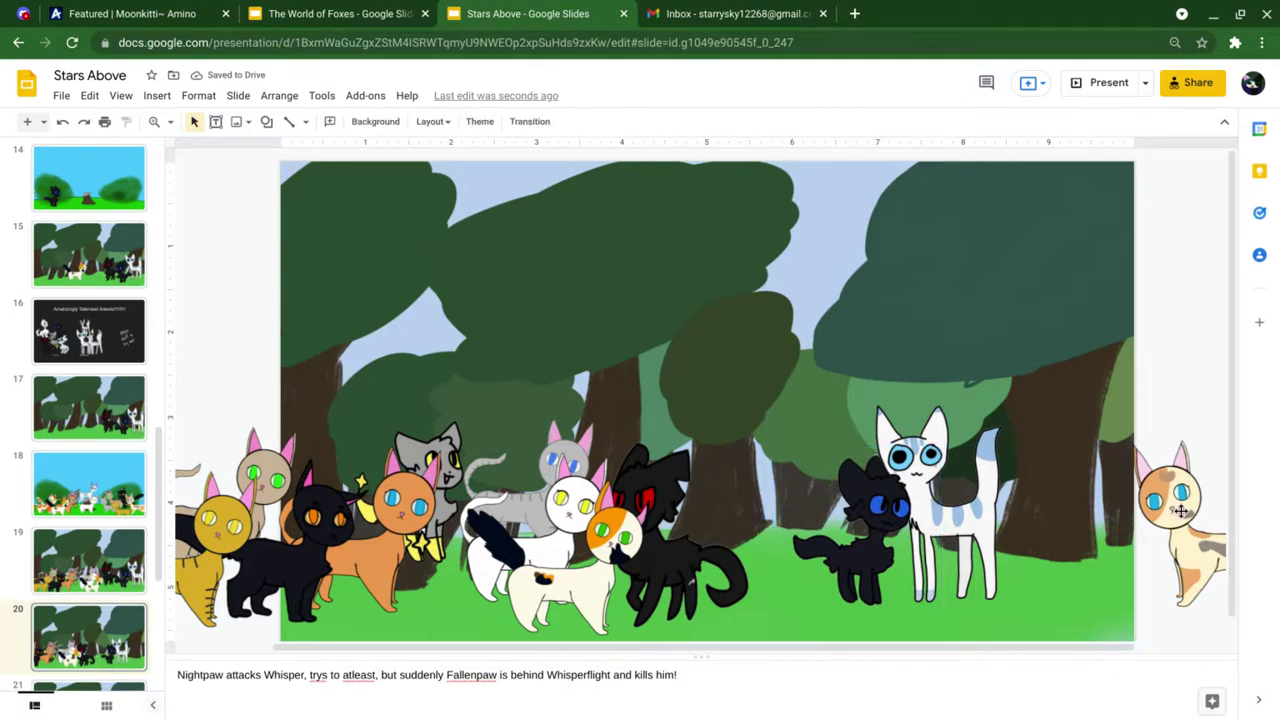
# - Bring the cream patched cat from off the slide's right side and place it raised over the blue-striped white cat's back
pyautogui.moveTo(1180, 505); pyautogui.dragTo(968, 489)
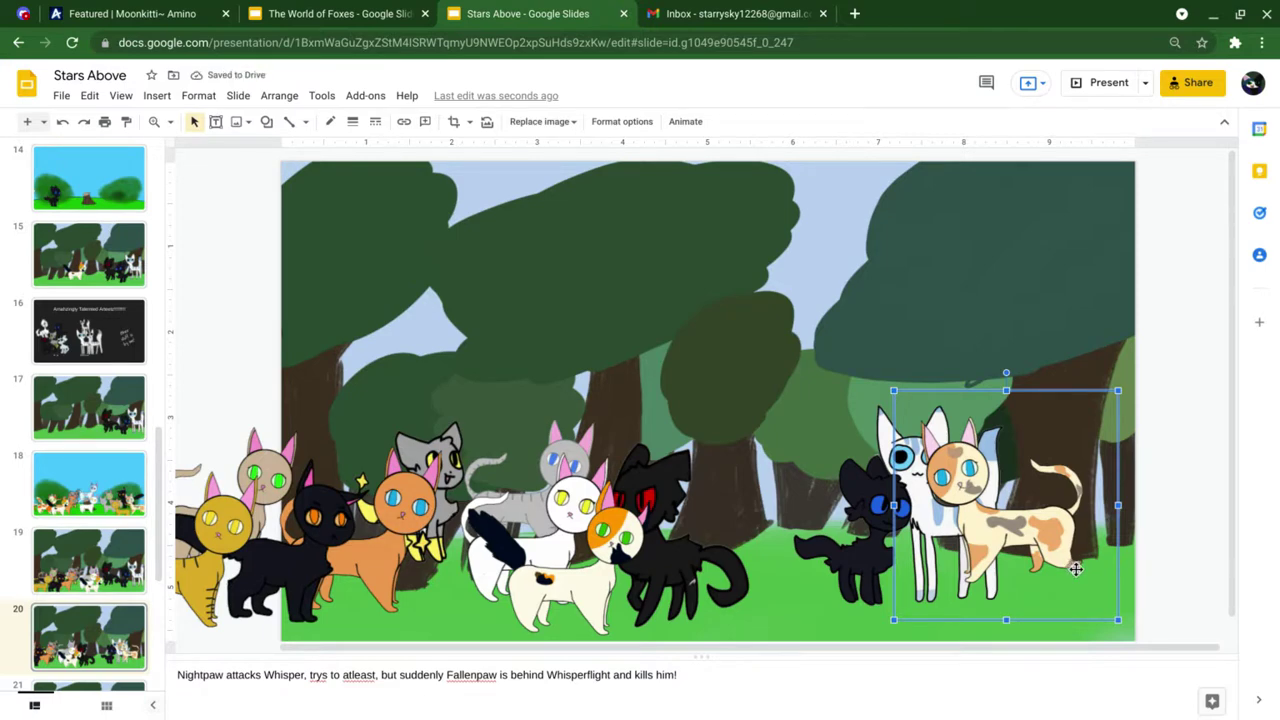
pyautogui.hotkey('ctrl', '0')
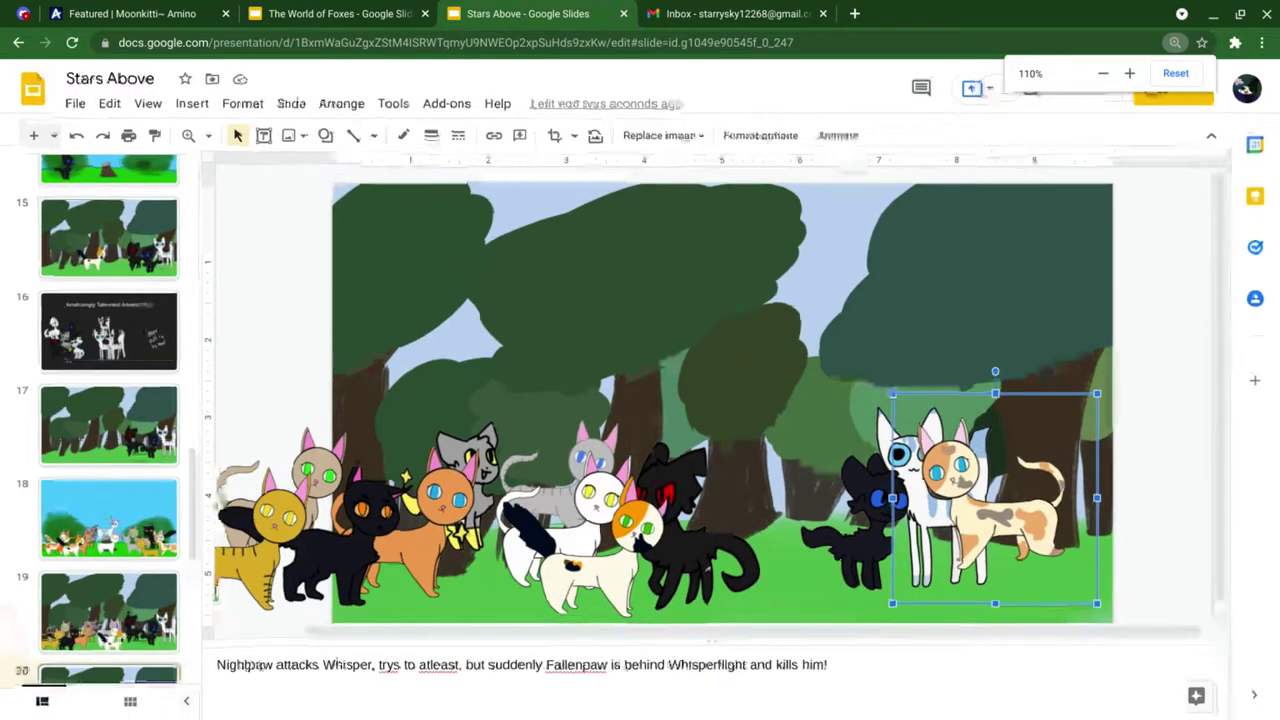
pyautogui.hotkey('ctrl', '-')
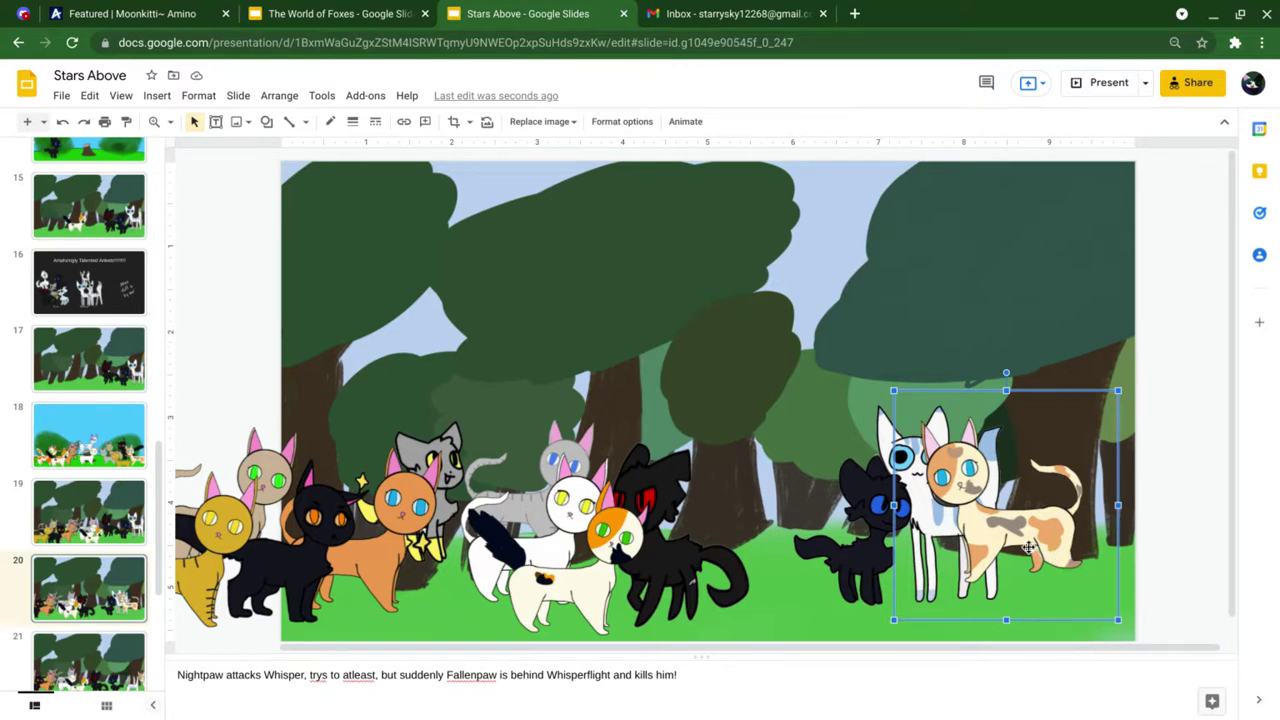
pyautogui.moveTo(1028, 547); pyautogui.dragTo(1024, 505)
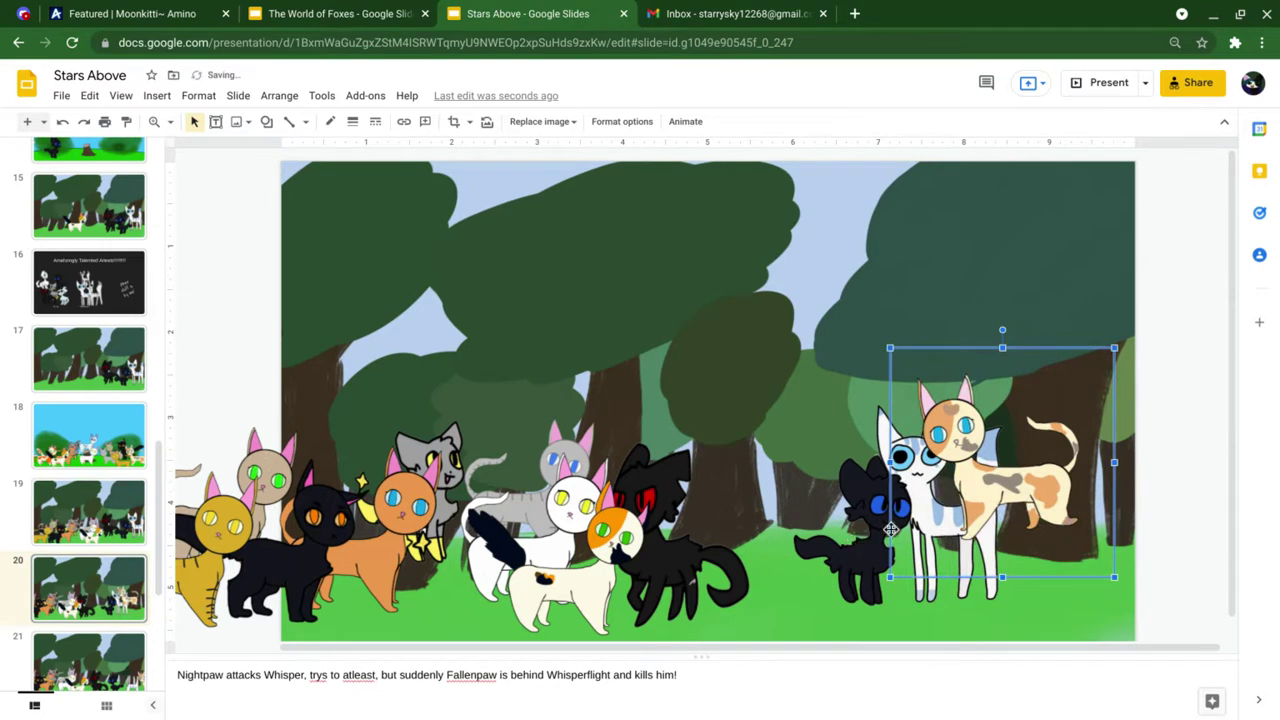
# - Flip the blue-striped white cat vertically and lower it so its head reaches the slide's bottom edge
pyautogui.click(922, 602)
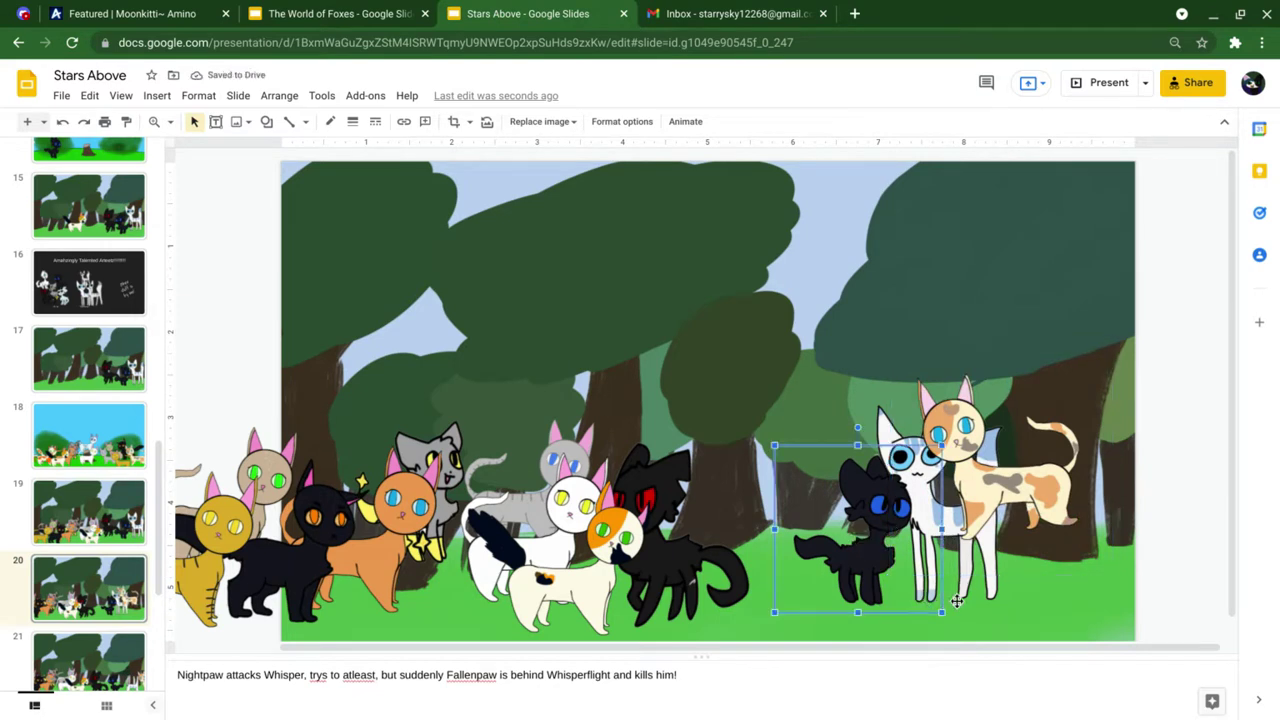
pyautogui.click(957, 601)
pyautogui.rightClick(957, 601)
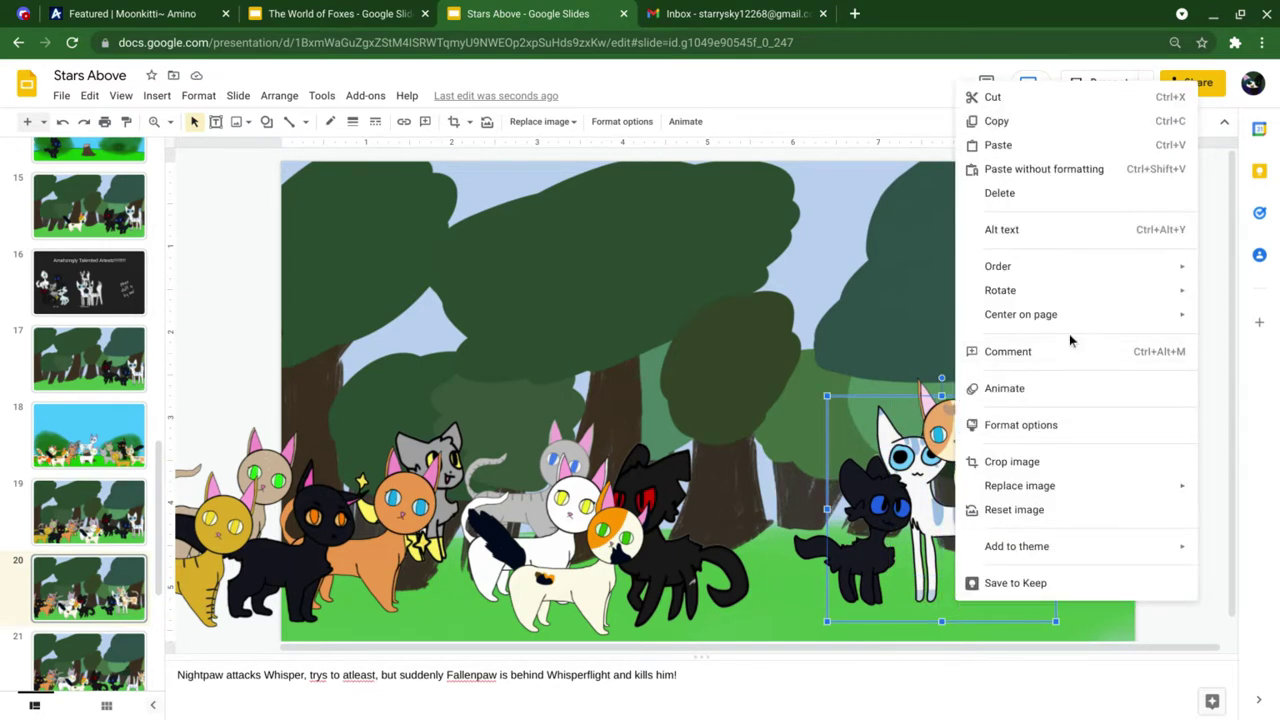
pyautogui.moveTo(1080, 297)
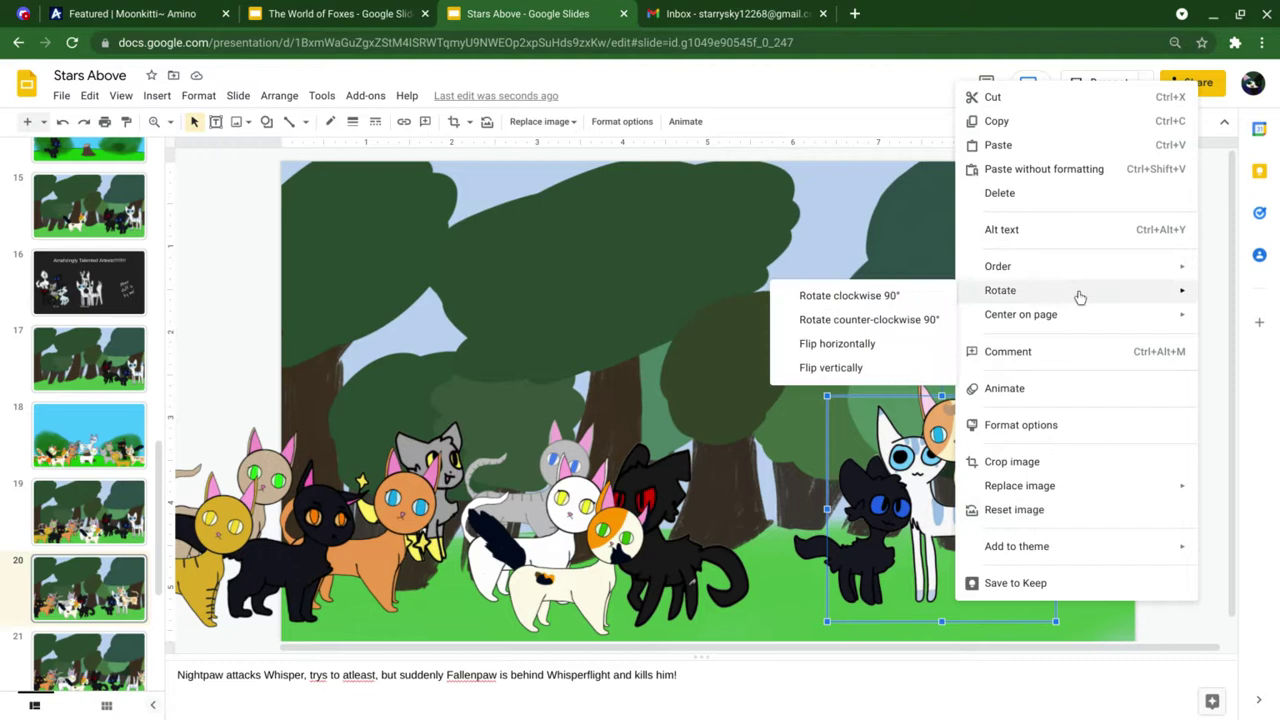
pyautogui.click(883, 366)
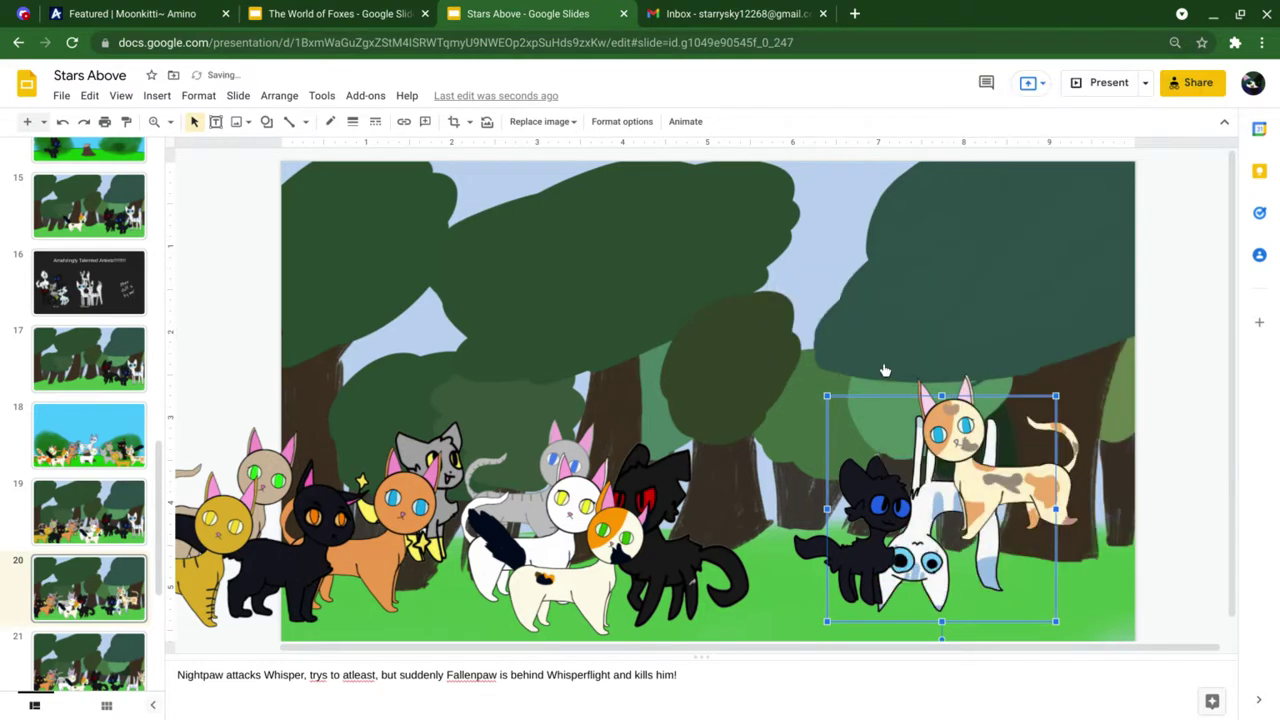
pyautogui.click(938, 608)
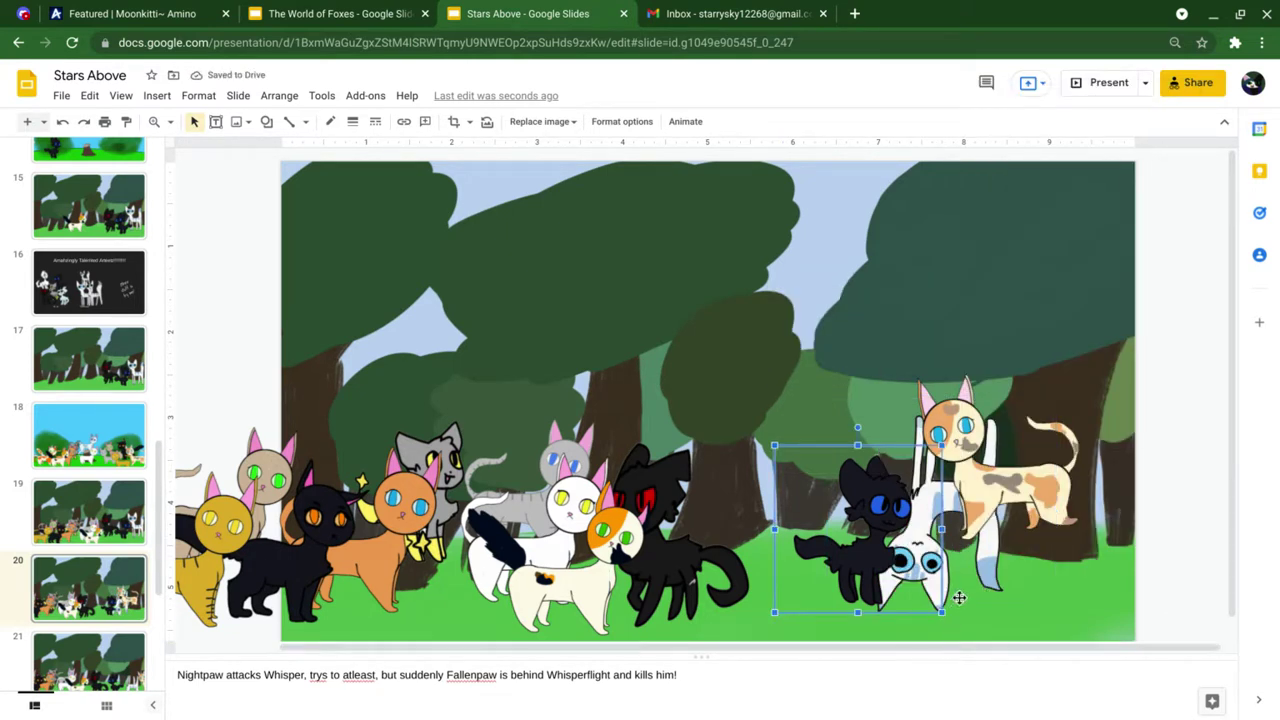
pyautogui.moveTo(957, 600); pyautogui.dragTo(957, 642)
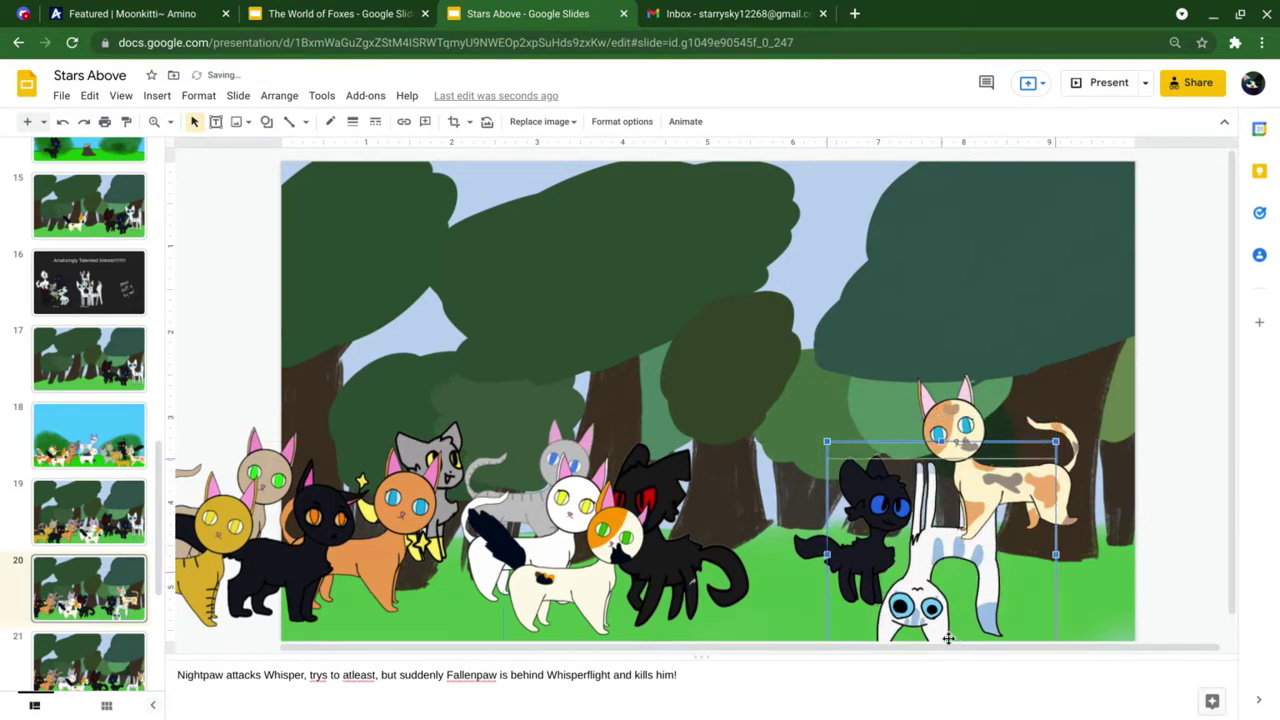
pyautogui.click(1013, 300)
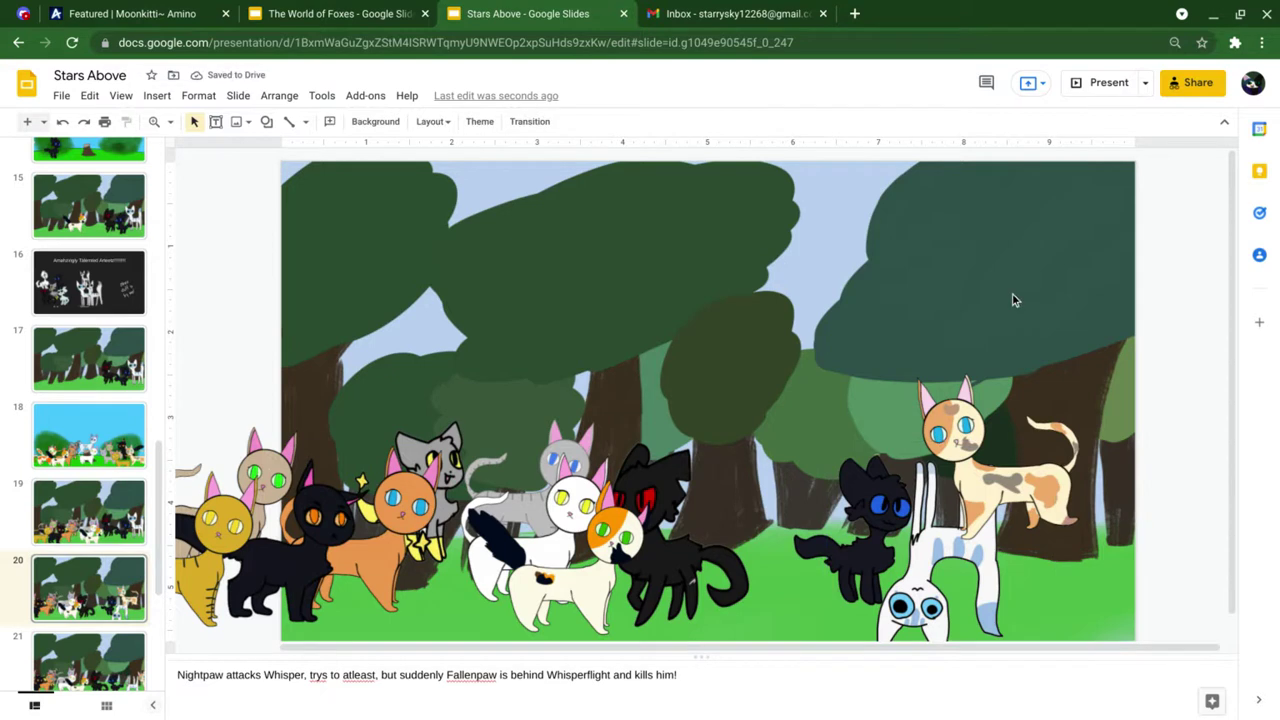
# - Show slide 21 and point out the upside-down white cat and the cream patched cat beside it
pyautogui.press('Down')
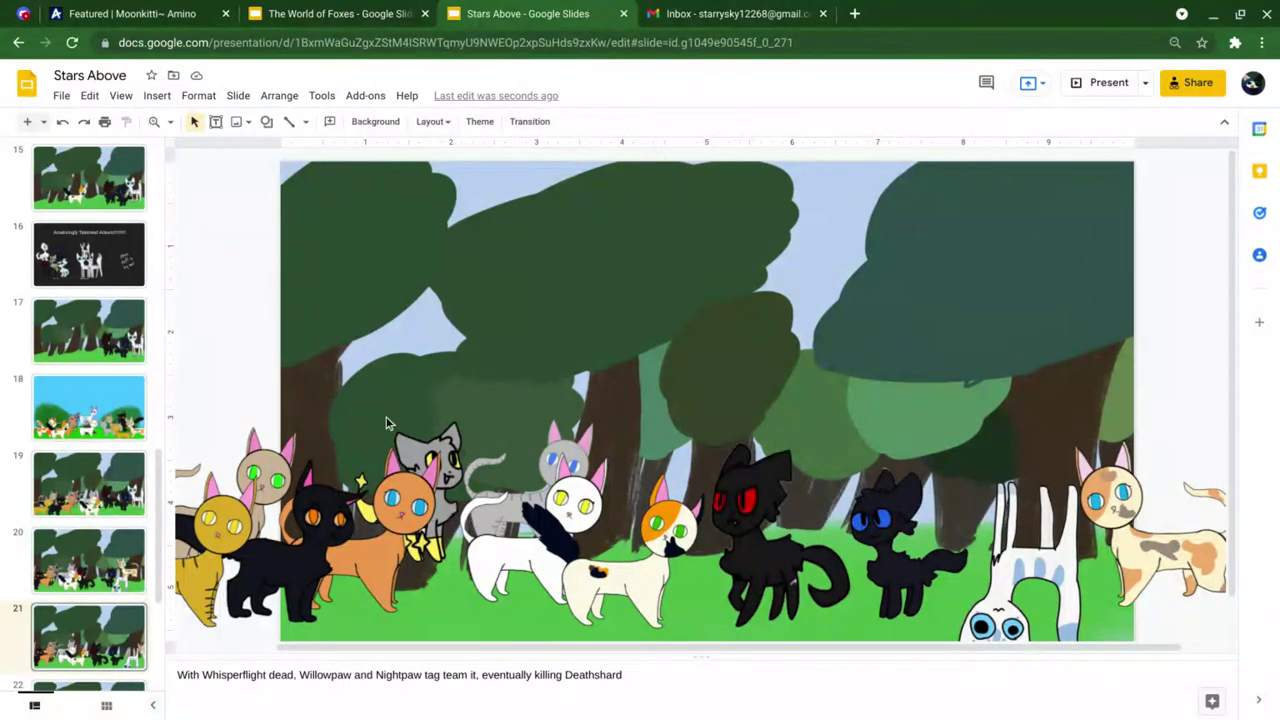
pyautogui.click(996, 582)
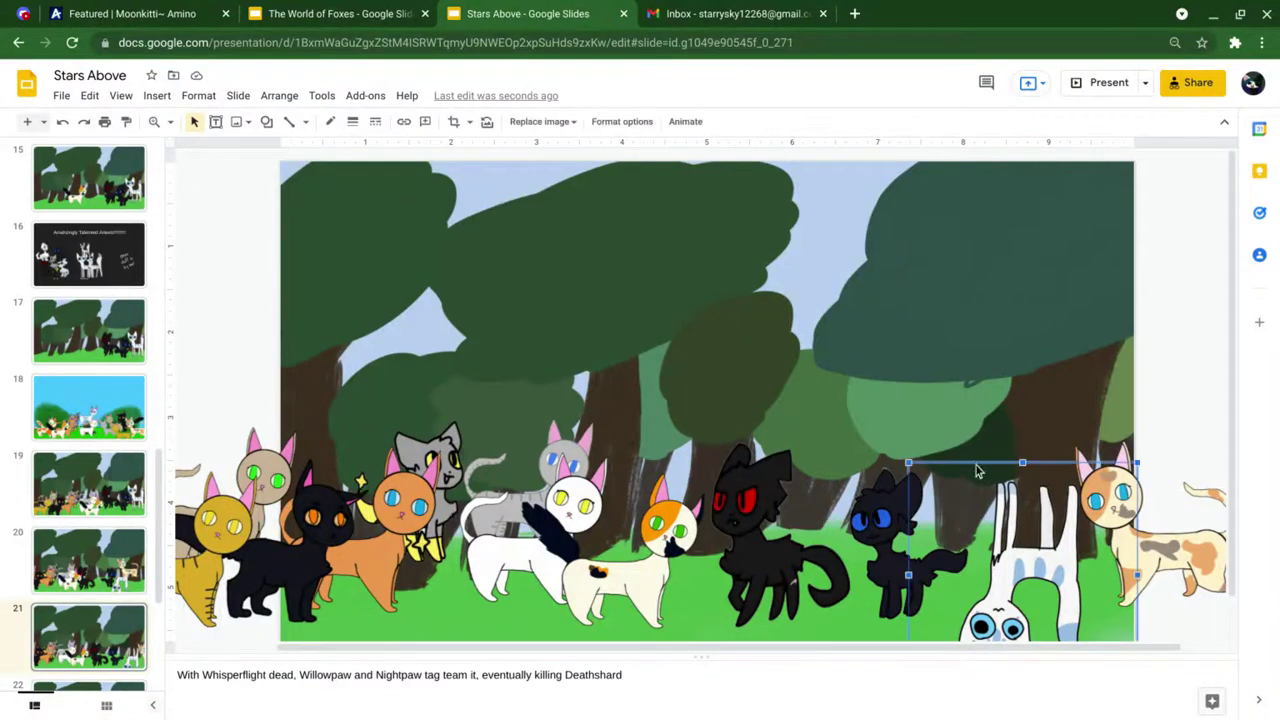
pyautogui.click(927, 345)
pyautogui.click(1162, 535)
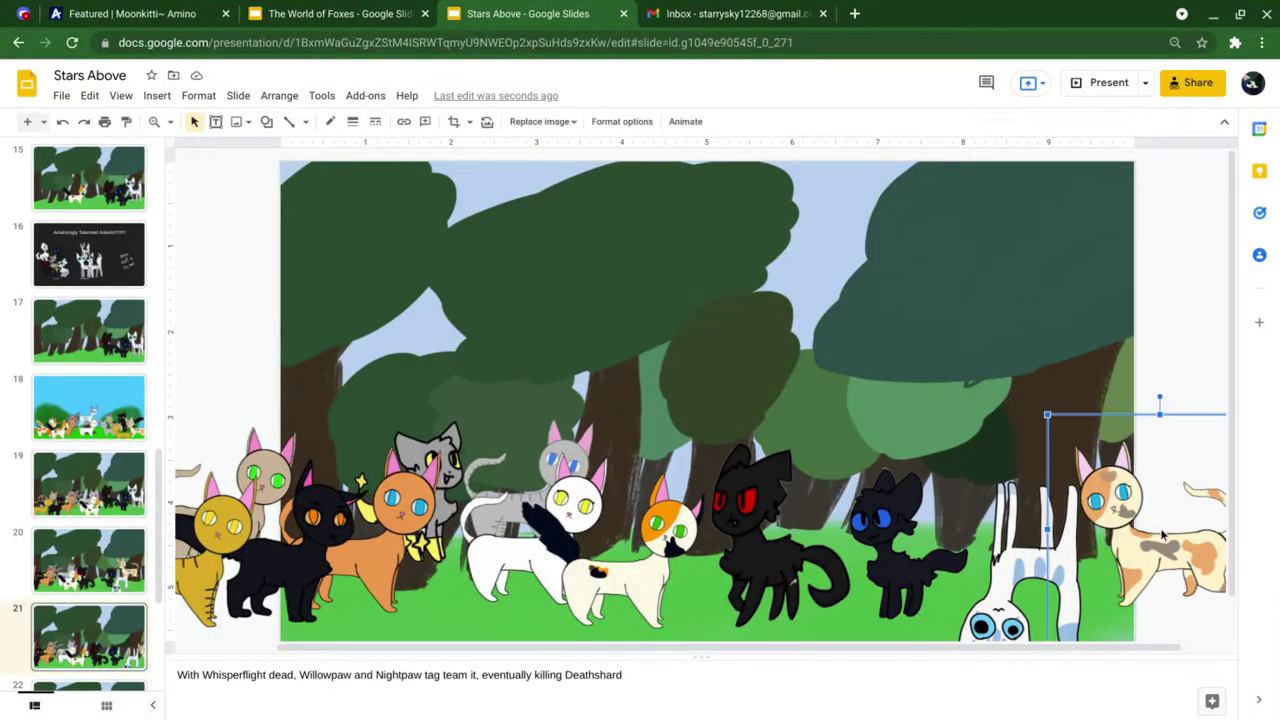
pyautogui.click(1020, 217)
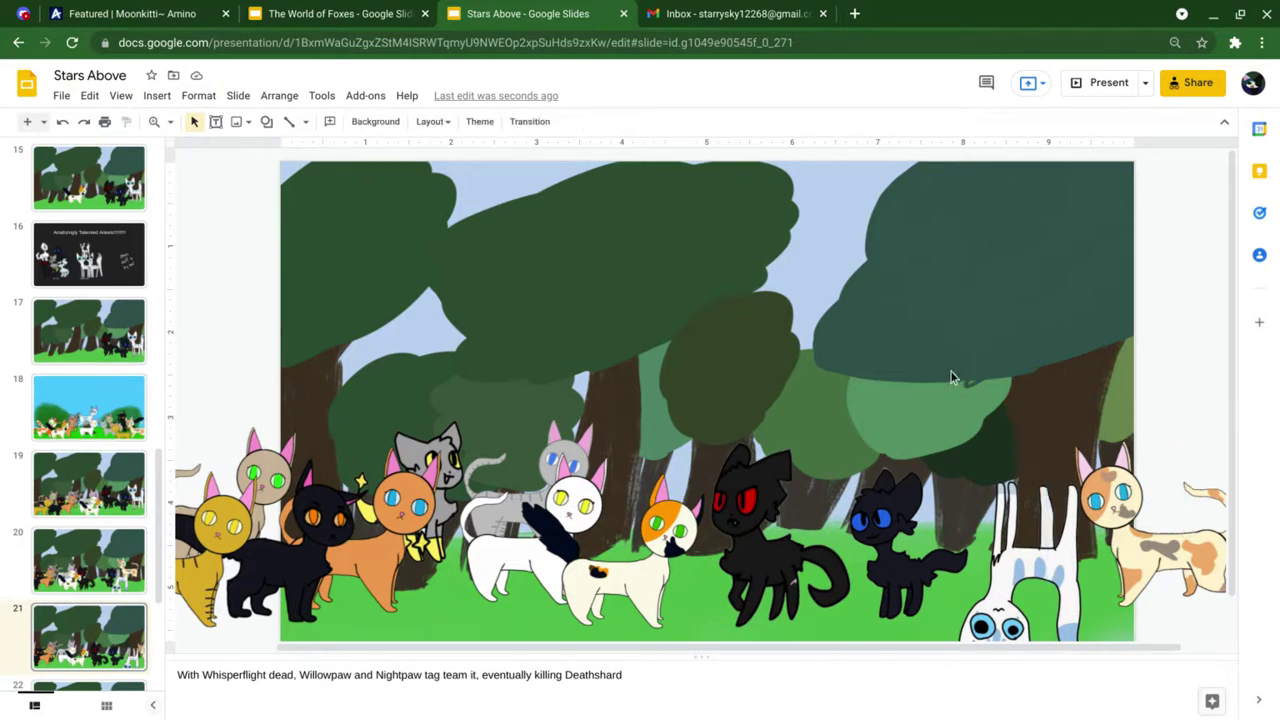
# - On slide 21, move the blue-eyed black cat and the green-eyed calico cat in closer to the red-eyed black cat between them
pyautogui.click(888, 568)
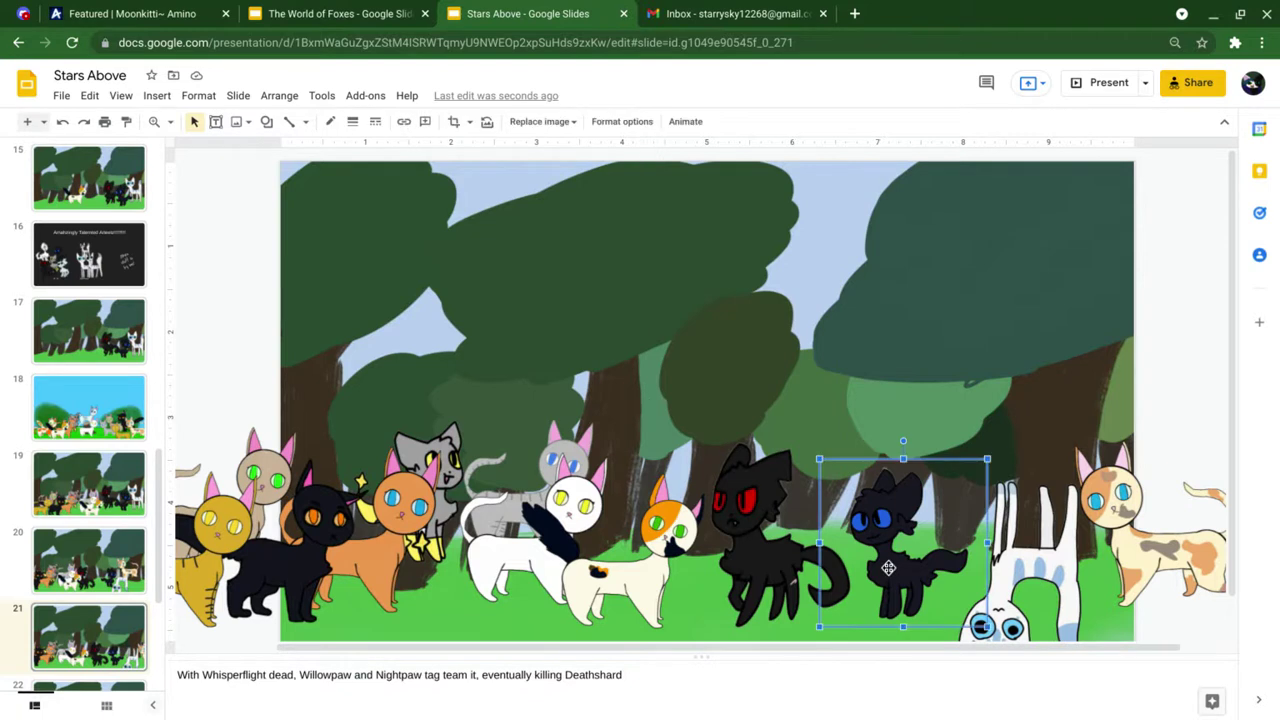
pyautogui.moveTo(888, 568); pyautogui.dragTo(853, 568)
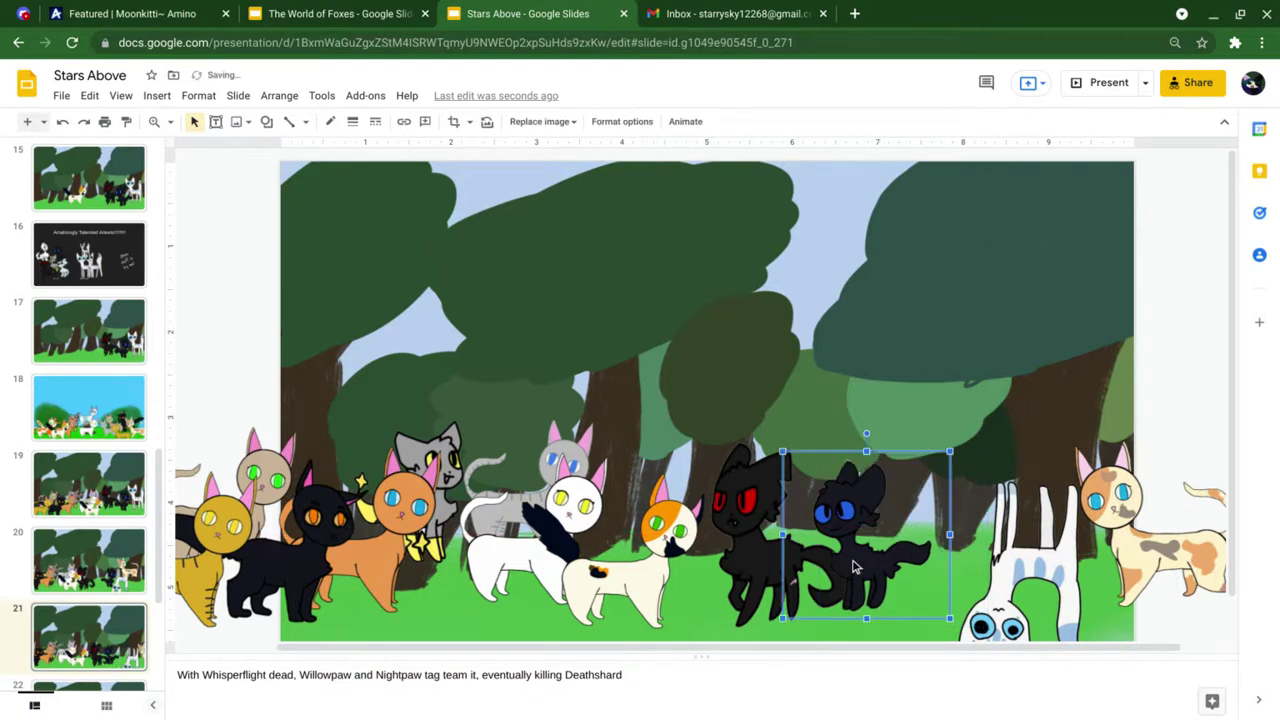
pyautogui.click(836, 282)
pyautogui.click(695, 560)
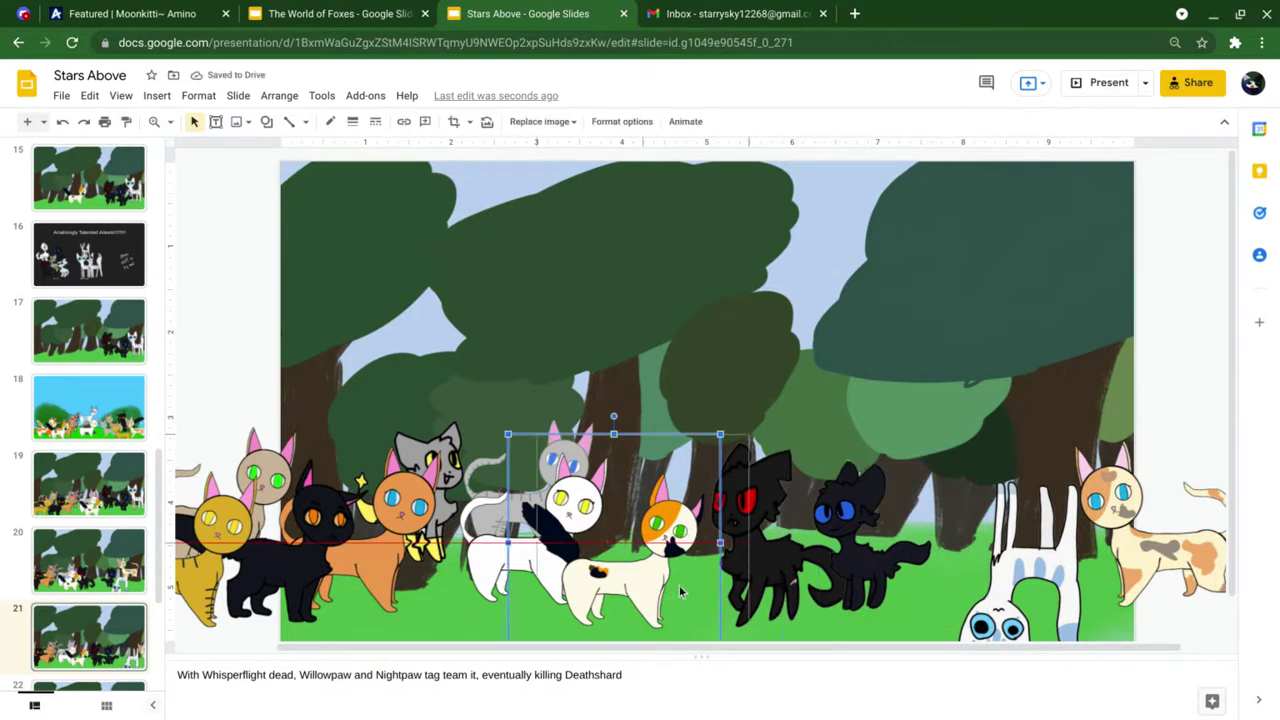
pyautogui.moveTo(700, 505); pyautogui.dragTo(727, 500)
# - Flip the red-eyed black cat vertically on slide 21 and deselect it
pyautogui.click(765, 488)
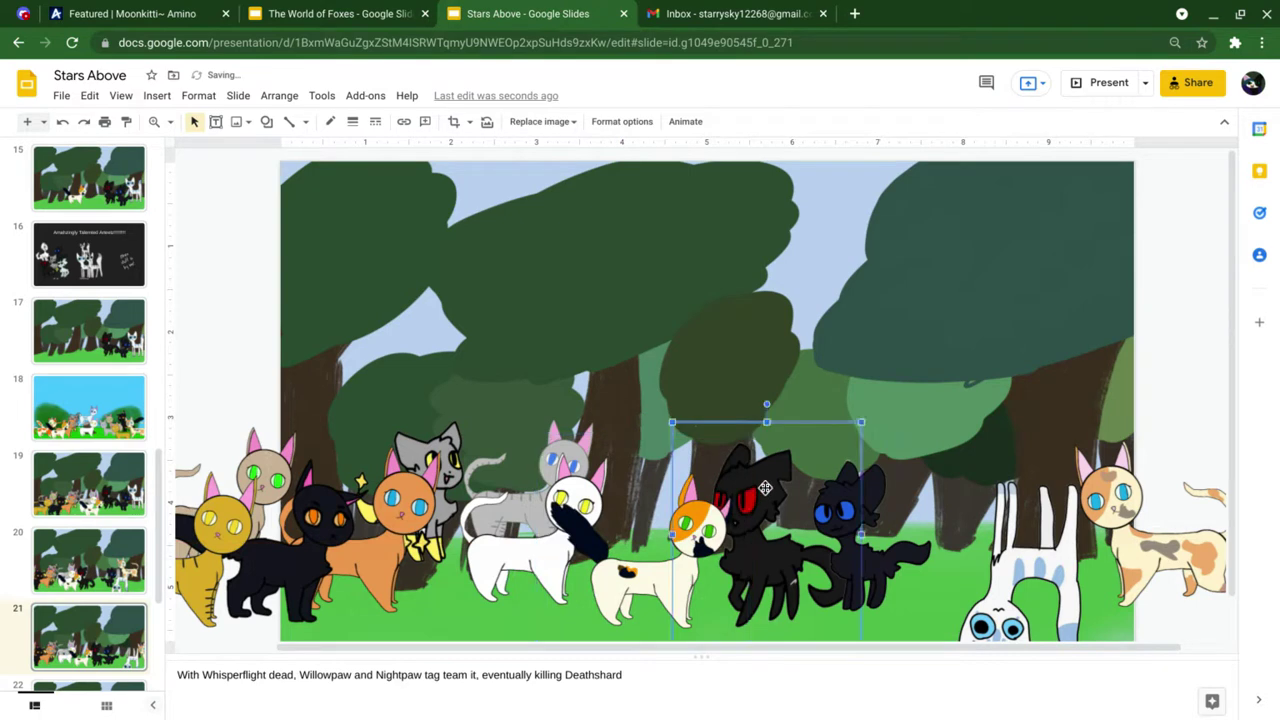
pyautogui.rightClick(765, 488)
pyautogui.moveTo(863, 411)
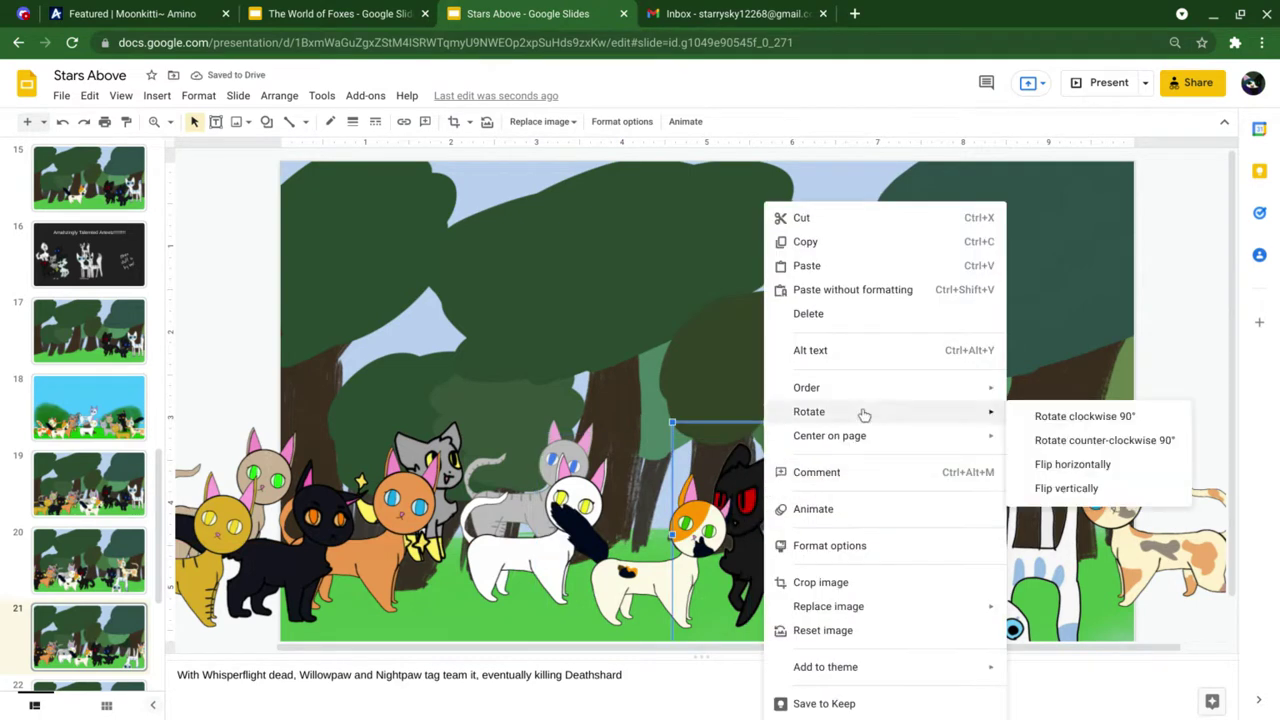
pyautogui.click(1063, 488)
pyautogui.click(823, 243)
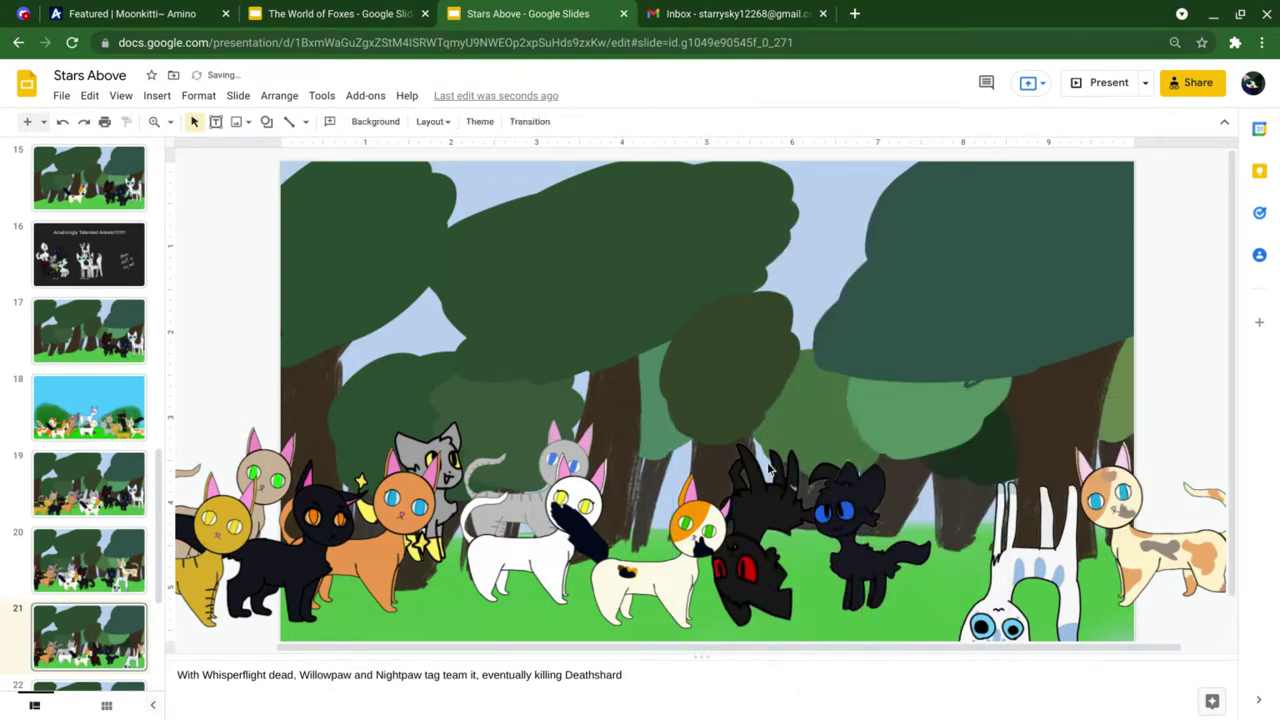
# - Show slide 22 and move the blue-eyed black cat slightly toward the green-eyed calico cat
pyautogui.press('Down')
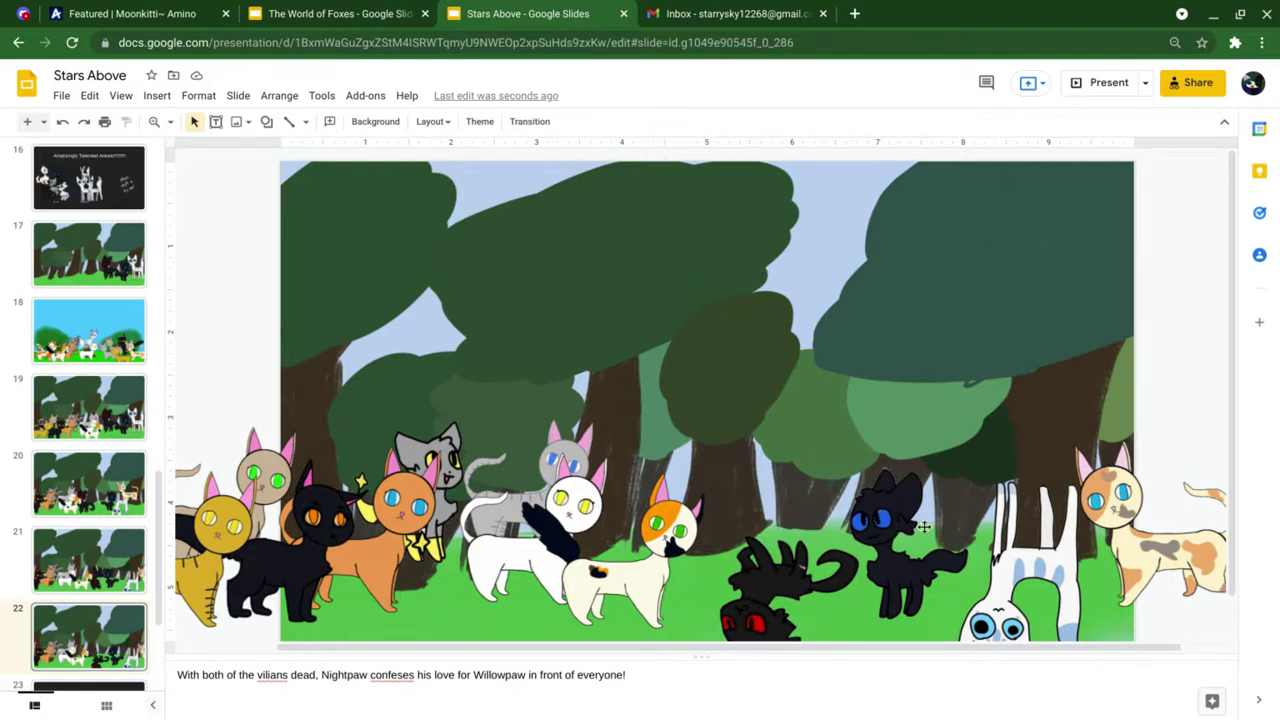
pyautogui.click(904, 562)
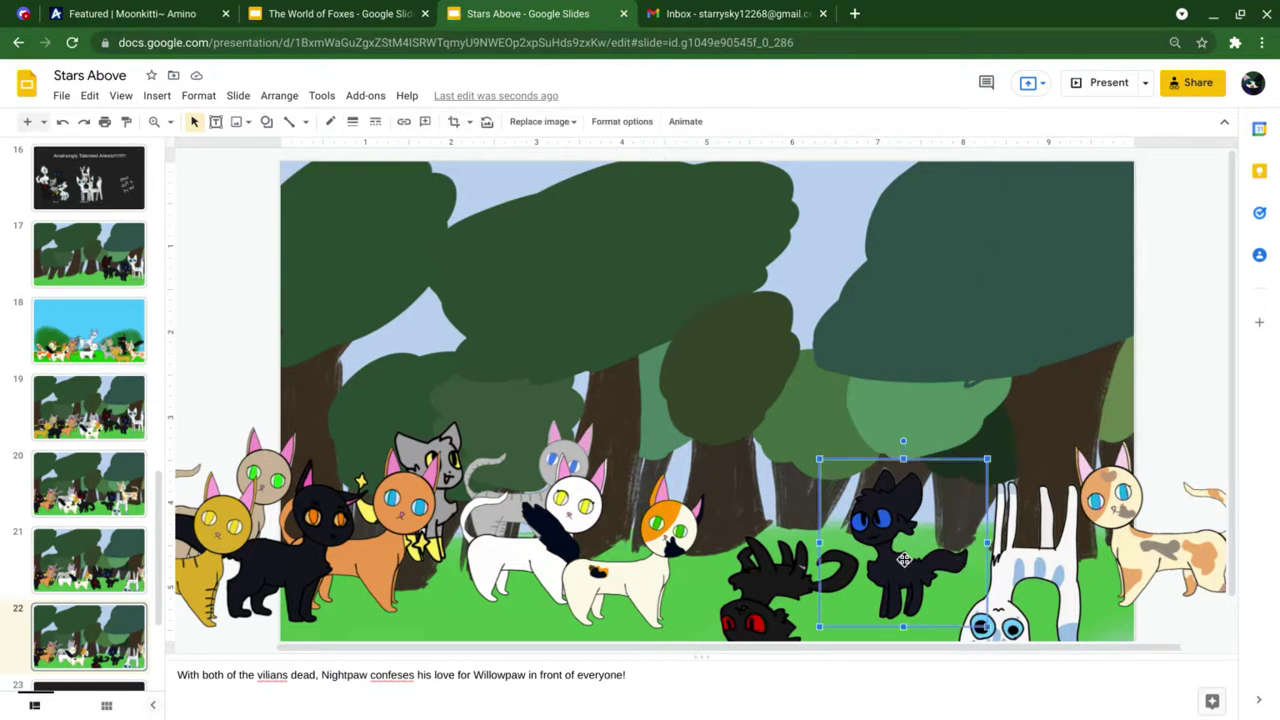
pyautogui.moveTo(904, 565); pyautogui.dragTo(875, 562)
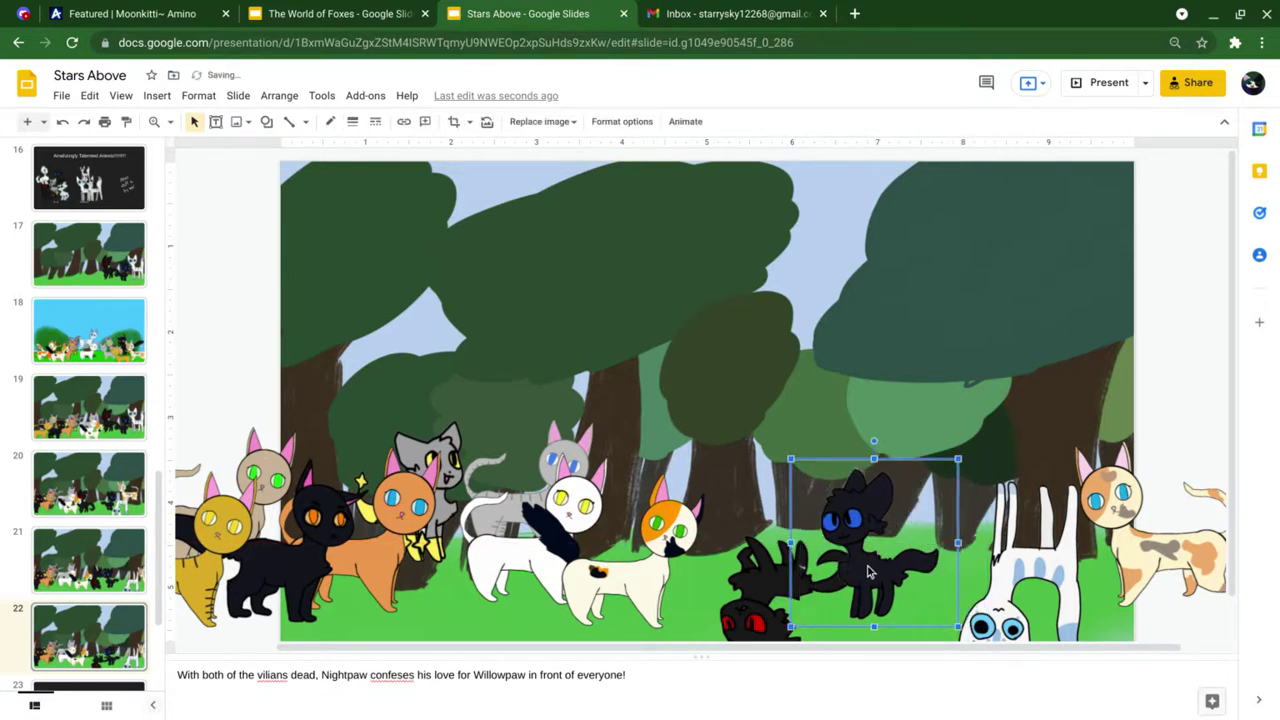
# - Point out the green-eyed calico cat and the group of cats gathered behind it on slide 22
pyautogui.click(650, 565)
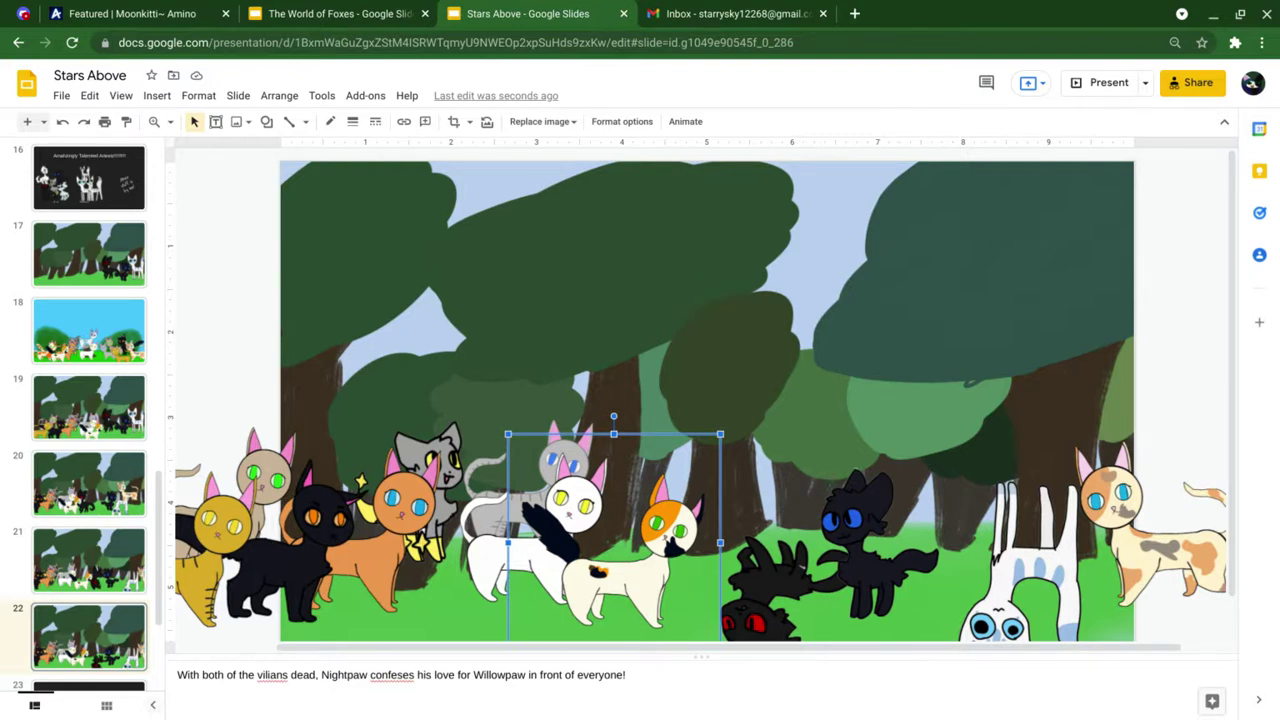
pyautogui.click(746, 277)
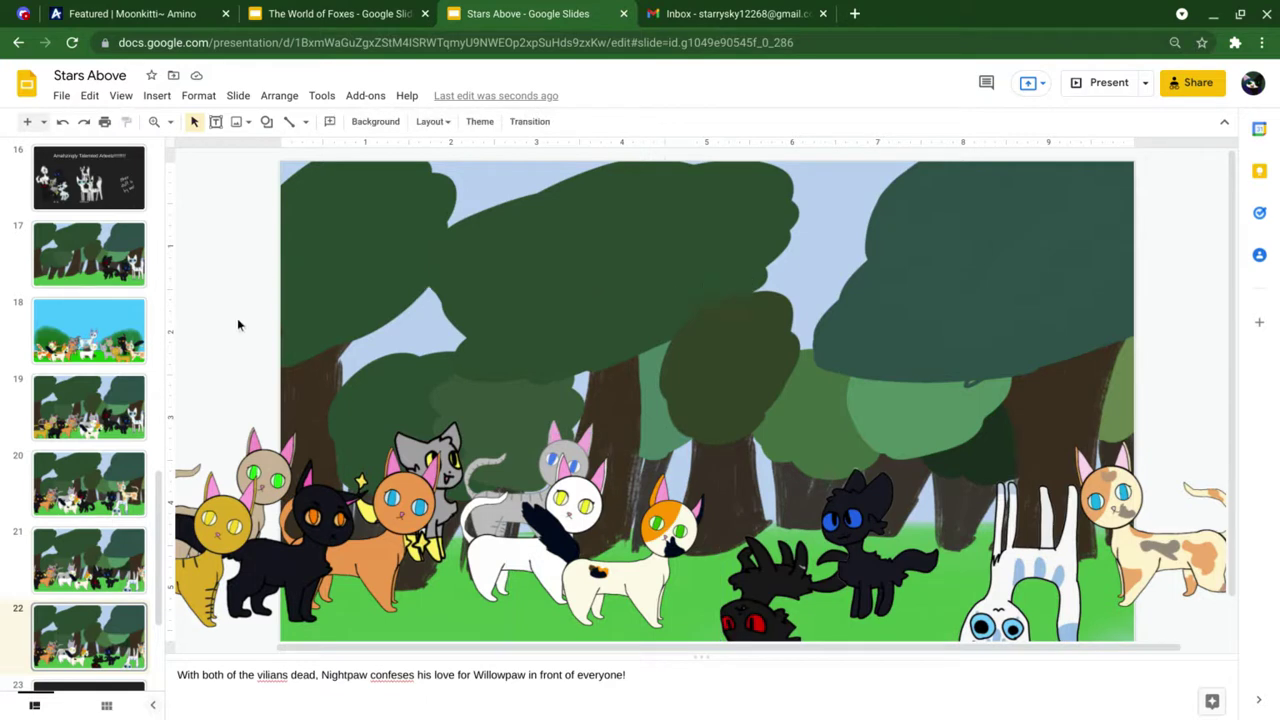
pyautogui.moveTo(222, 327); pyautogui.dragTo(489, 640)
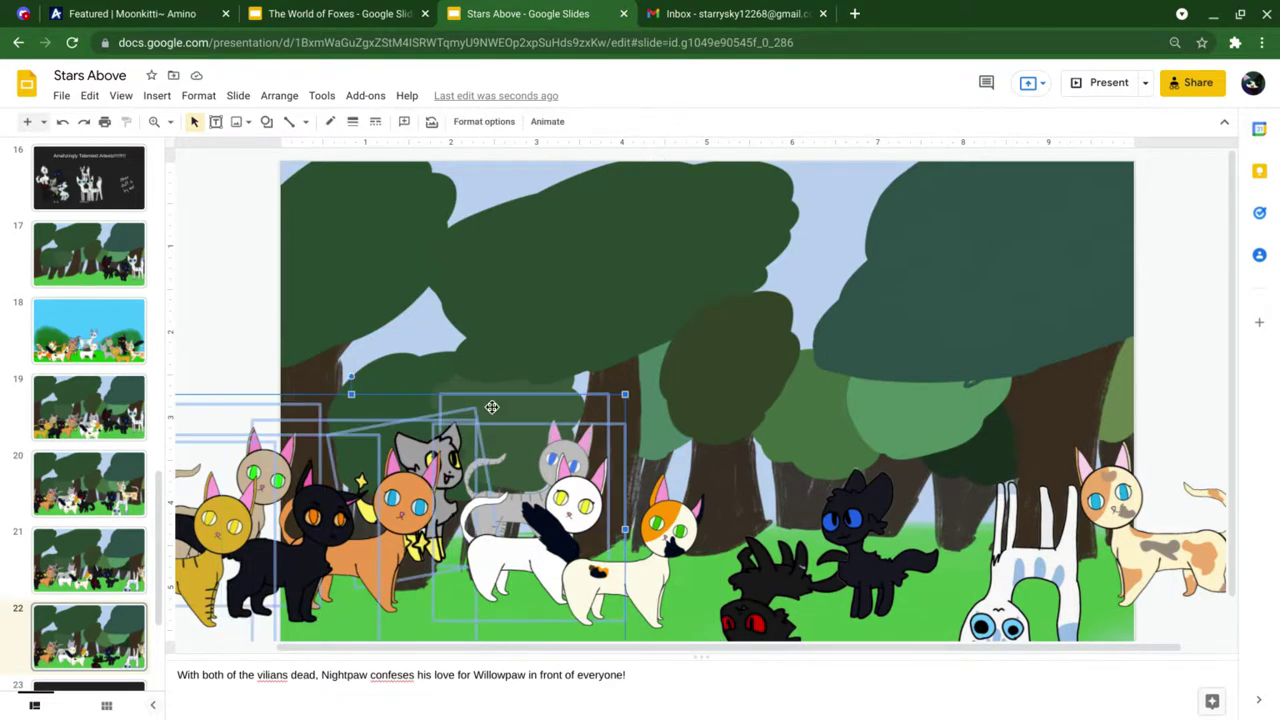
pyautogui.click(563, 215)
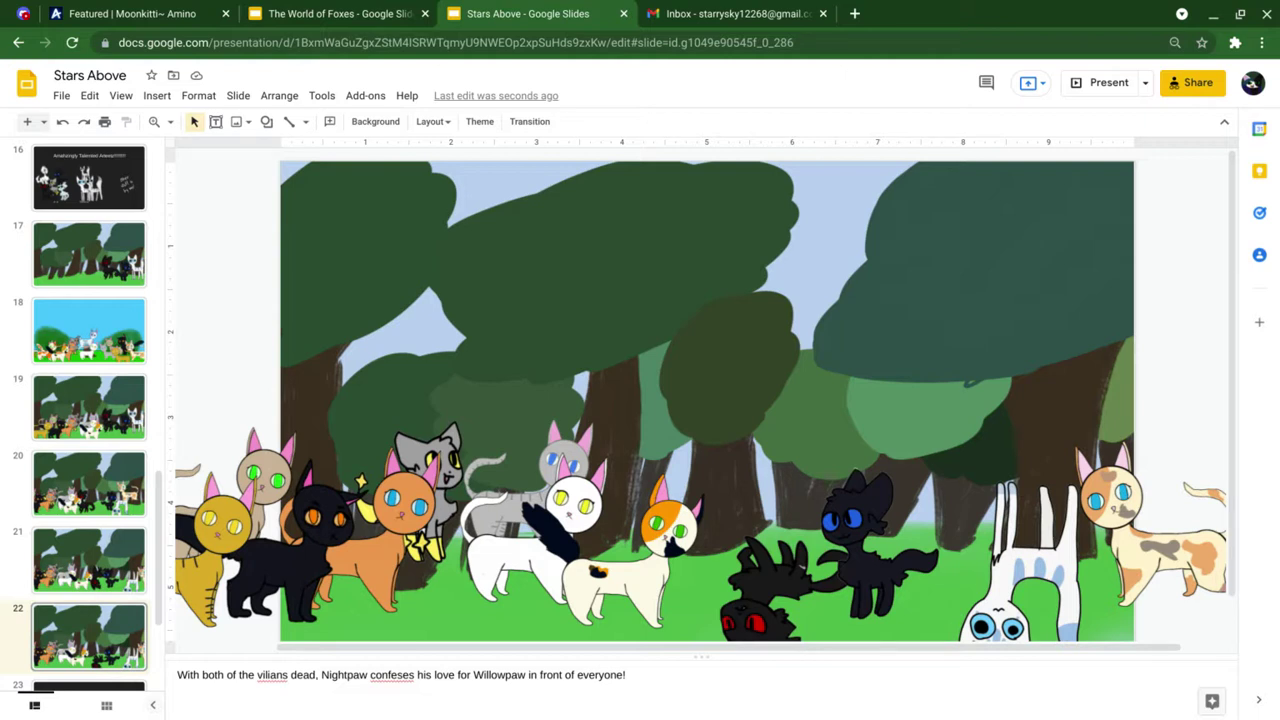
# - Show the timeskip title slide 23, then slide 24, and point out the small patched cat in front of the yellow-eyed white cat
pyautogui.click(88, 687)
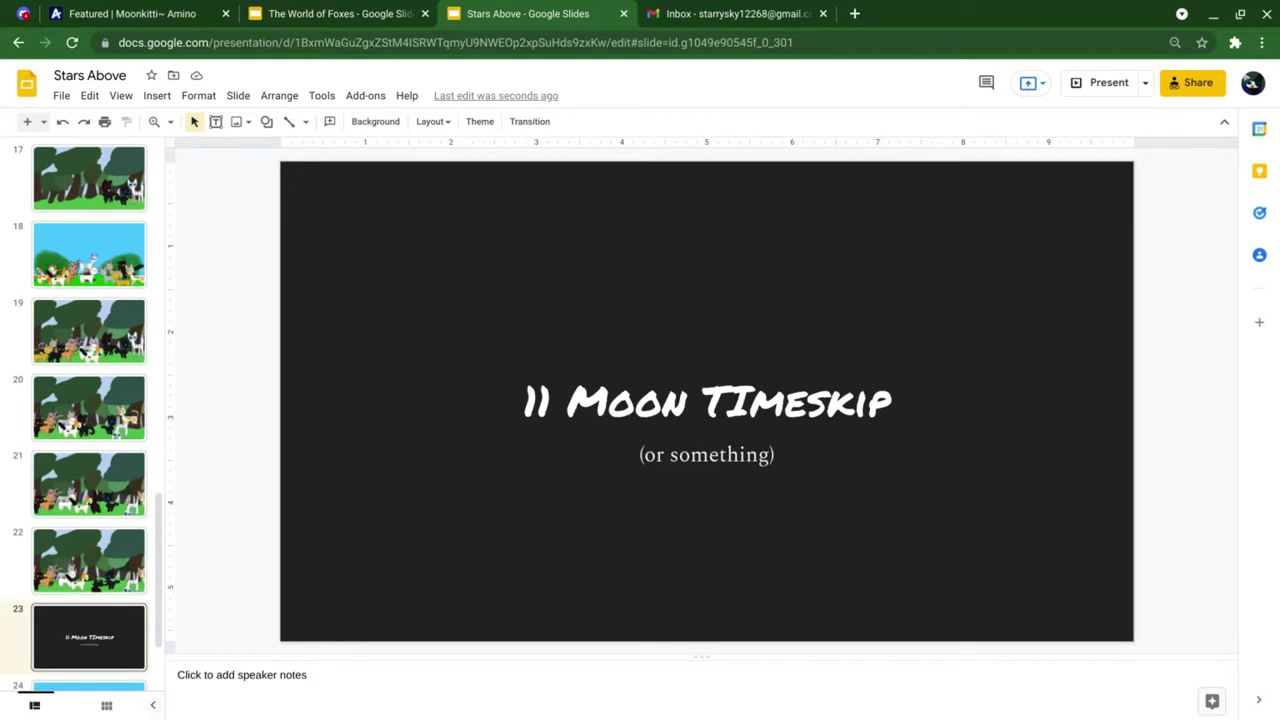
pyautogui.click(88, 688)
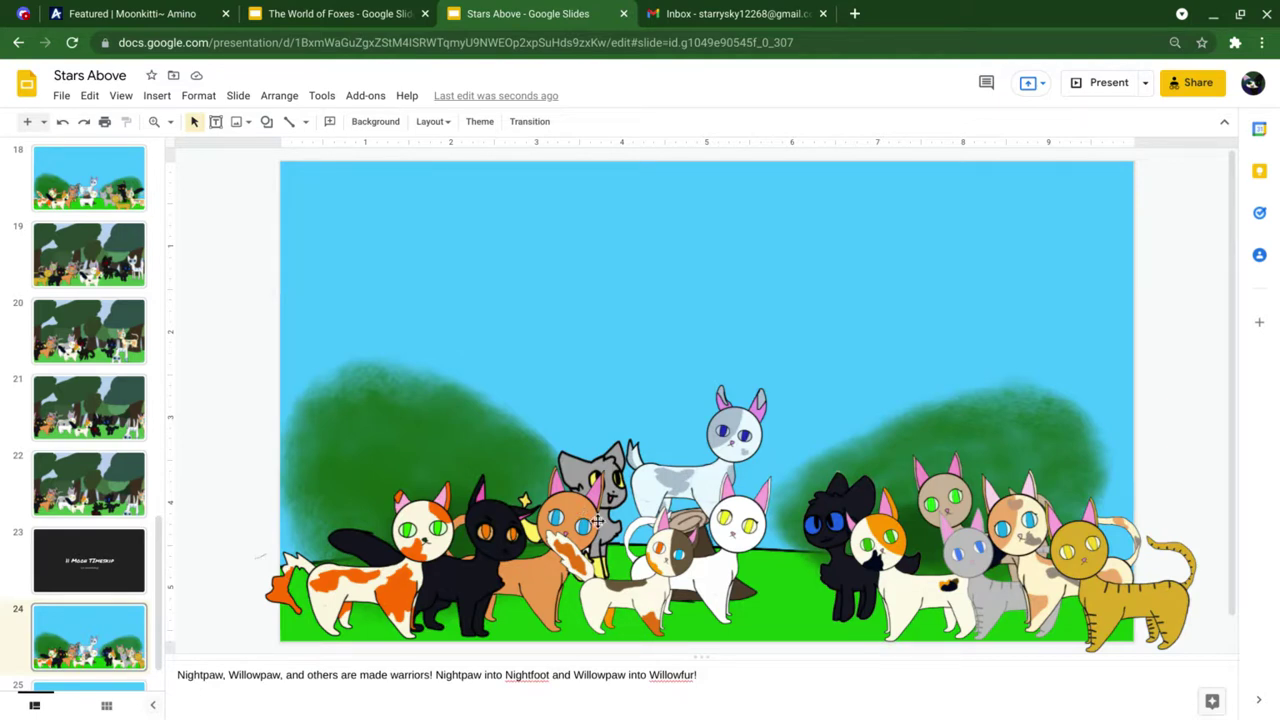
pyautogui.click(660, 570)
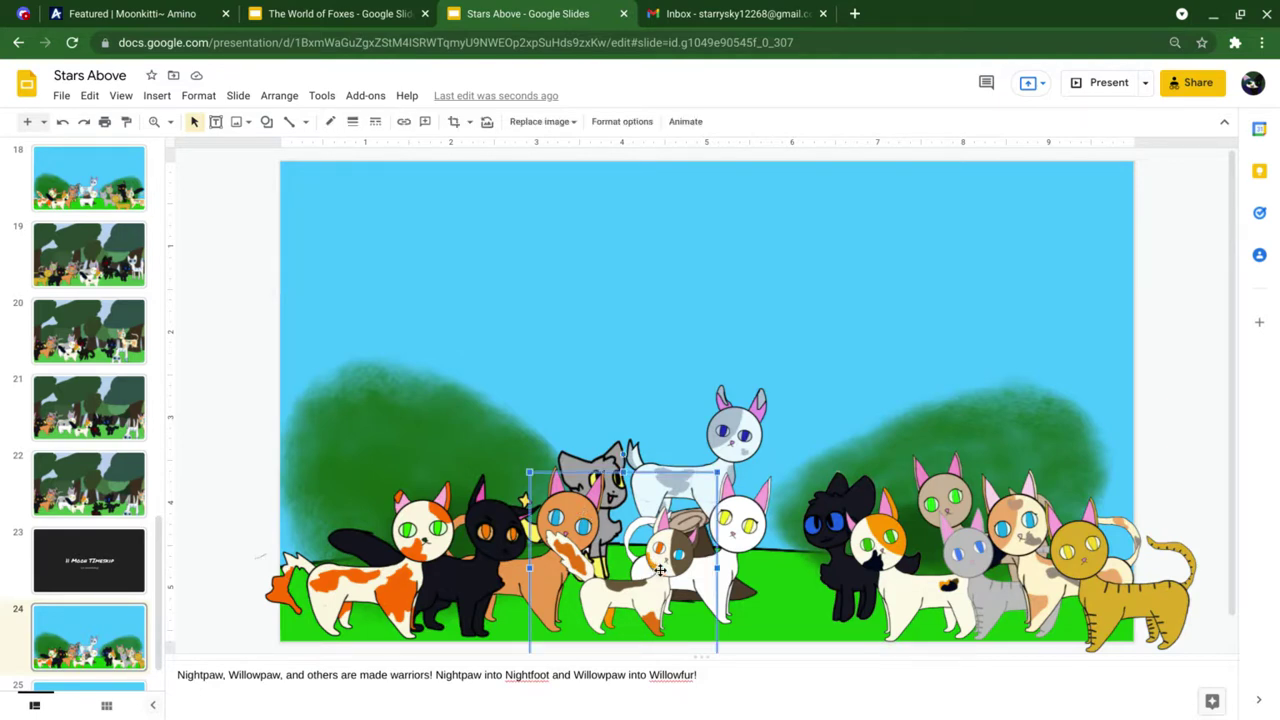
pyautogui.click(729, 264)
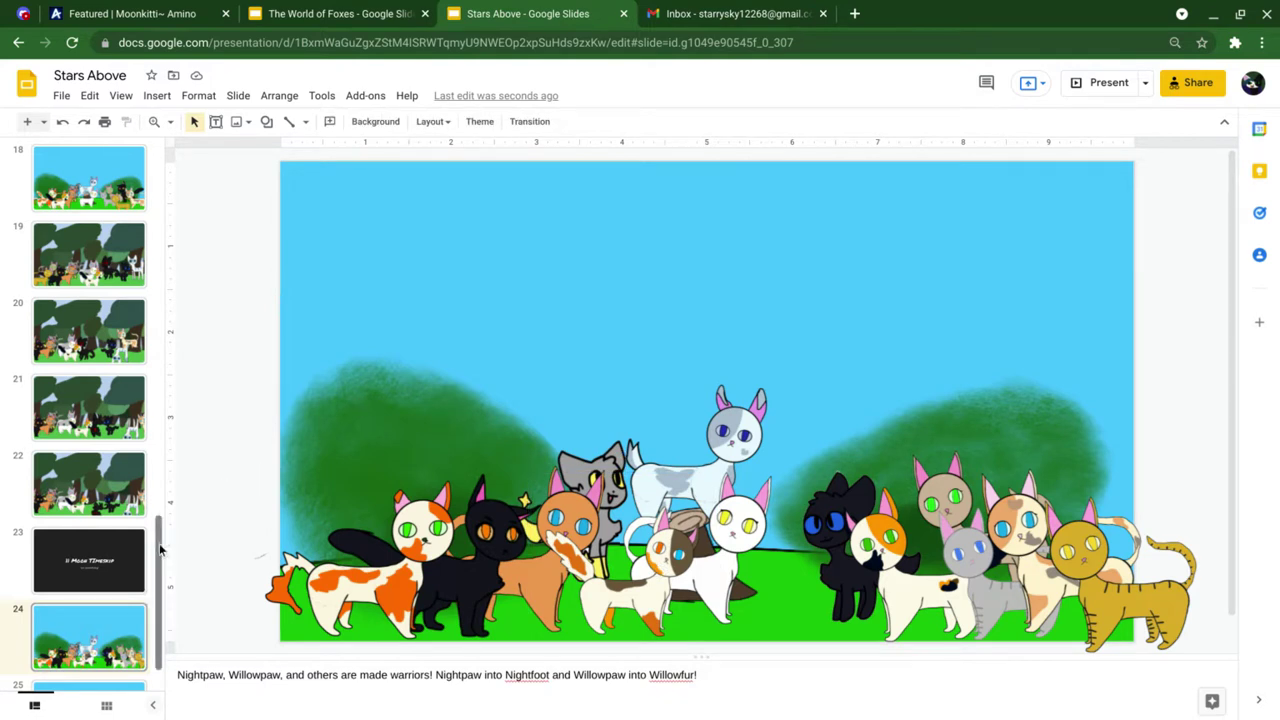
# - Show slide 25, the final scene with the upside-down gray-and-white cat
pyautogui.scroll(-1, 160, 580)
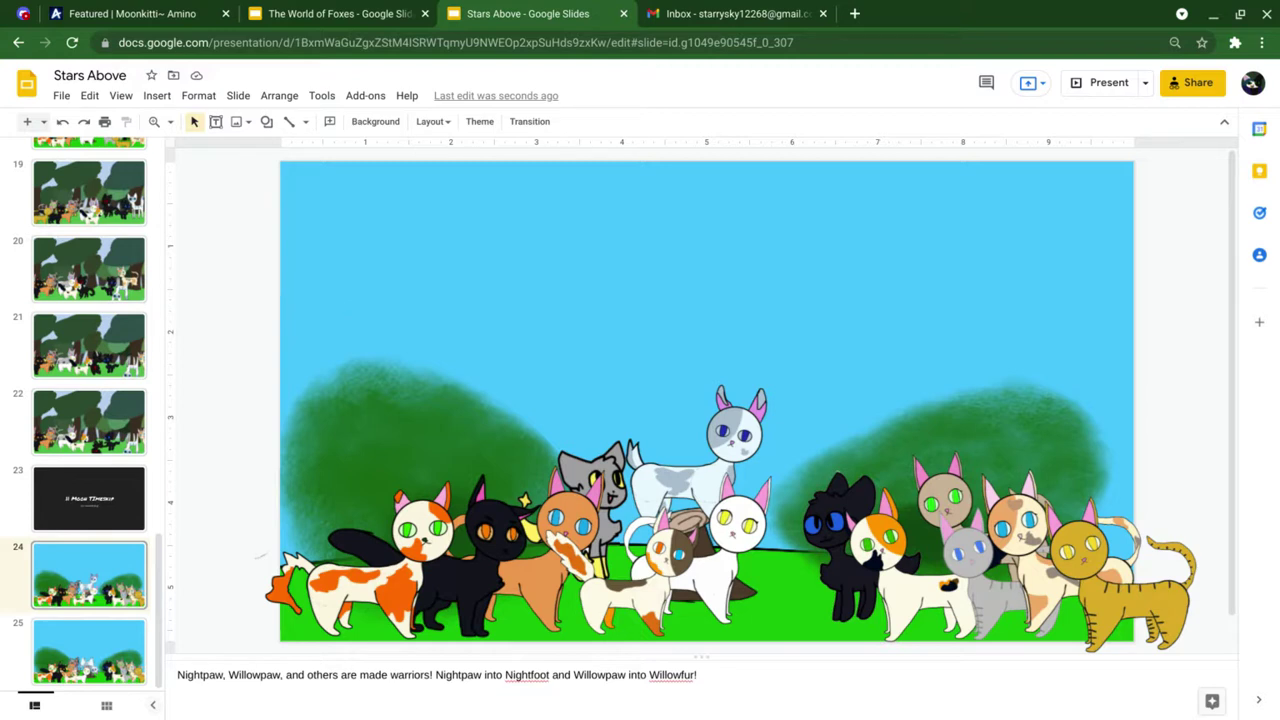
pyautogui.press('Down')
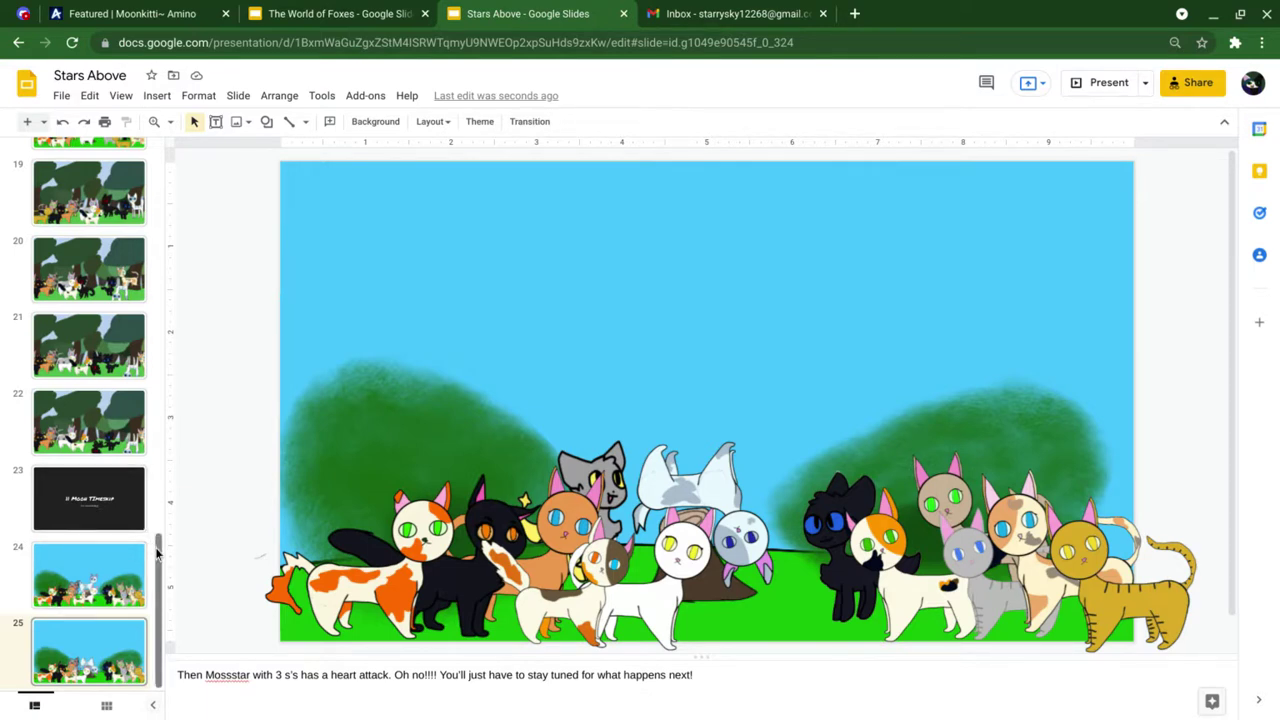
pyautogui.moveTo(157, 553)
pyautogui.mouseDown()
pyautogui.moveTo(157, 470)
pyautogui.moveTo(158, 557)
pyautogui.mouseUp()
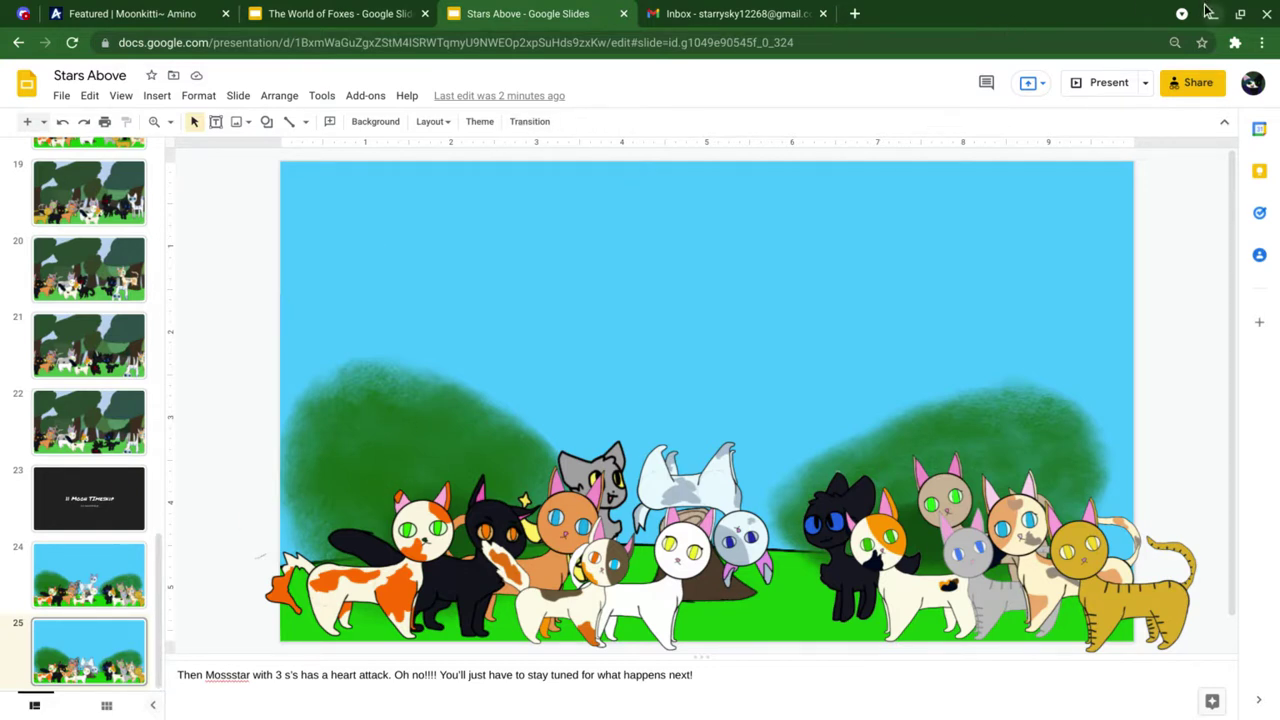
pyautogui.click(1210, 13)
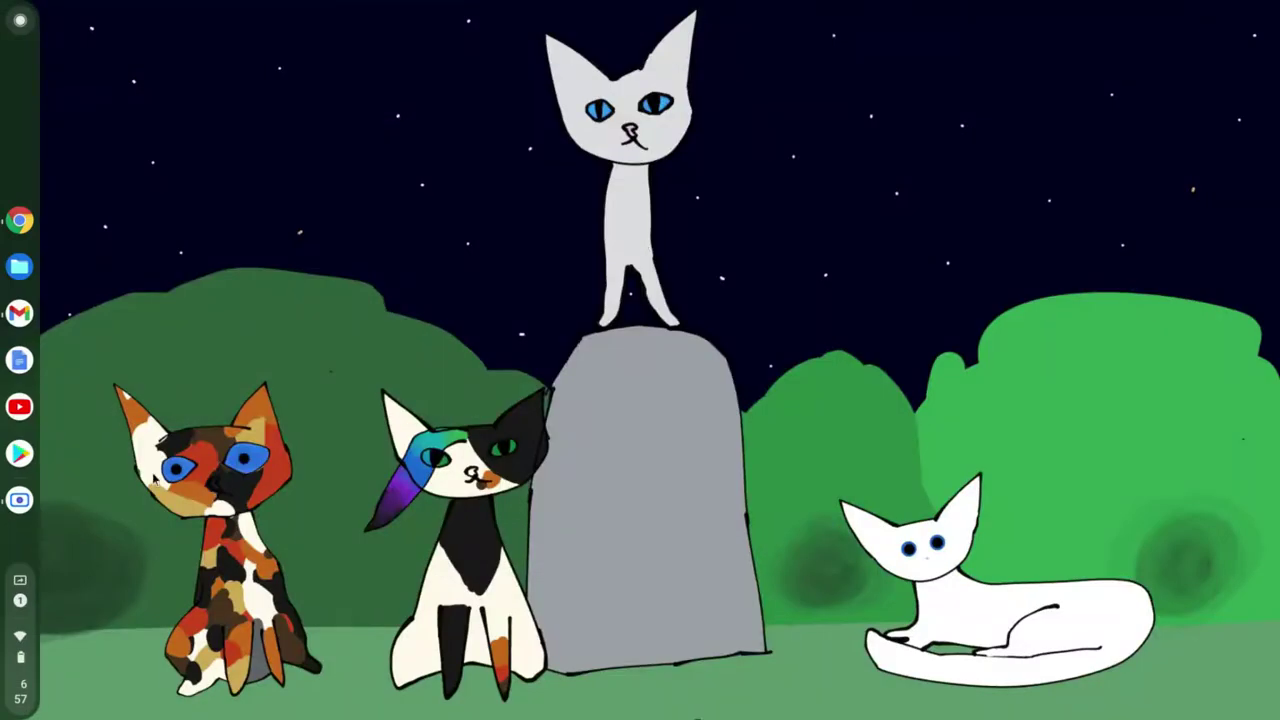
pyautogui.click(20, 500)
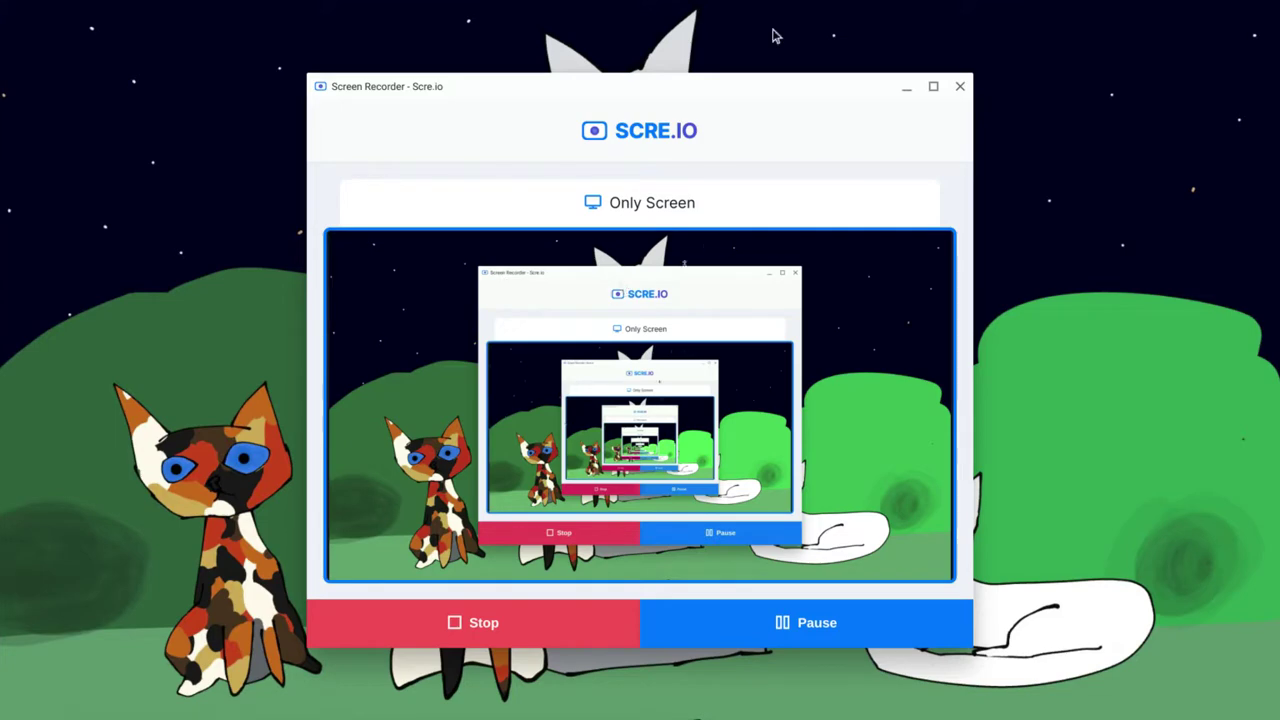
pyautogui.click(904, 88)
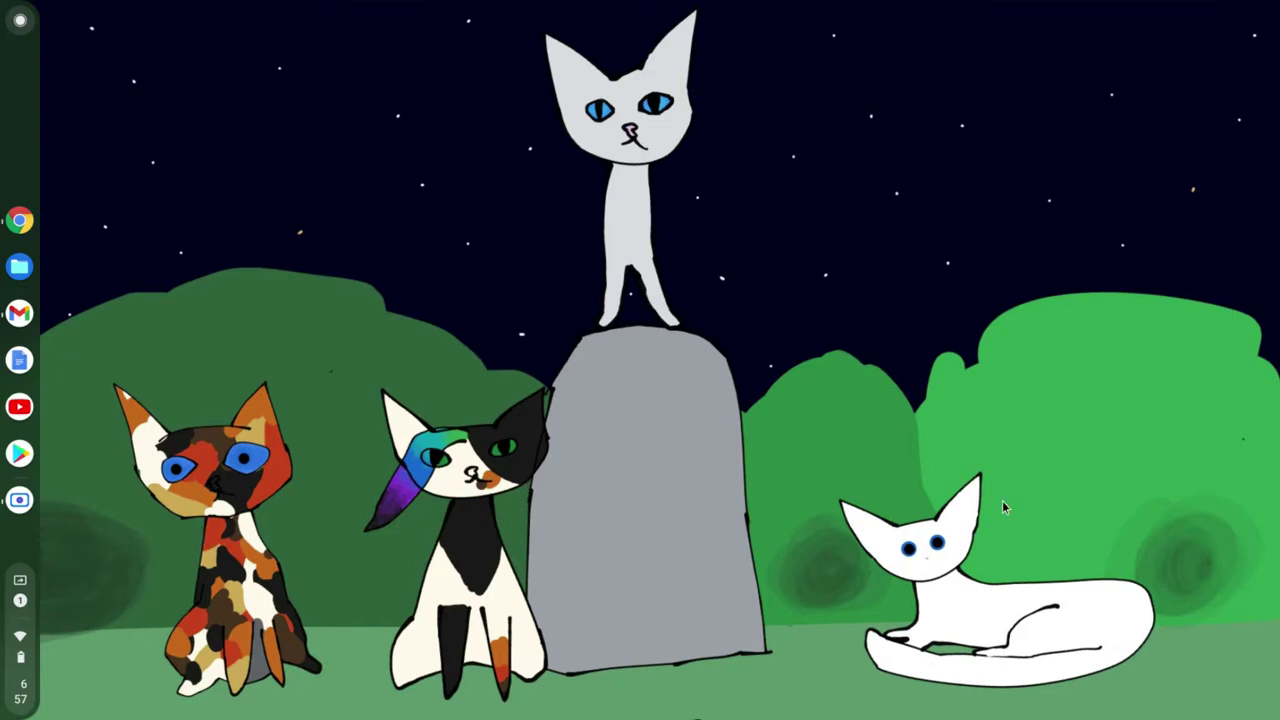
pyautogui.click(21, 501)
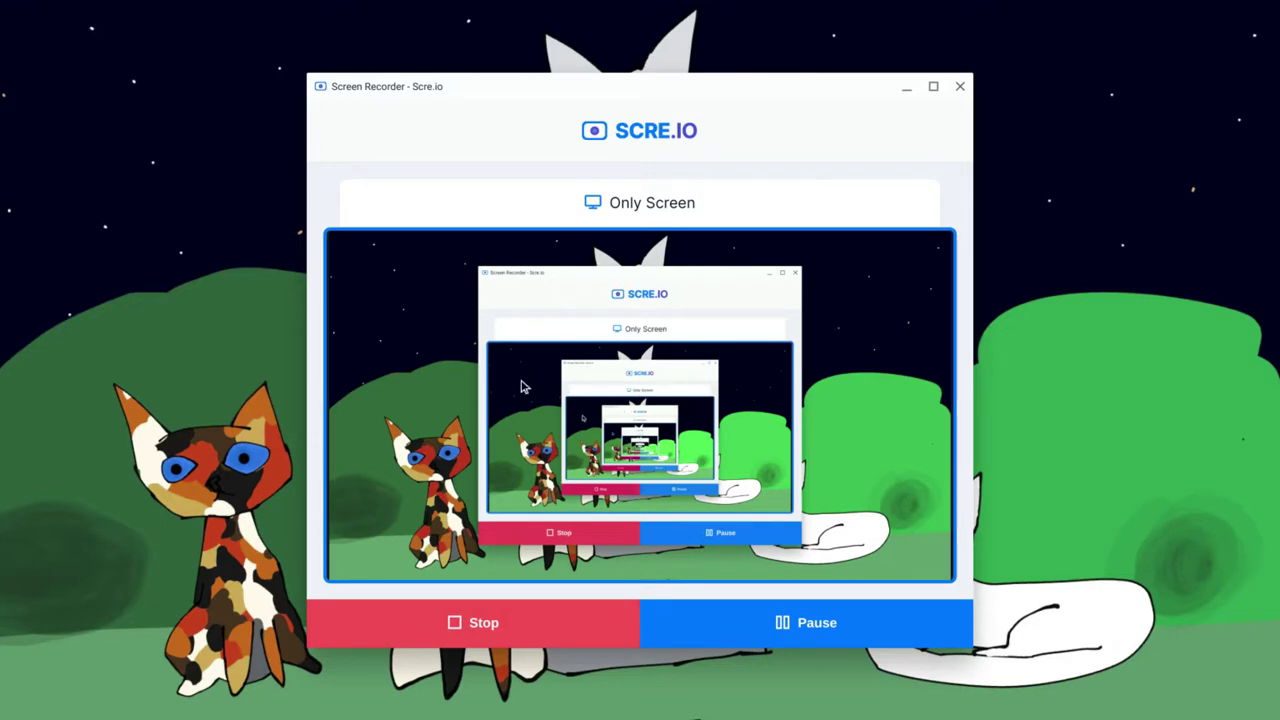
pyautogui.click(908, 88)
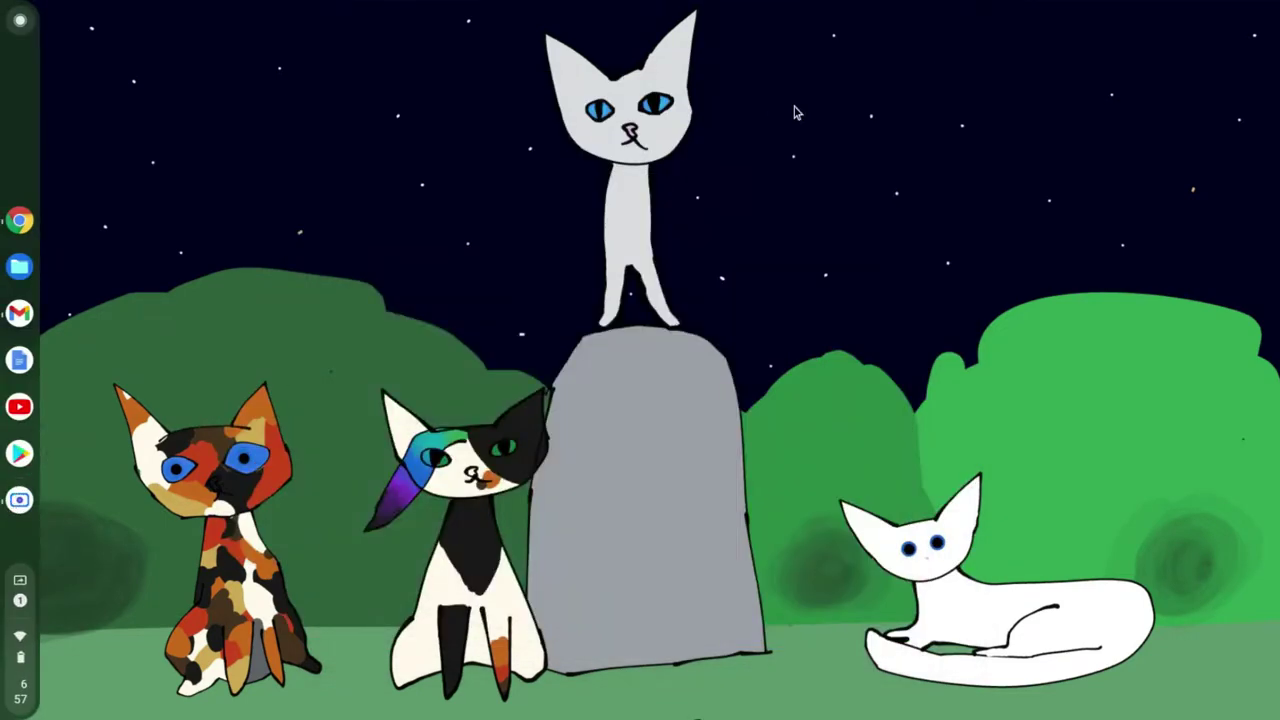
# - Switch back to the Stars Above presentation and show its title slide
pyautogui.click(20, 222)
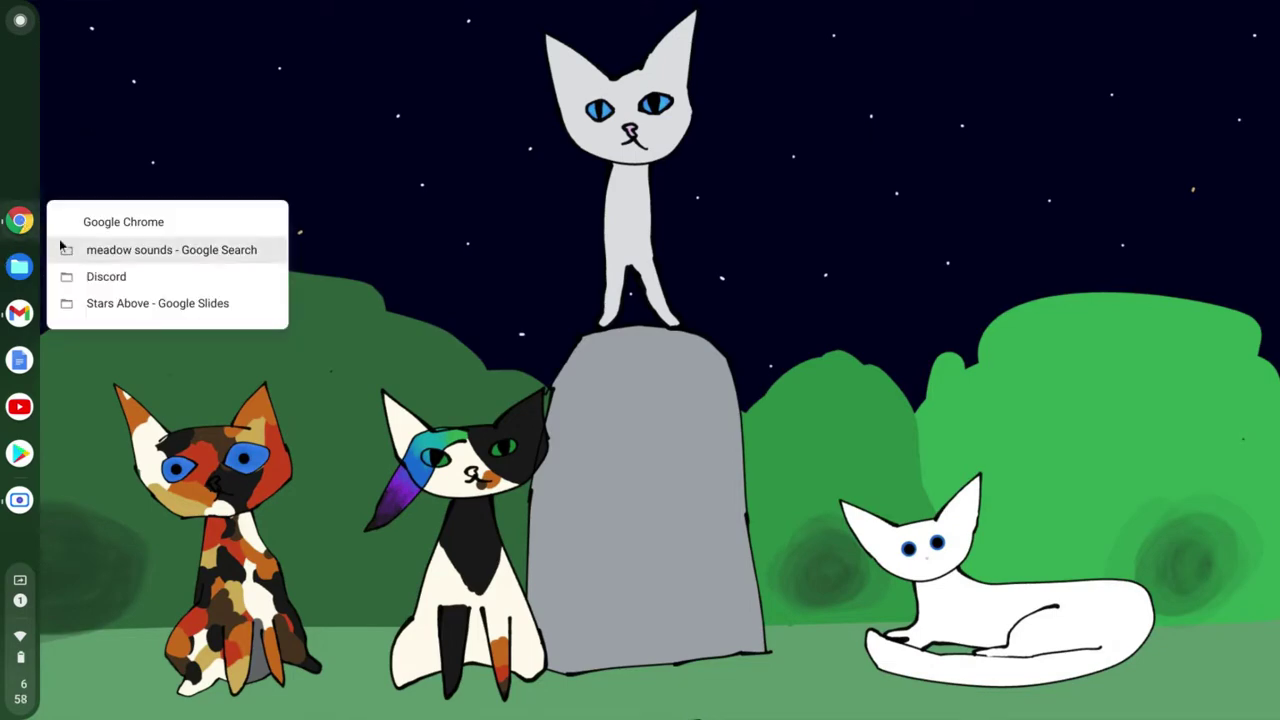
pyautogui.click(126, 303)
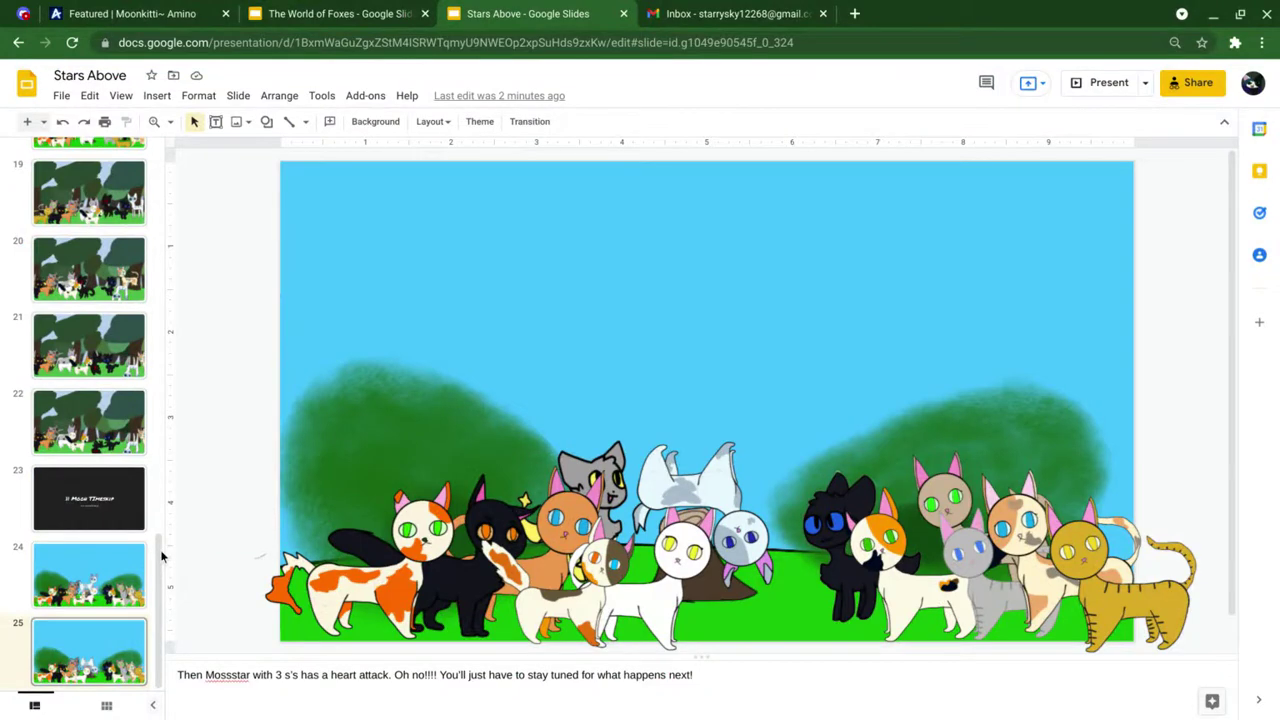
pyautogui.moveTo(160, 549); pyautogui.dragTo(158, 100)
pyautogui.click(121, 158)
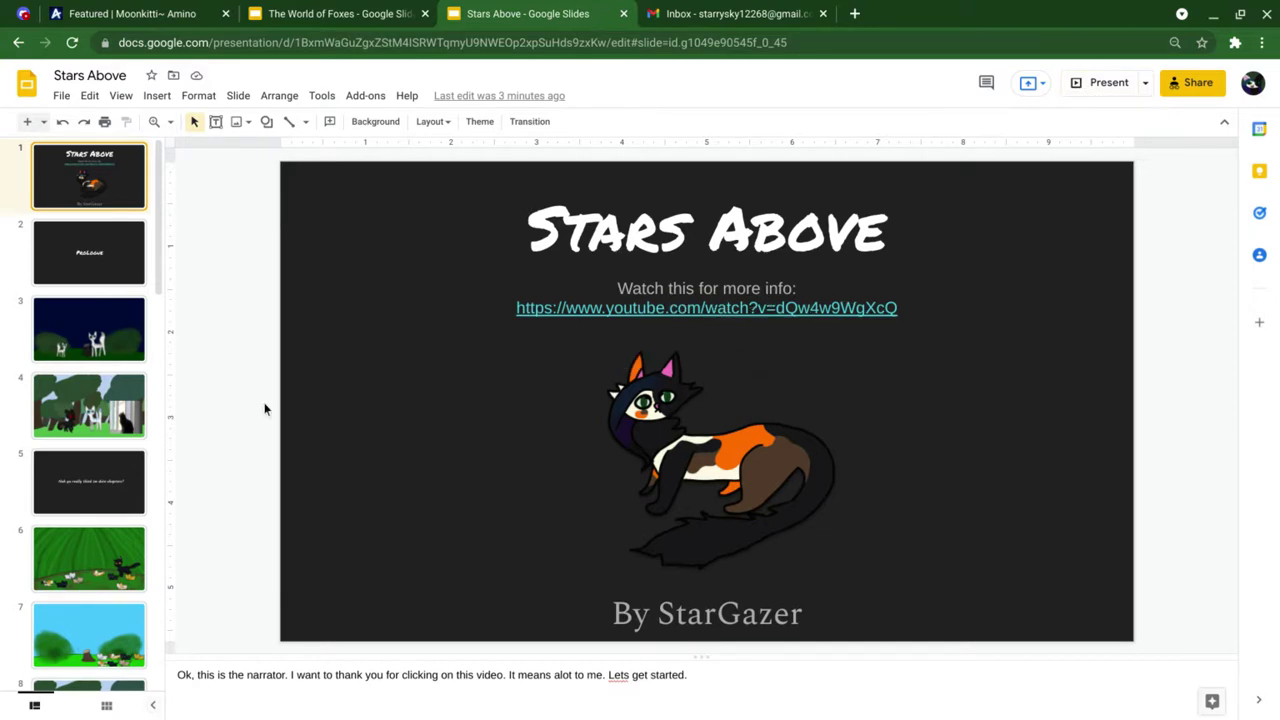
# - Minimize the presentation window and bring up the Scre.io screen recorder
pyautogui.click(1210, 20)
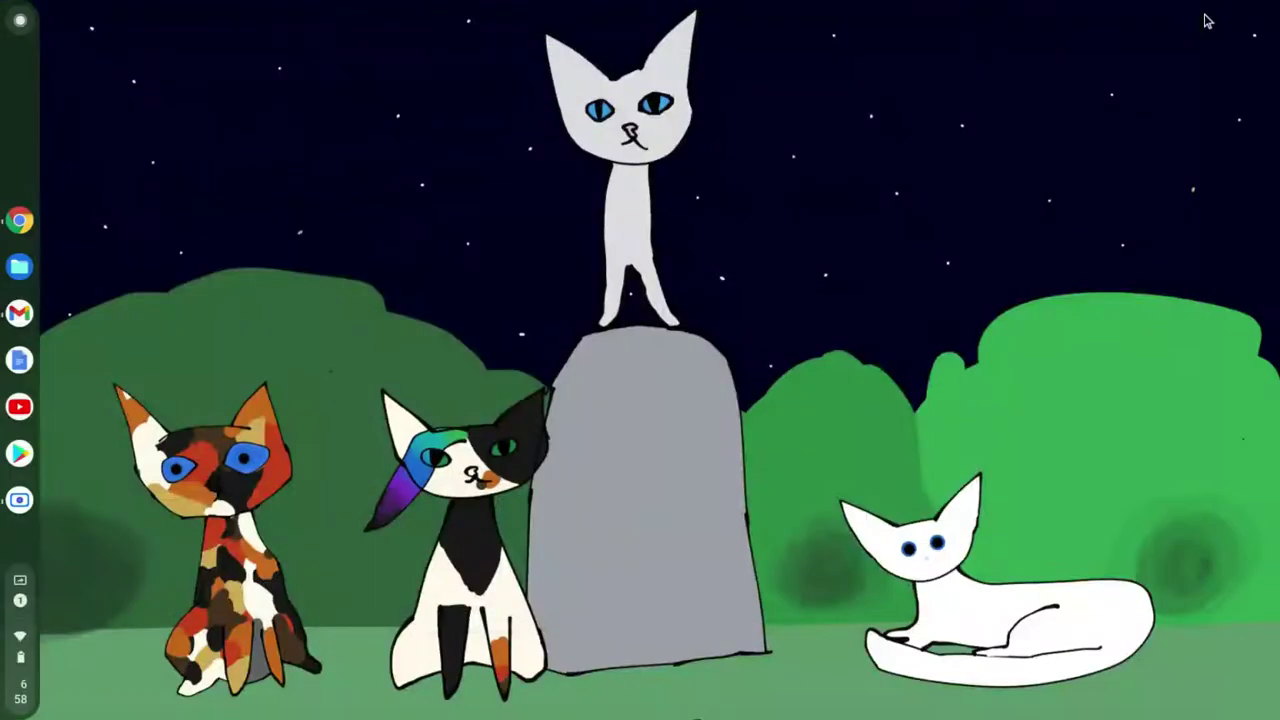
pyautogui.click(20, 501)
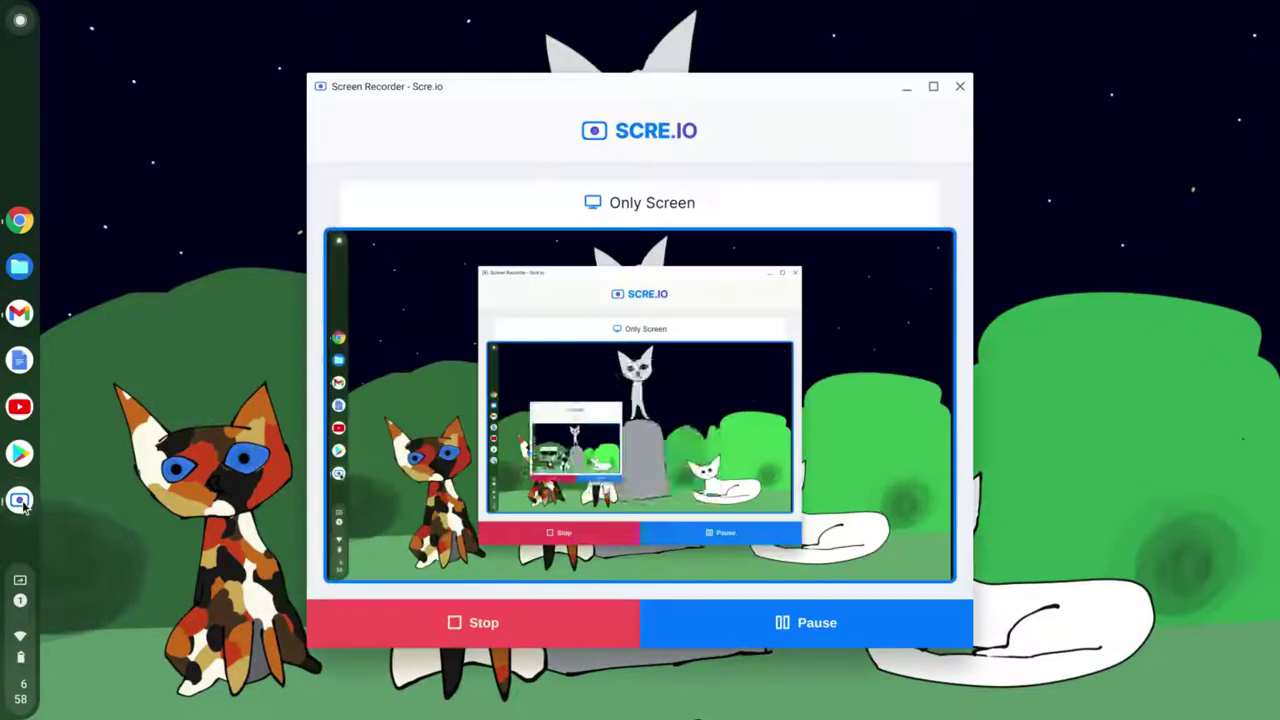